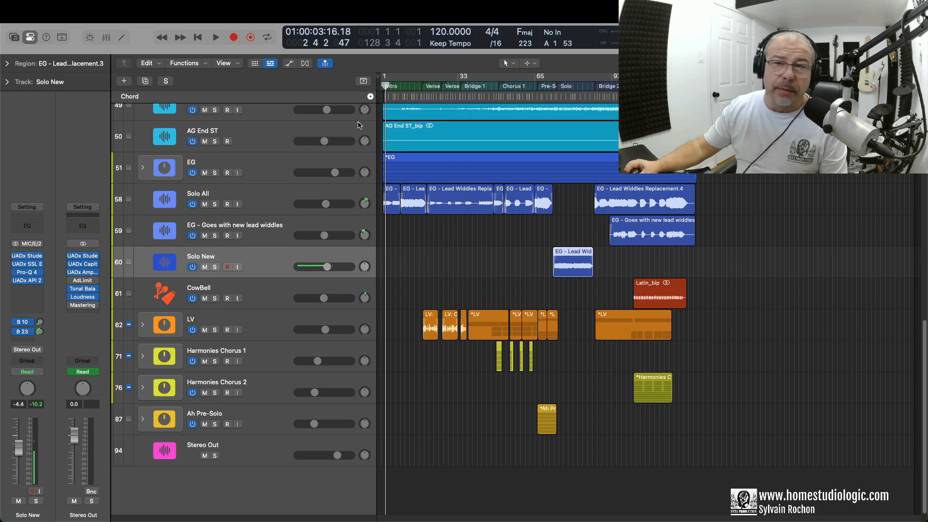
Examine the song's arrangement and Chord track from the beginning, and check which global tracks are available
{"action": "left_click_drag", "start_coordinate": [385, 88], "coordinate": [381, 87]}
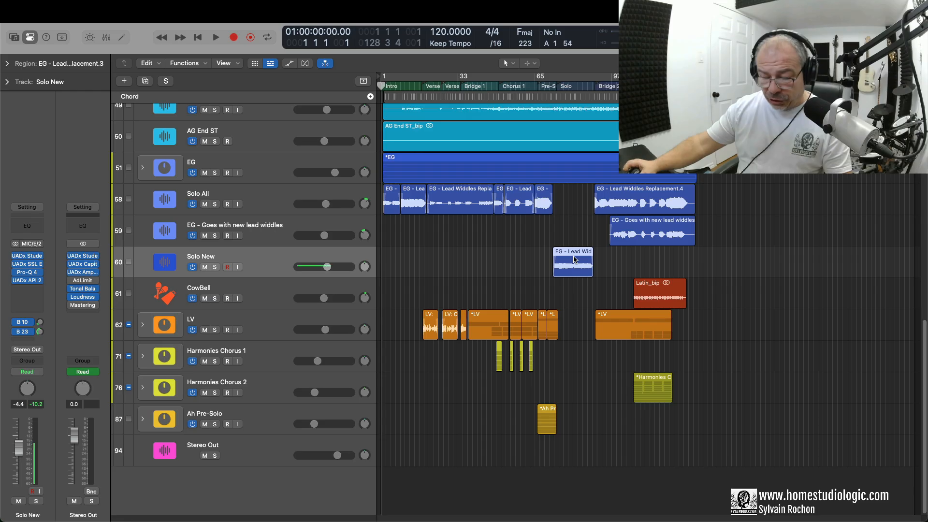
{"action": "key", "text": "super+Up"}
{"action": "key", "text": "super+Up"}
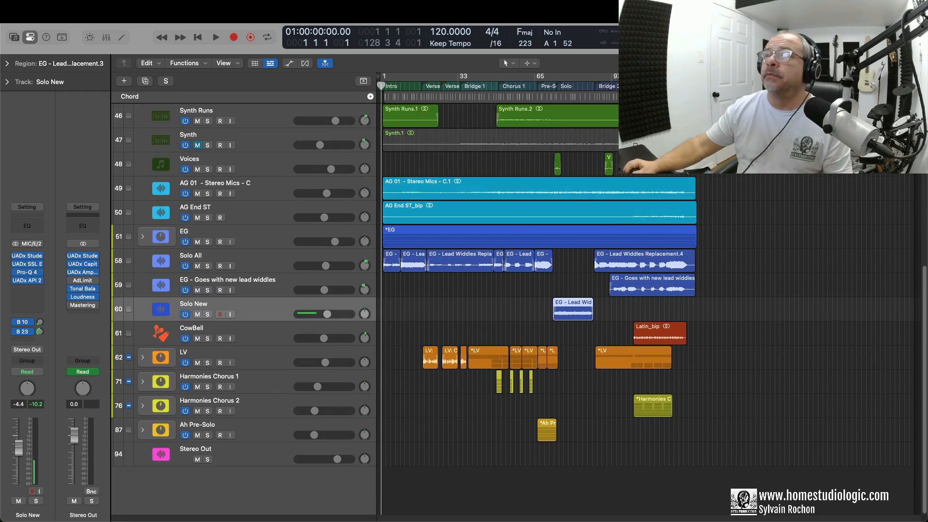
{"action": "scroll", "coordinate": [681, 159], "scroll_direction": "up", "scroll_amount": 10}
{"action": "scroll", "coordinate": [681, 159], "scroll_direction": "down", "scroll_amount": 5}
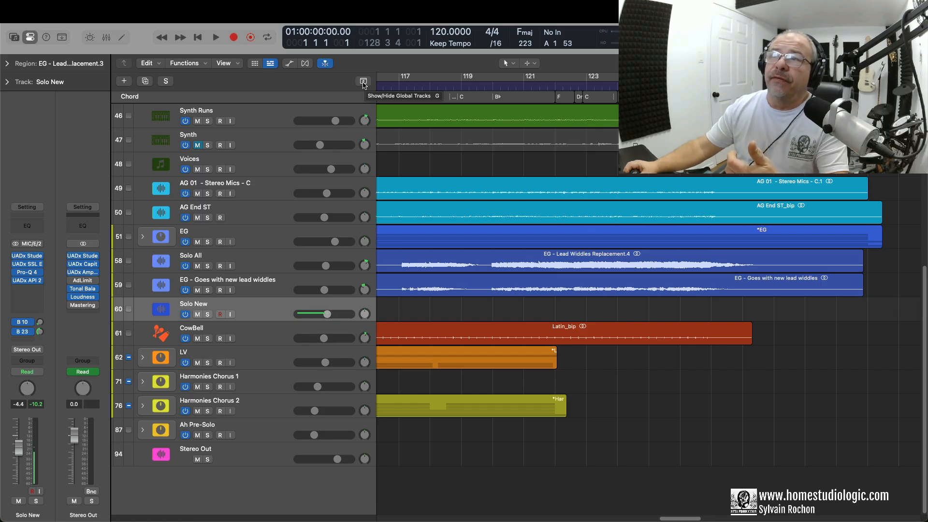
{"action": "right_click", "coordinate": [312, 83]}
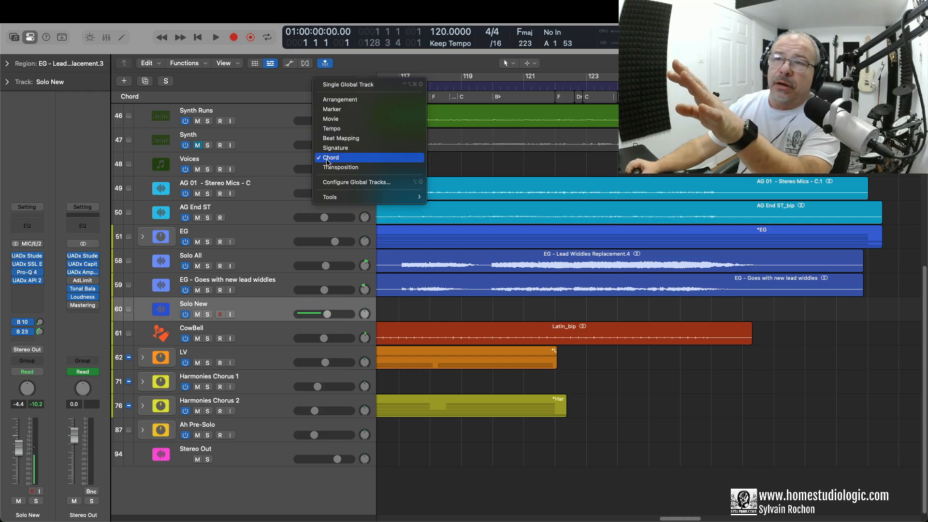
{"action": "left_click", "coordinate": [260, 88]}
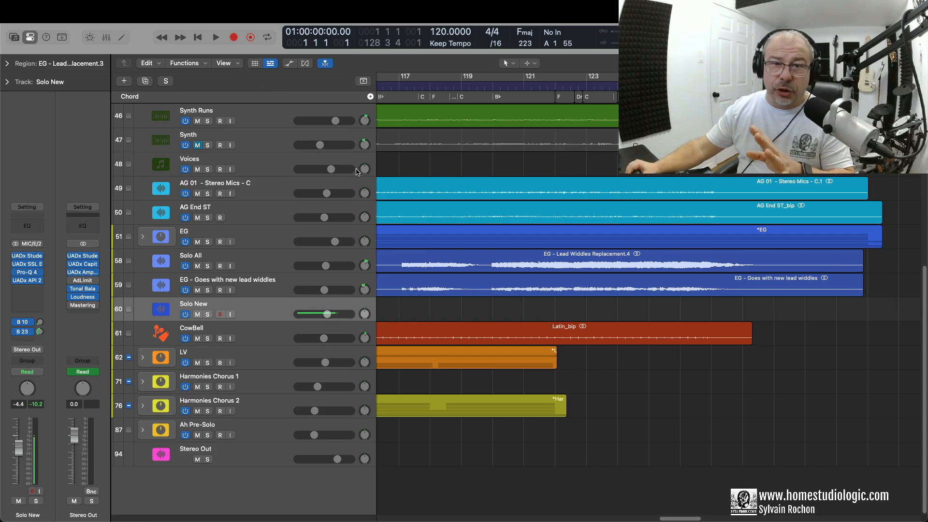
{"action": "key", "text": "z"}
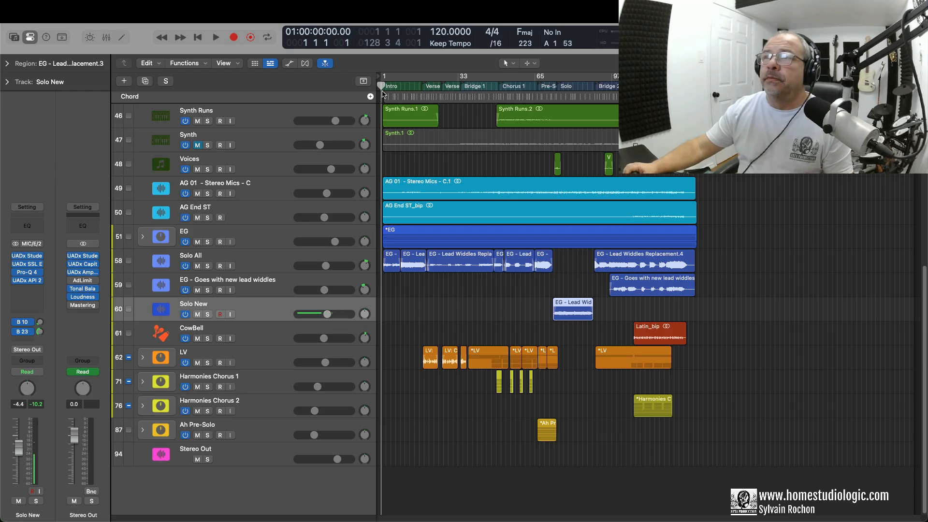
{"action": "left_click_drag", "start_coordinate": [382, 87], "coordinate": [383, 85]}
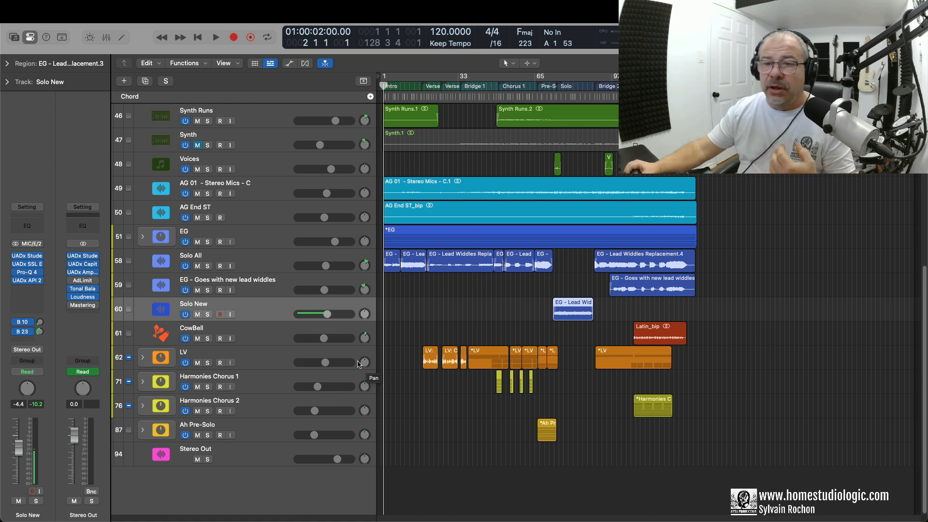
Create one Session Player Drummer track in the Indie Rock style with Stereo Output
{"action": "left_click", "coordinate": [124, 81]}
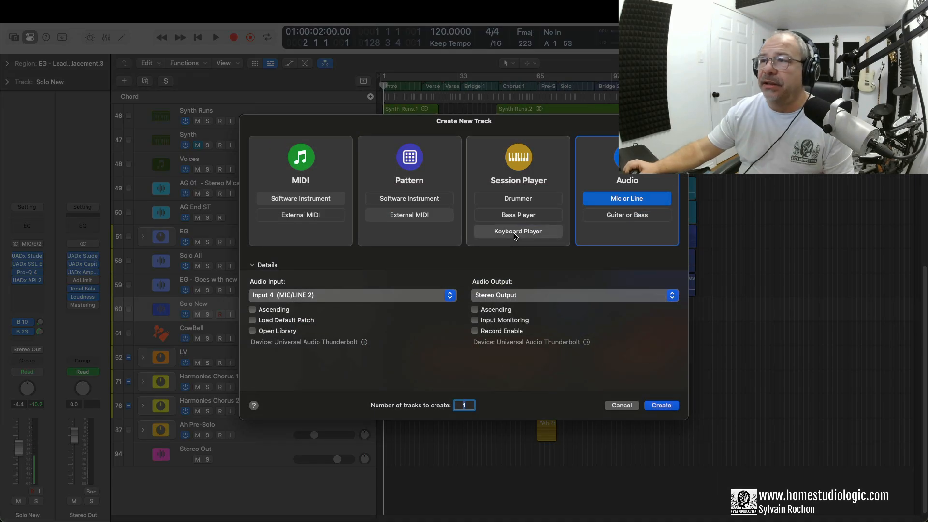
{"action": "left_click", "coordinate": [519, 199]}
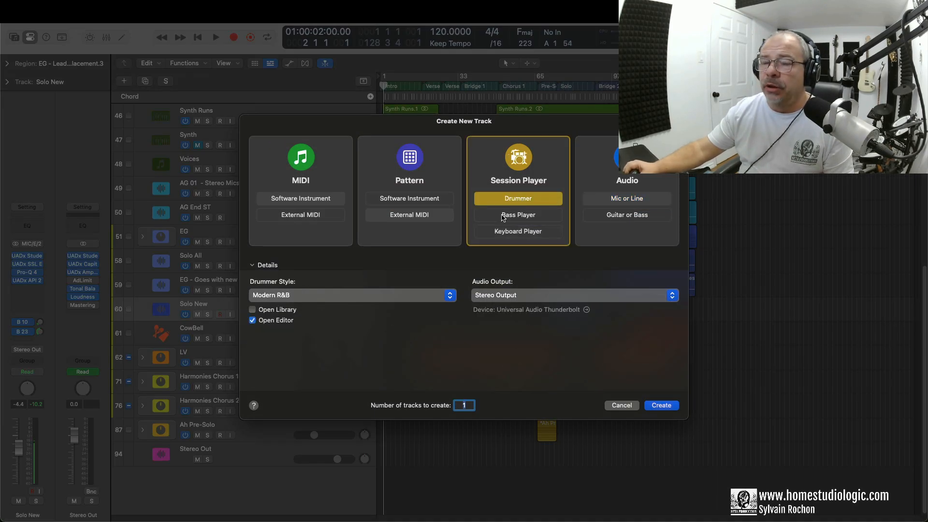
{"action": "left_click", "coordinate": [319, 302]}
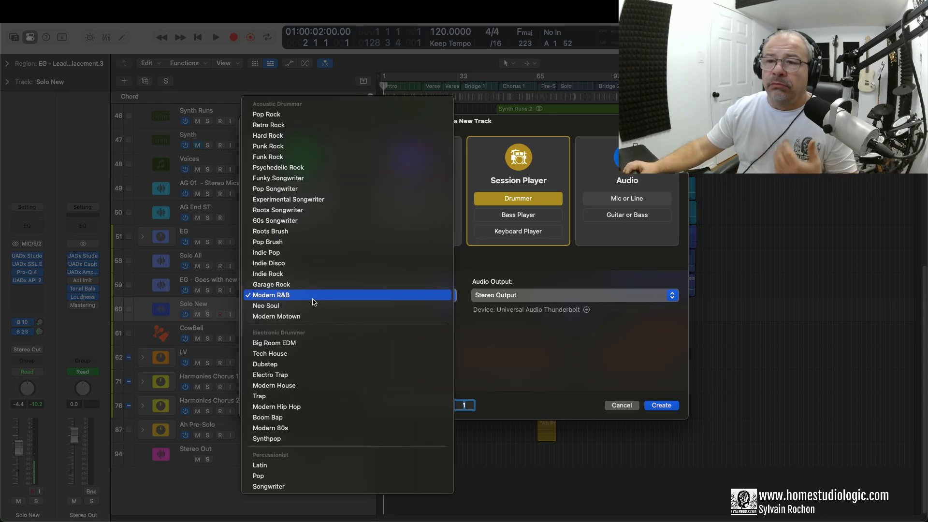
{"action": "left_click", "coordinate": [306, 274]}
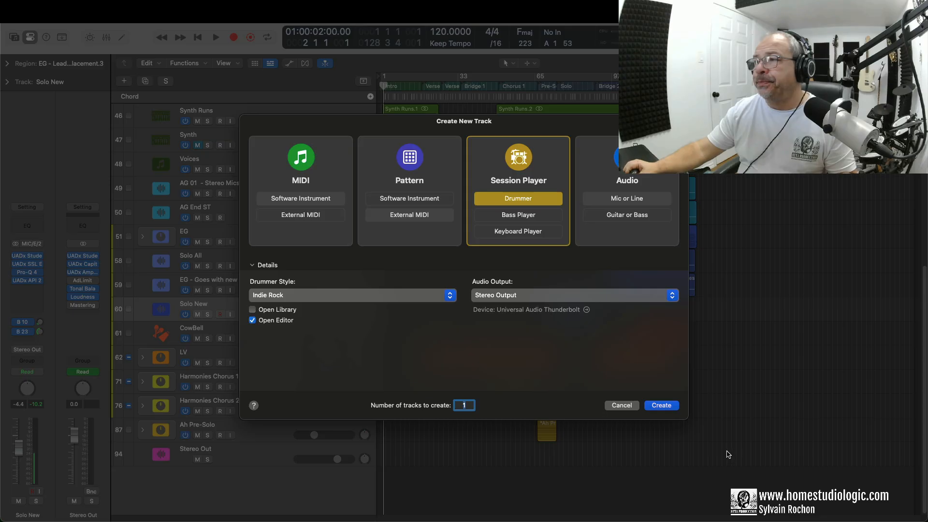
{"action": "left_click", "coordinate": [662, 405]}
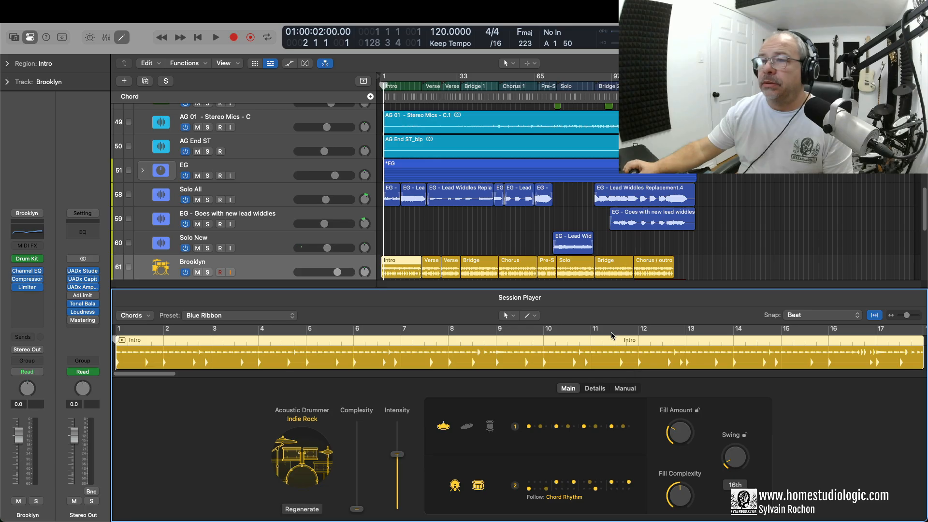
Change the new drummer track's drum kit patch to East Bay
{"action": "scroll", "coordinate": [299, 205], "scroll_direction": "down", "scroll_amount": 2}
{"action": "scroll", "coordinate": [299, 205], "scroll_direction": "down", "scroll_amount": 1}
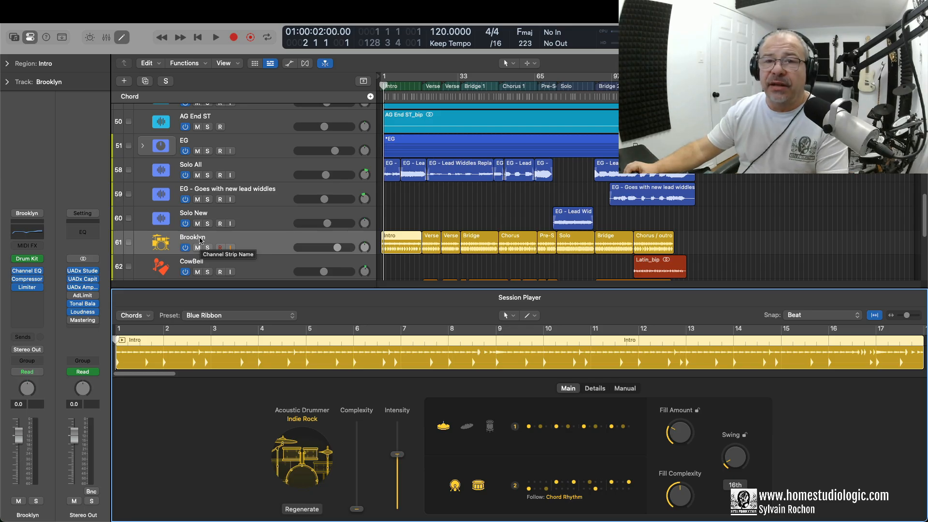
{"action": "key", "text": "y"}
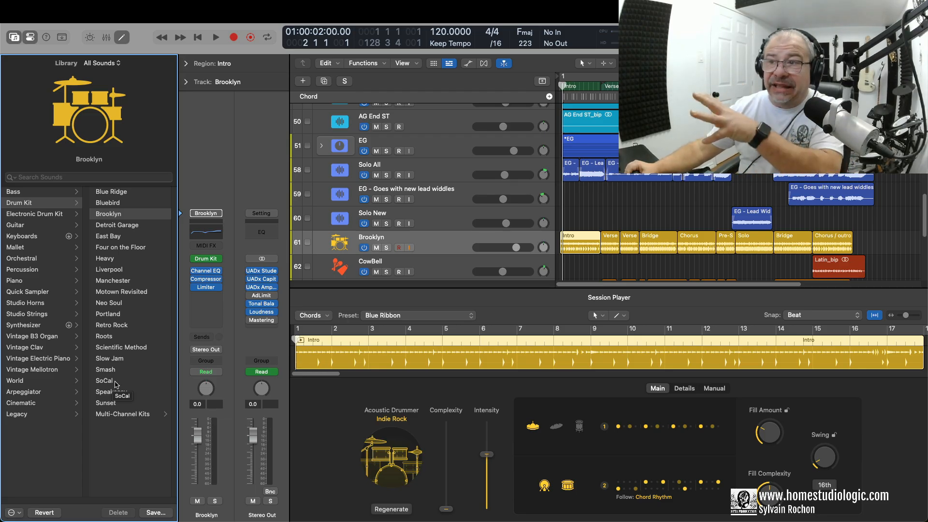
{"action": "left_click", "coordinate": [112, 237]}
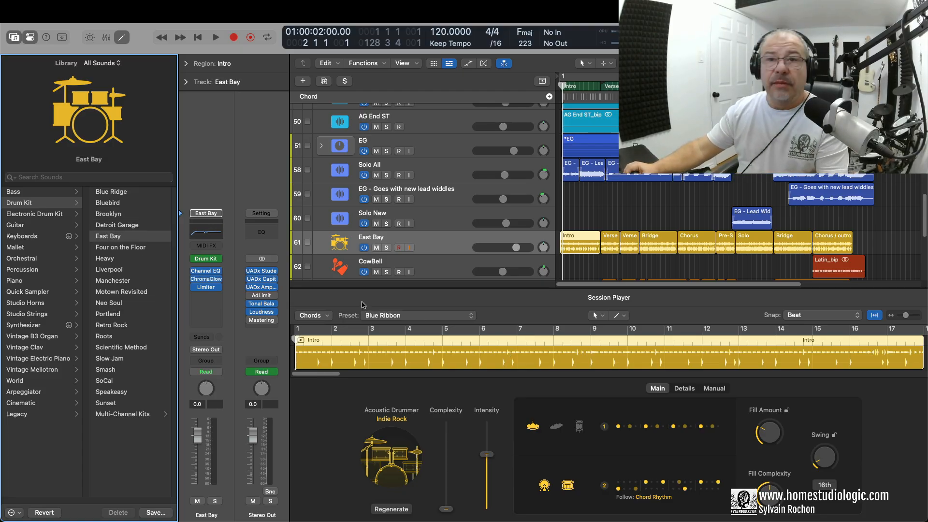
{"action": "key", "text": "y"}
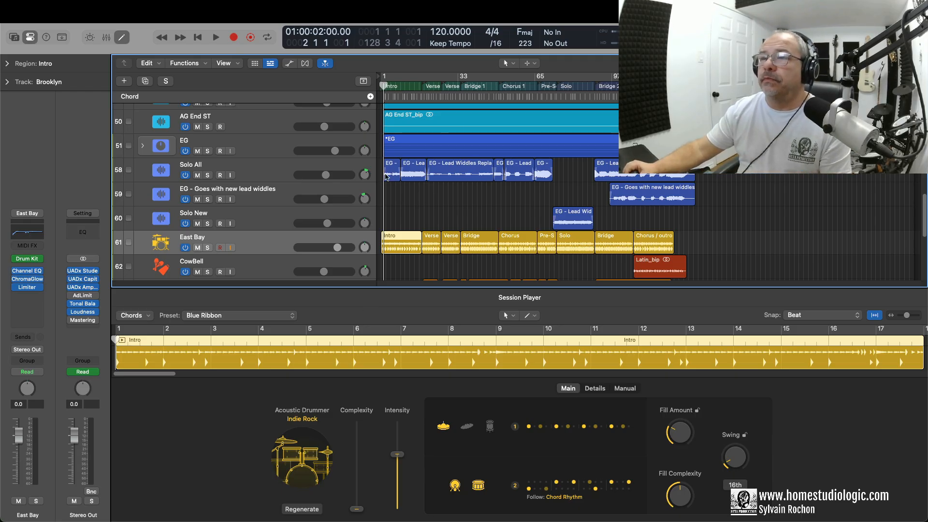
Audition the East Bay drums with the song from the beginning, and again from bar 9
{"action": "key", "text": "Return"}
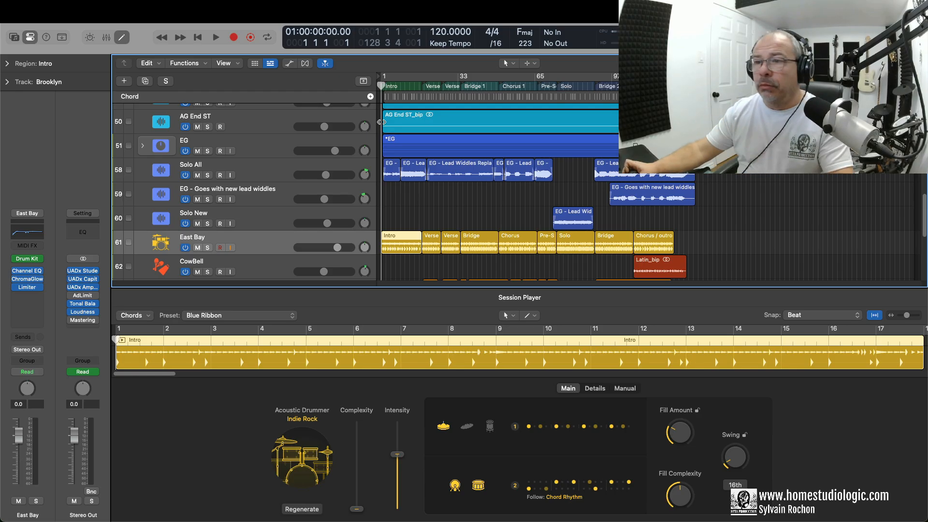
{"action": "key", "text": "space"}
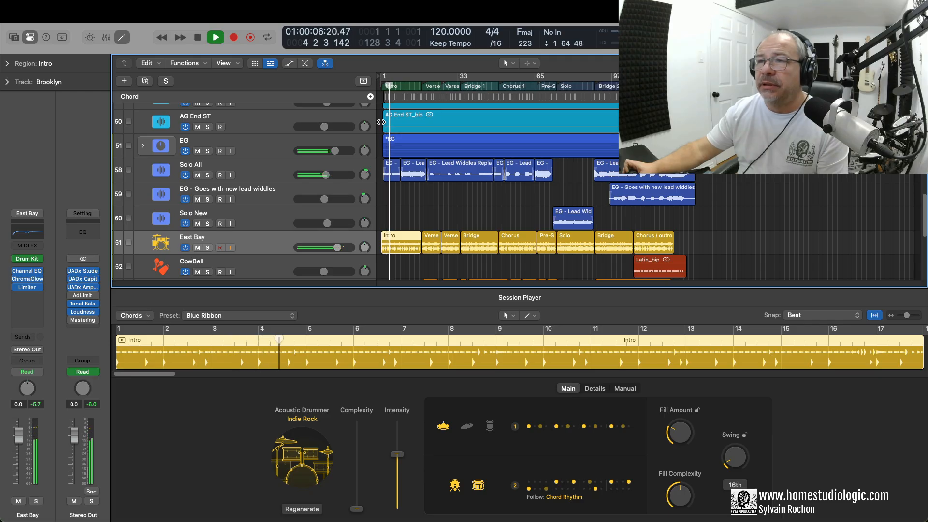
{"action": "key", "text": "space"}
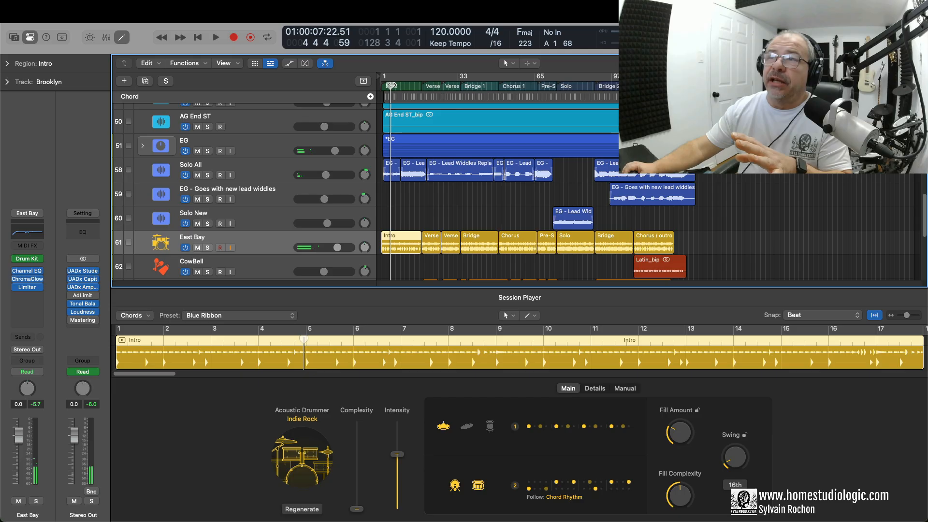
{"action": "left_click_drag", "start_coordinate": [396, 86], "coordinate": [400, 86]}
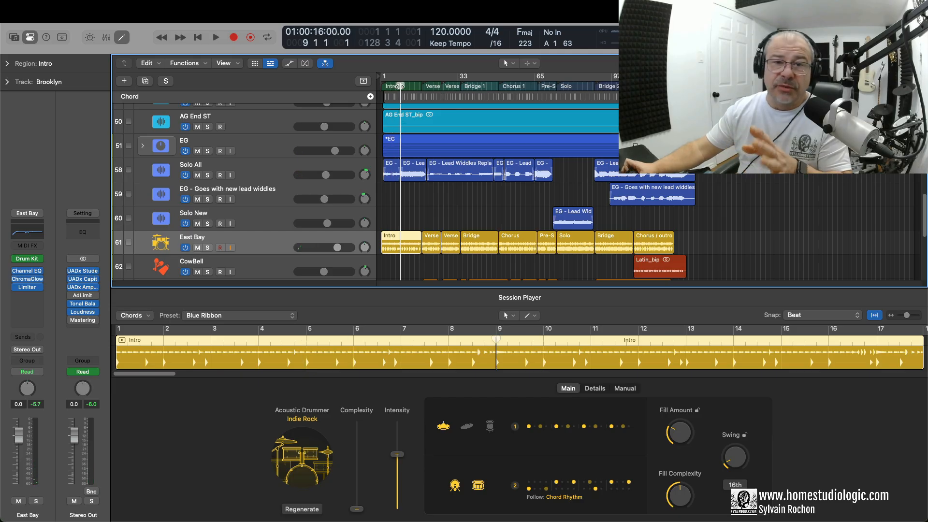
{"action": "key", "text": "space"}
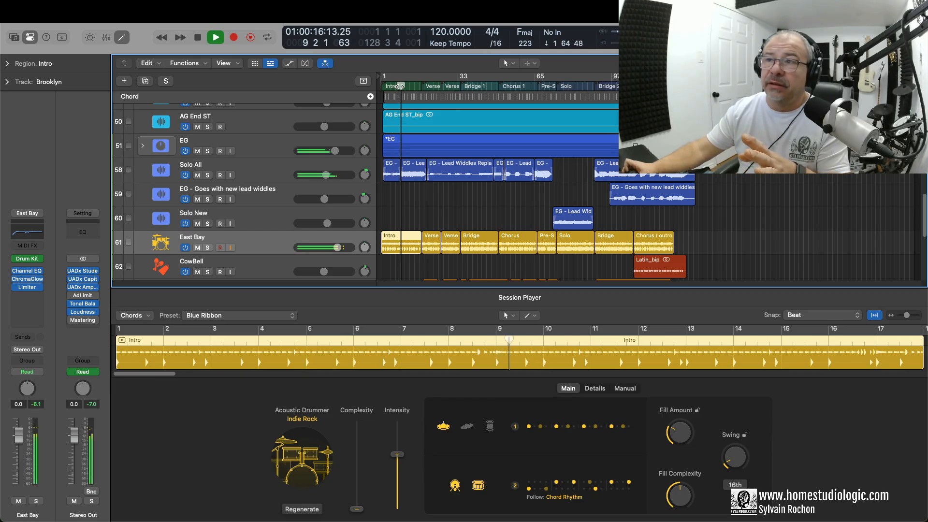
{"action": "key", "text": "space"}
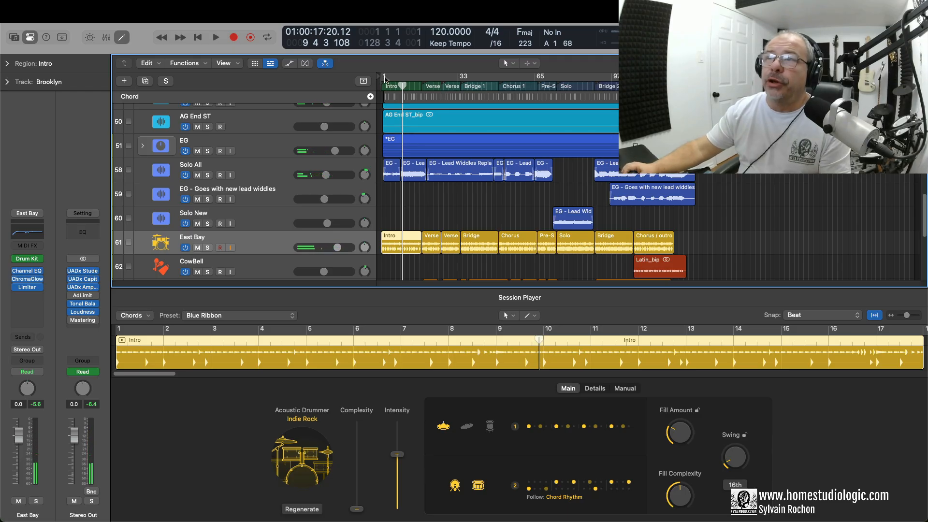
Hide the Session Player editor and trim the start of the East Bay track's Intro region to bar 9
{"action": "left_click_drag", "start_coordinate": [402, 85], "coordinate": [400, 85]}
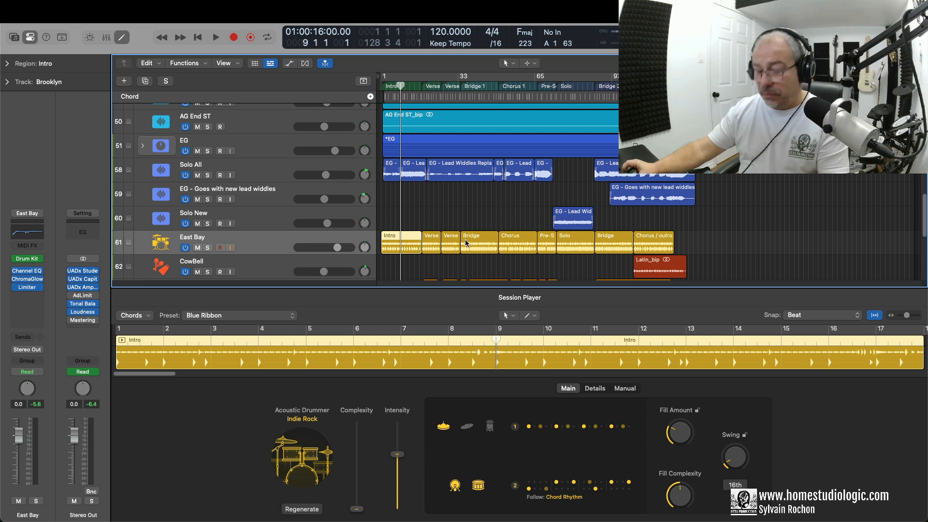
{"action": "key", "text": "e"}
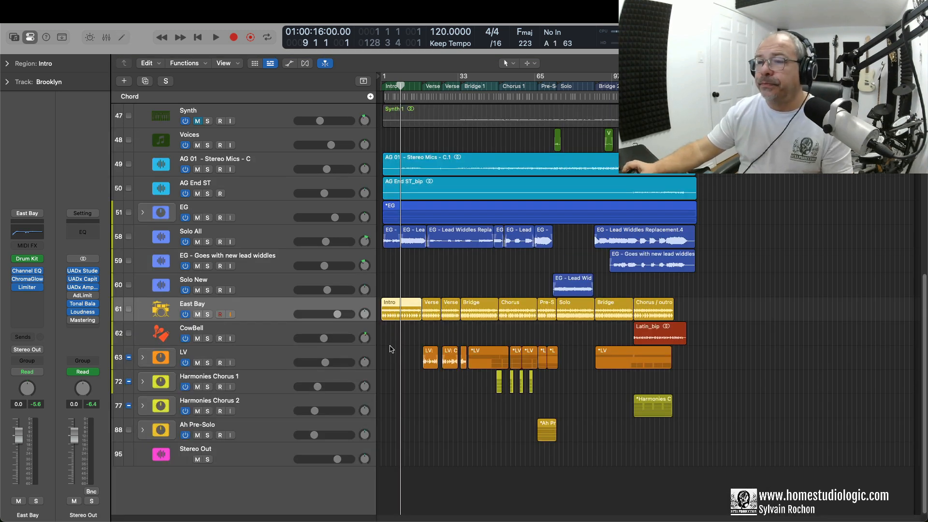
{"action": "scroll", "coordinate": [444, 347], "scroll_direction": "up", "scroll_amount": 5}
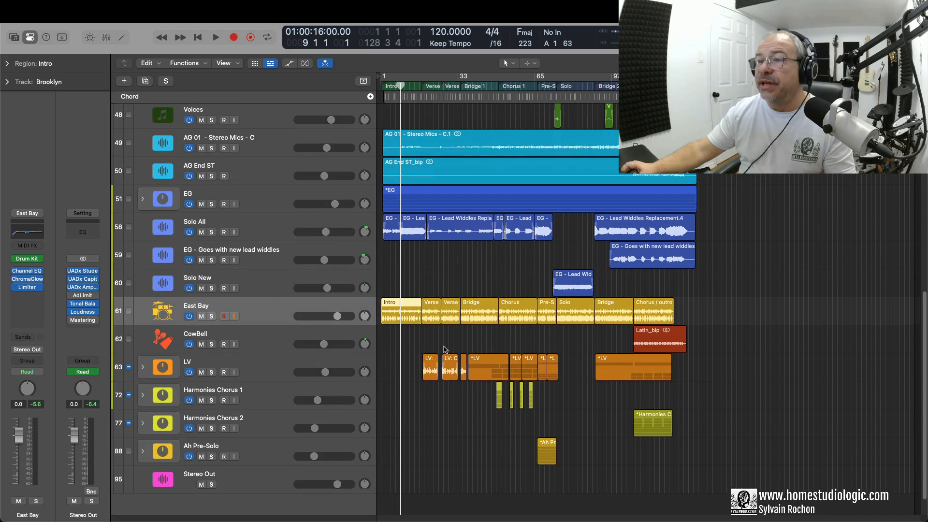
{"action": "scroll", "coordinate": [445, 349], "scroll_direction": "up", "scroll_amount": 5}
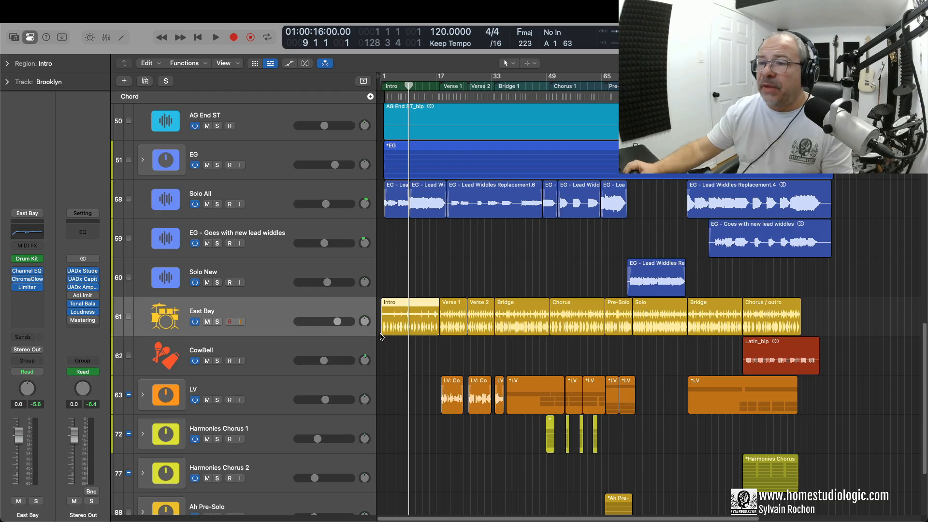
{"action": "left_click_drag", "start_coordinate": [384, 328], "coordinate": [409, 330]}
Play the song from bar 8 beat 3 to hear the drums enter at the trimmed Intro region
{"action": "scroll", "coordinate": [409, 331], "scroll_direction": "up", "scroll_amount": 10}
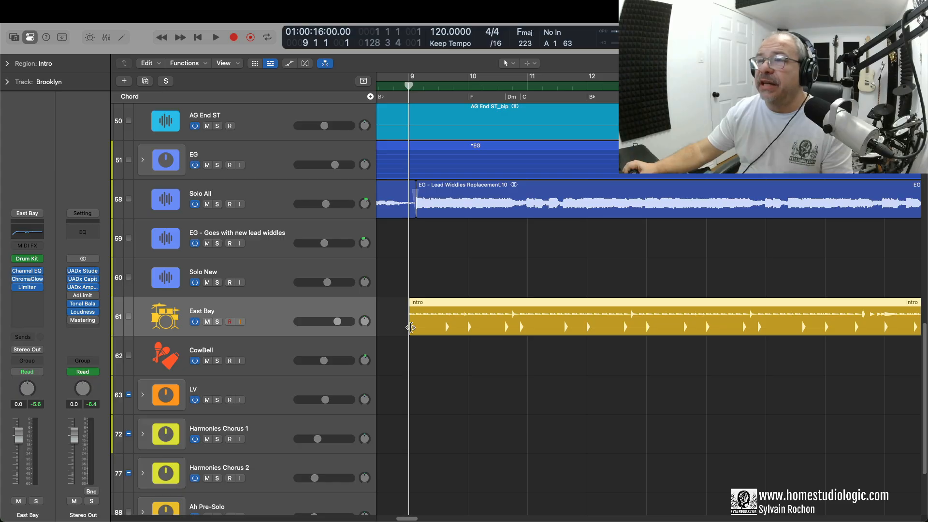
{"action": "left_click", "coordinate": [390, 85]}
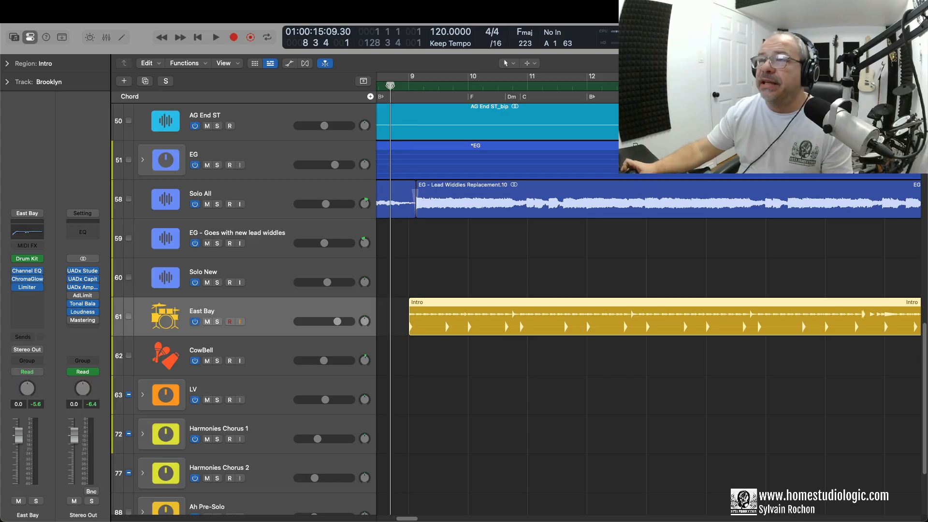
{"action": "key", "text": "space"}
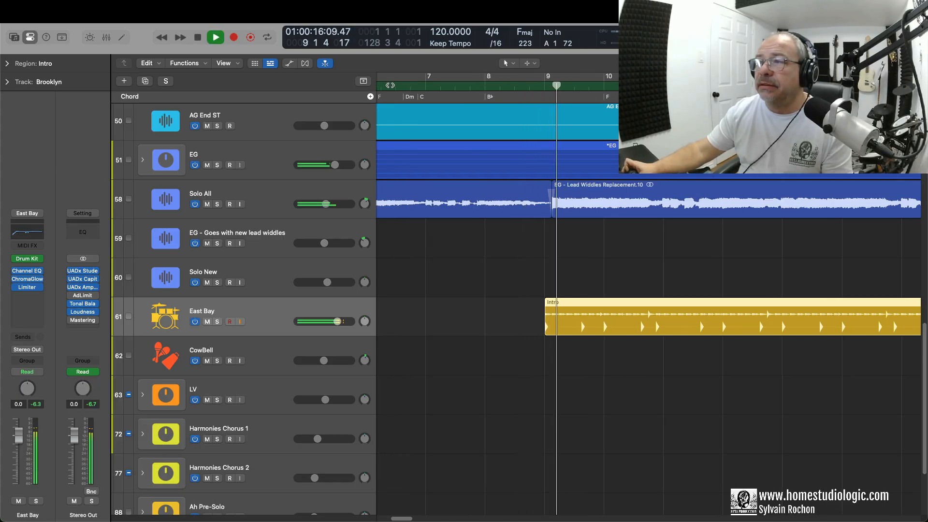
{"action": "key", "text": "space"}
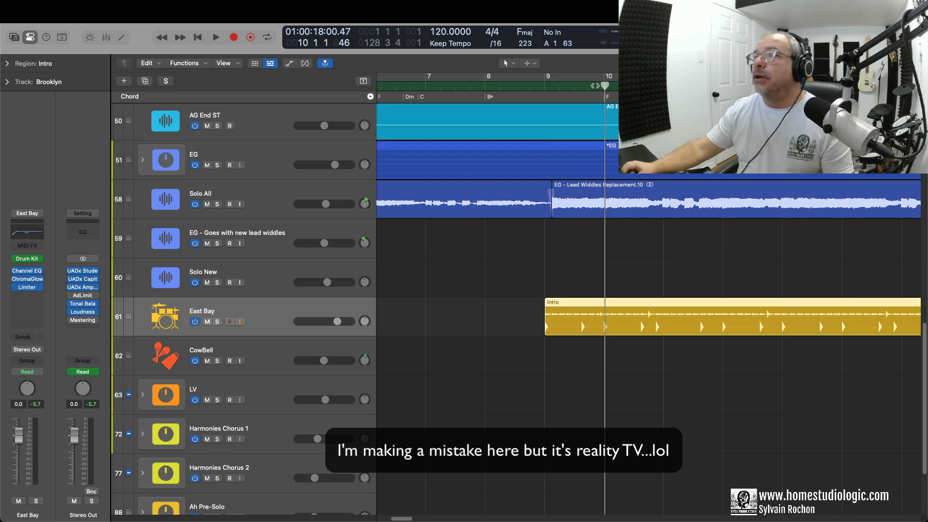
Return the playhead to bar 9 and play the drum entrance again with the whole arrangement in view
{"action": "left_click_drag", "start_coordinate": [603, 84], "coordinate": [551, 93]}
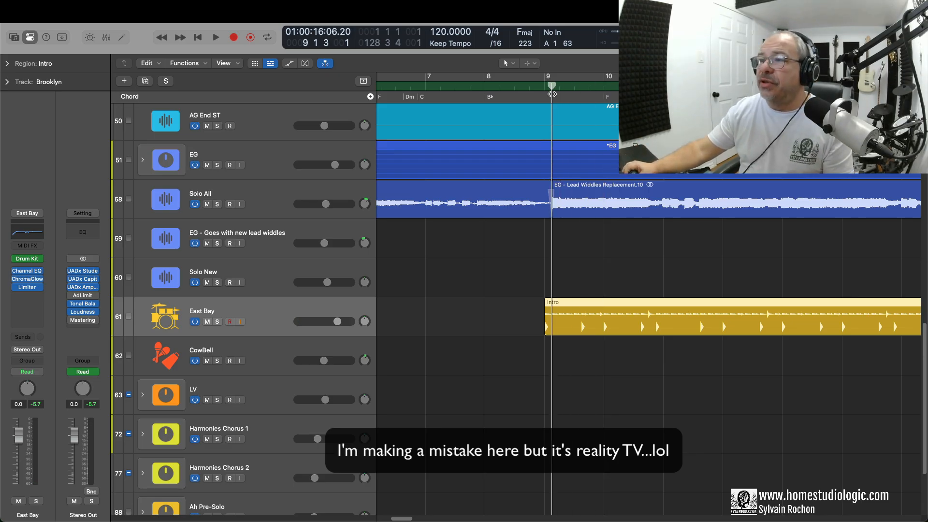
{"action": "left_click_drag", "start_coordinate": [552, 94], "coordinate": [547, 95]}
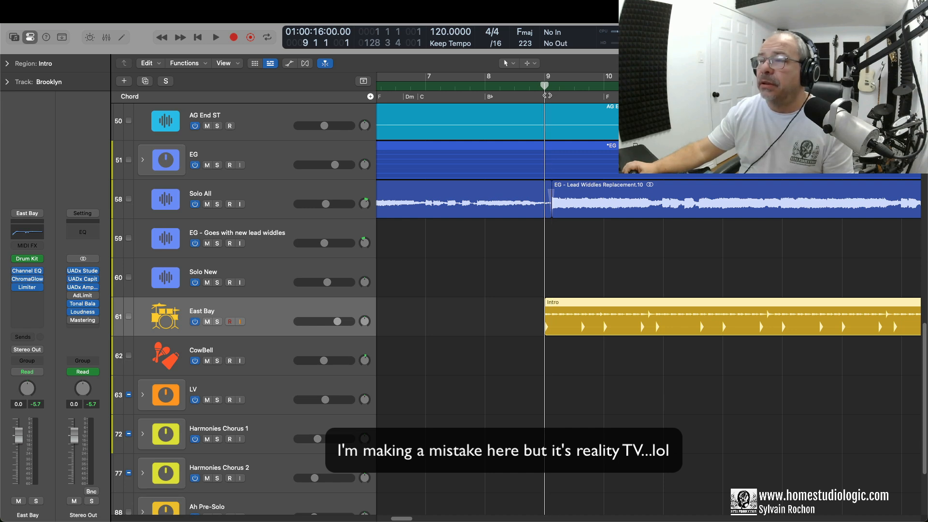
{"action": "key", "text": "z"}
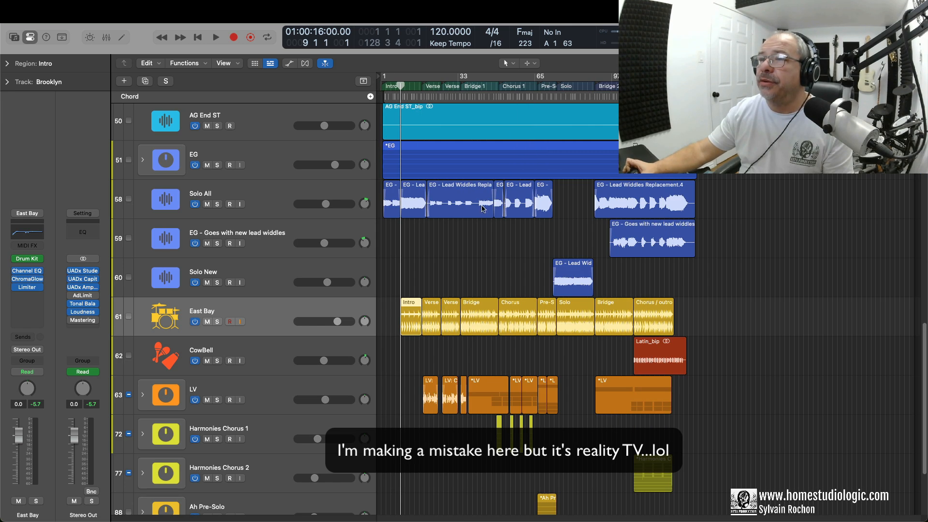
{"action": "key", "text": "space"}
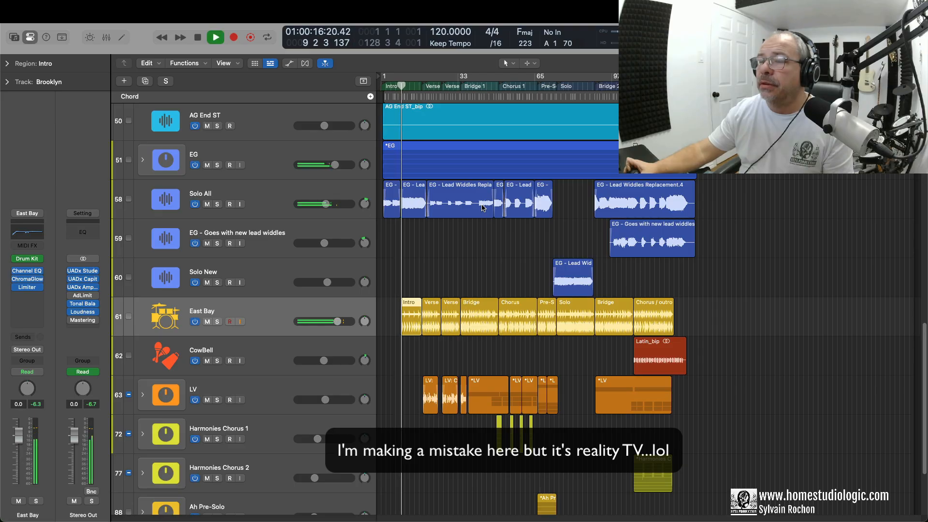
{"action": "key", "text": "space"}
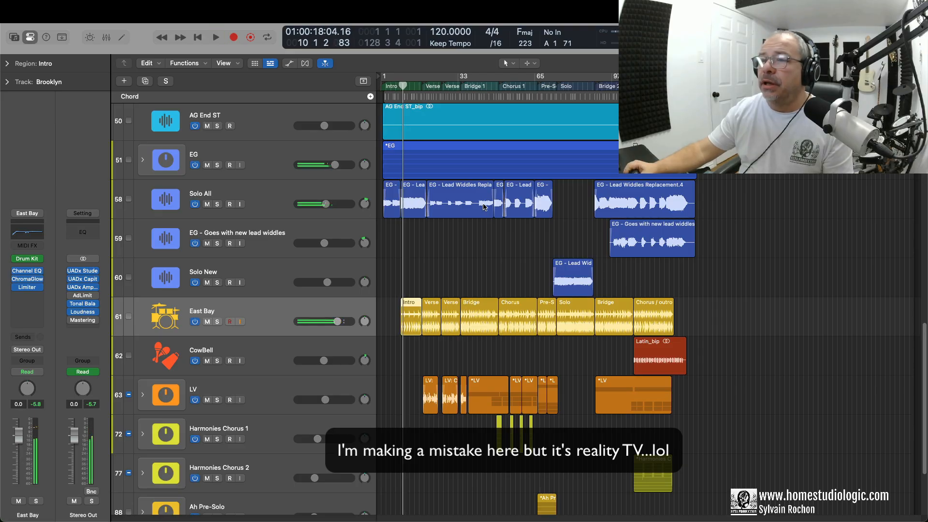
Set the playhead at bar 9, beat 1, division 3, where the Solo All track's Lead Widdles Replacement.10 region begins
{"action": "scroll", "coordinate": [483, 207], "scroll_direction": "up", "scroll_amount": 10}
{"action": "scroll", "coordinate": [488, 206], "scroll_direction": "left", "scroll_amount": 6}
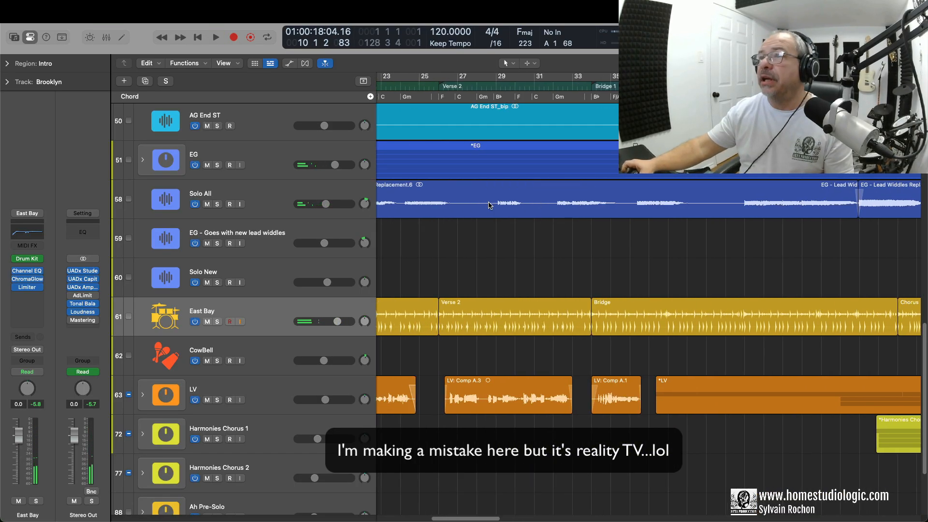
{"action": "scroll", "coordinate": [488, 206], "scroll_direction": "left", "scroll_amount": 5}
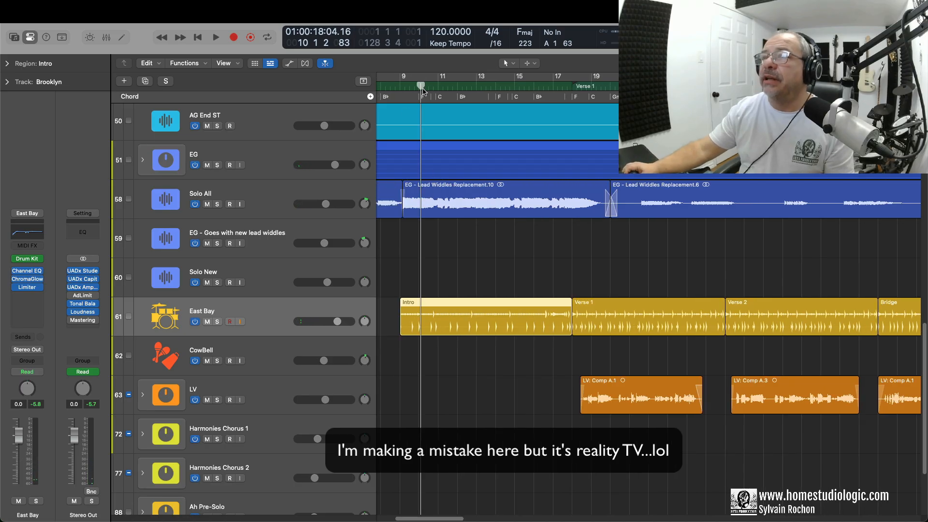
{"action": "left_click_drag", "start_coordinate": [423, 87], "coordinate": [402, 91]}
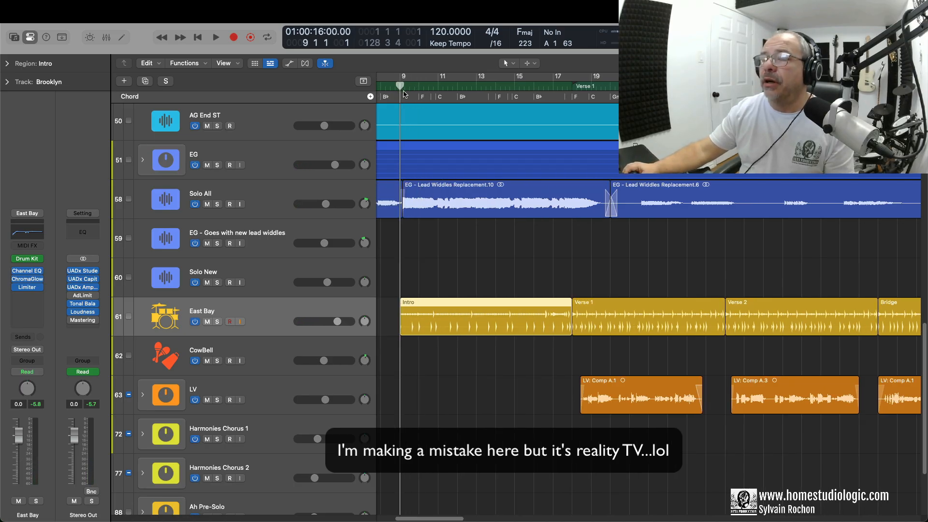
{"action": "scroll", "coordinate": [408, 98], "scroll_direction": "up", "scroll_amount": 3}
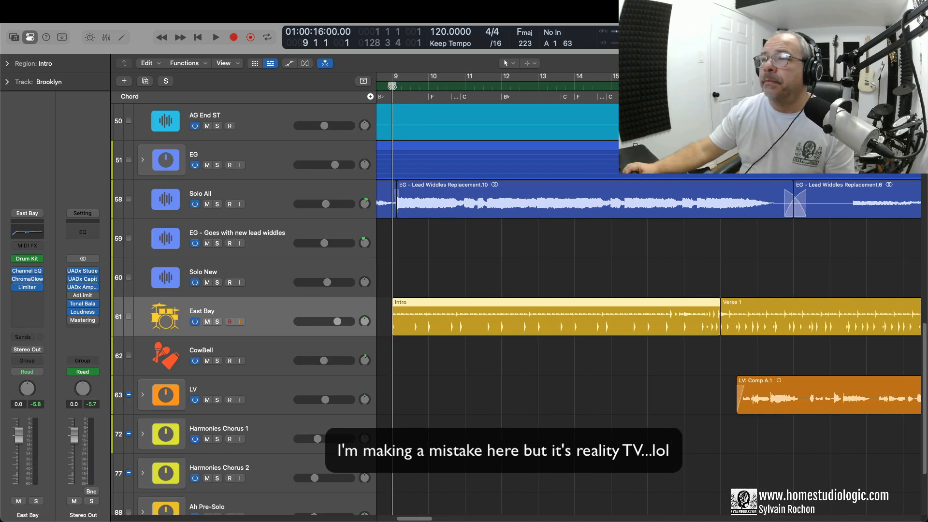
{"action": "left_click_drag", "start_coordinate": [392, 86], "coordinate": [396, 86]}
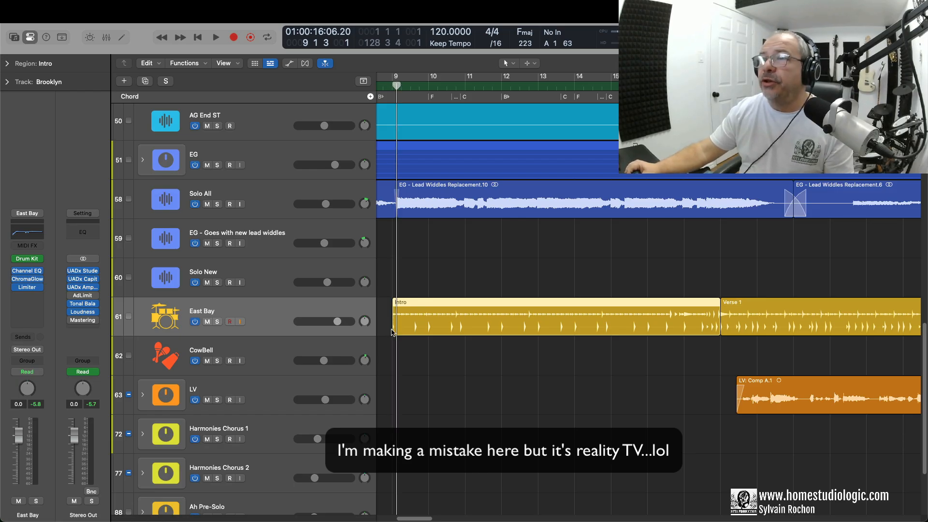
Extend the Intro drum region's start to half a beat before bar 9 and split the region at the playhead
{"action": "scroll", "coordinate": [392, 331], "scroll_direction": "up", "scroll_amount": 5}
{"action": "scroll", "coordinate": [393, 334], "scroll_direction": "left", "scroll_amount": 5}
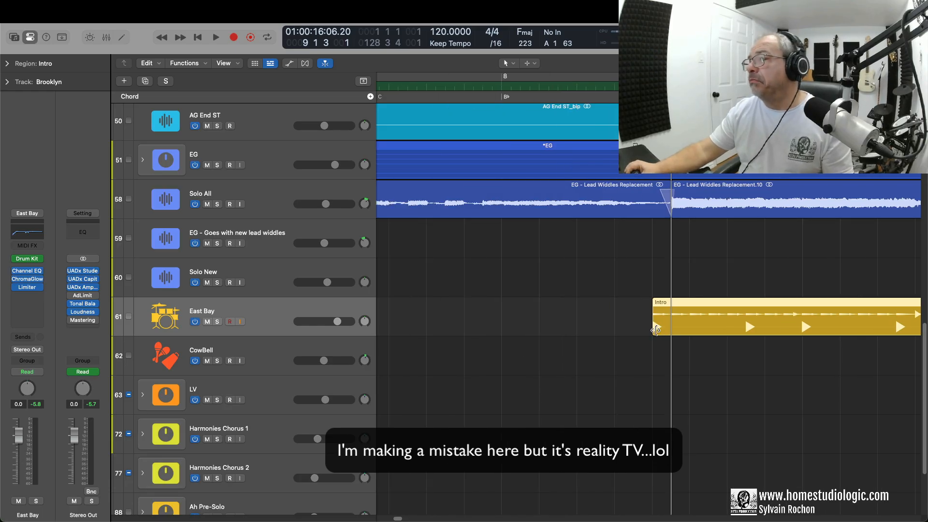
{"action": "left_click_drag", "start_coordinate": [653, 328], "coordinate": [635, 331]}
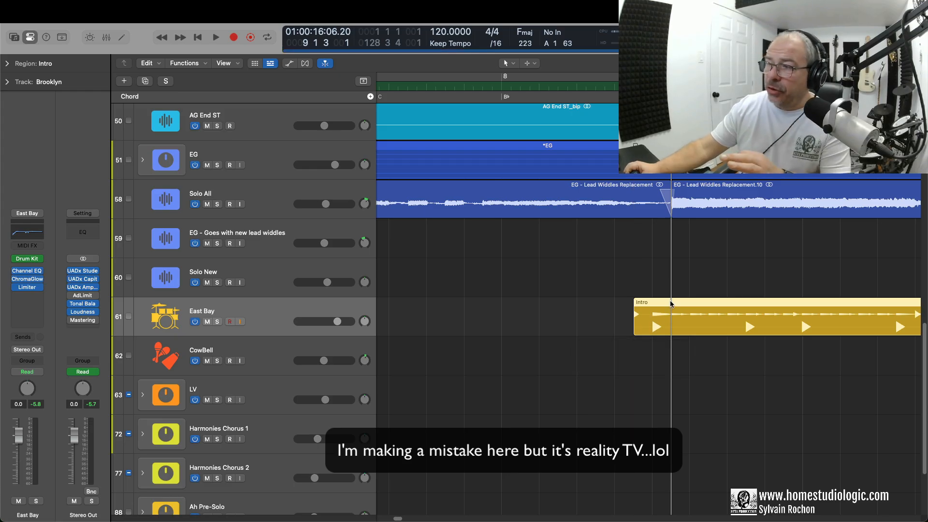
{"action": "key", "text": "t"}
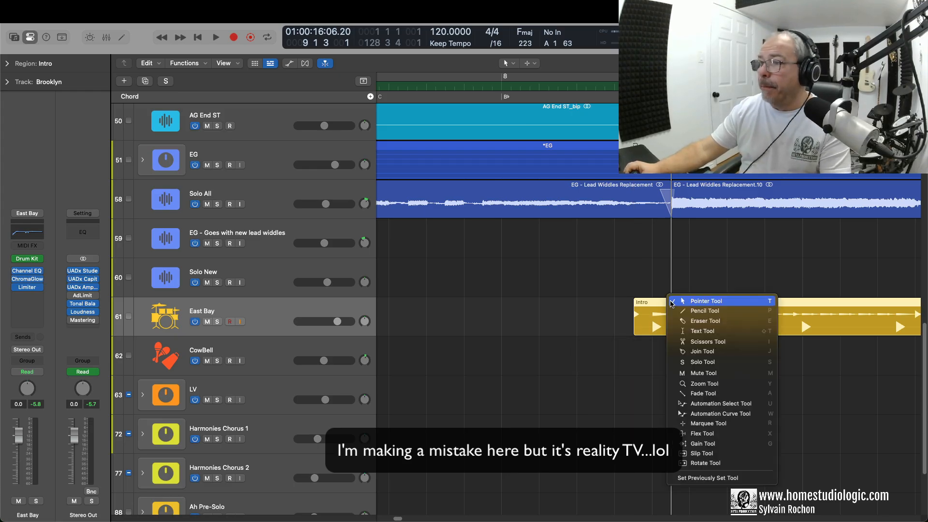
{"action": "left_click", "coordinate": [671, 303]}
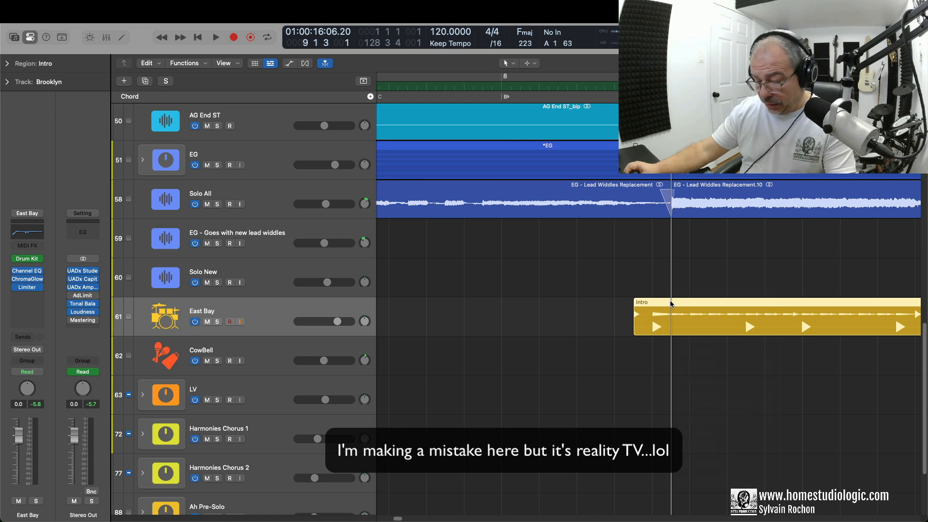
{"action": "key", "text": "super+t"}
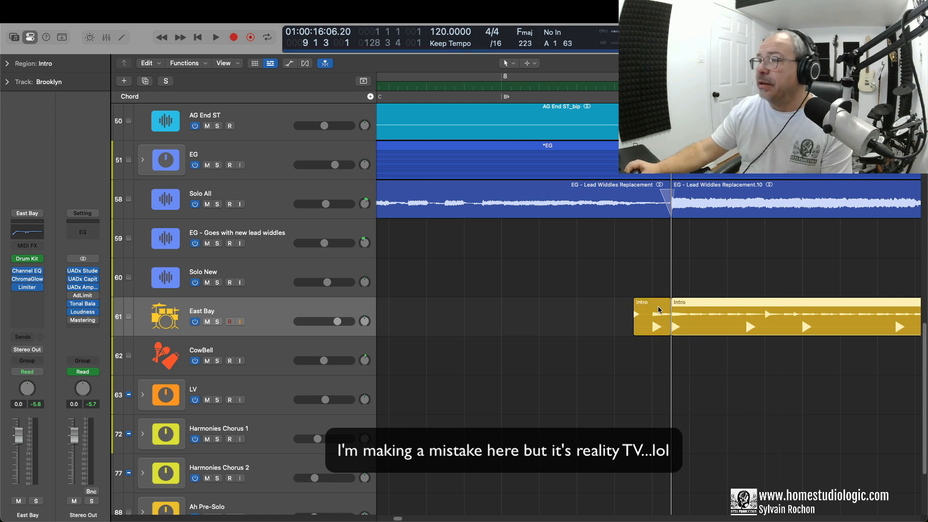
Play the song from bar 8 beat 2 to hear the split Intro region's drum entrance
{"action": "left_click", "coordinate": [573, 85]}
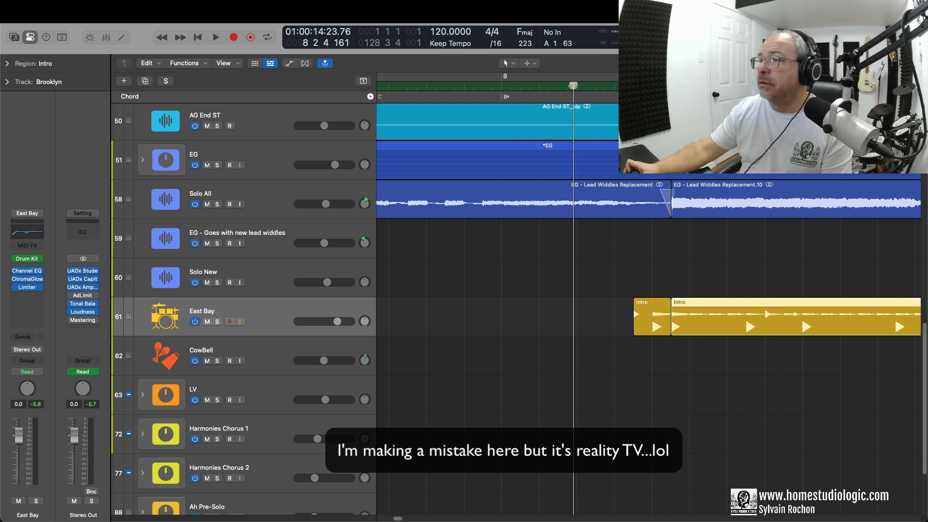
{"action": "key", "text": "space"}
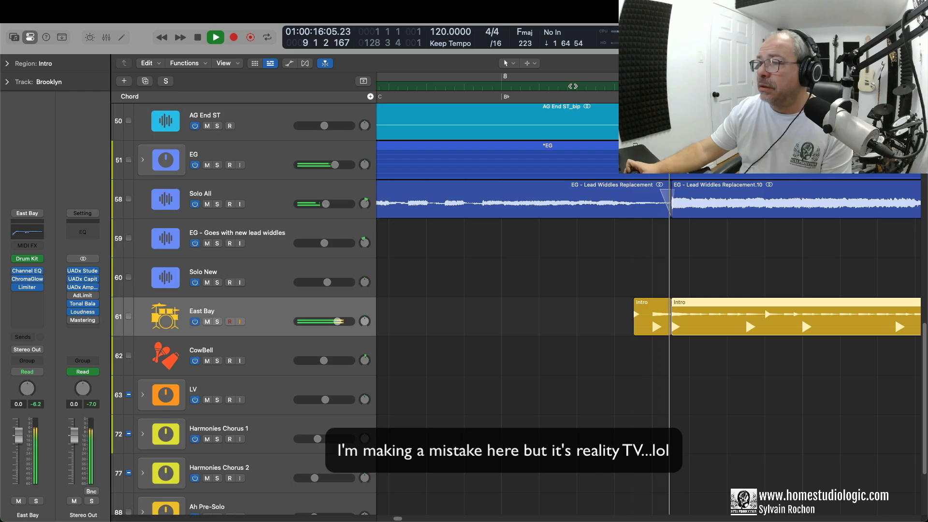
{"action": "key", "text": "space"}
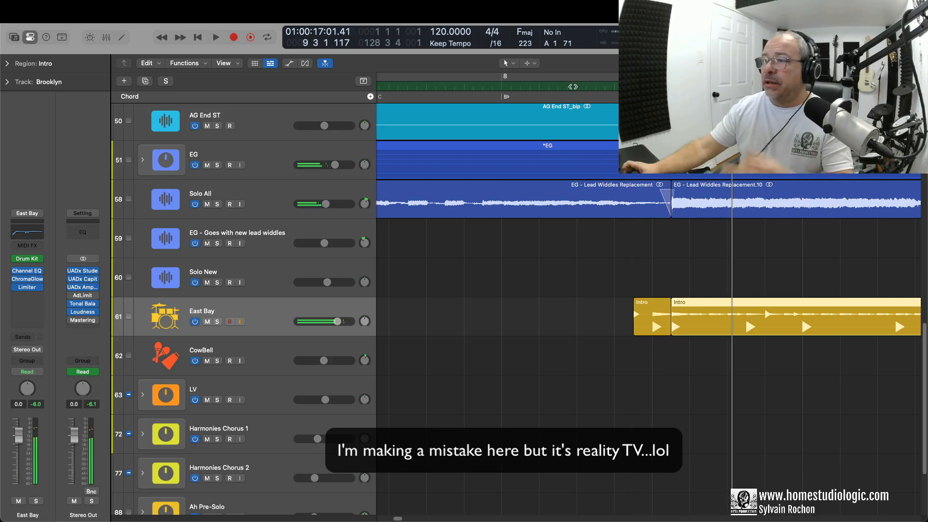
{"action": "key", "text": "space"}
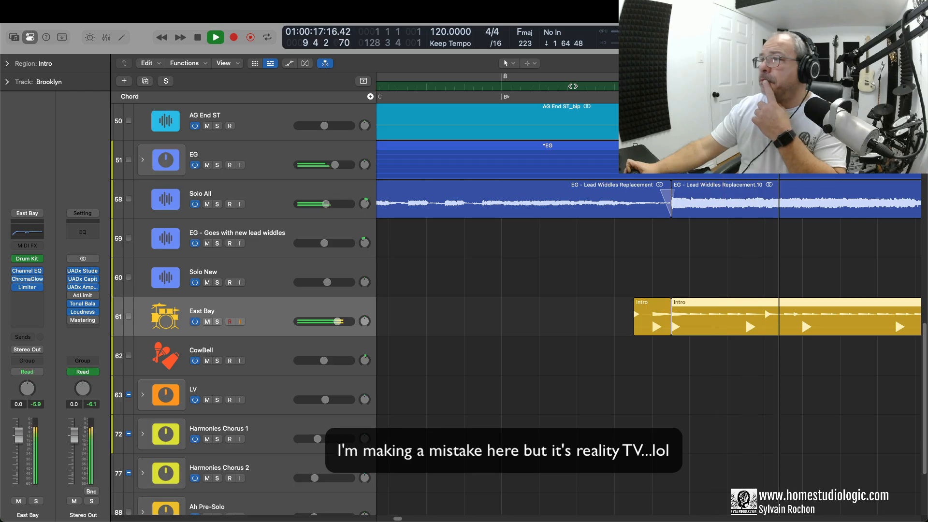
{"action": "key", "text": "space"}
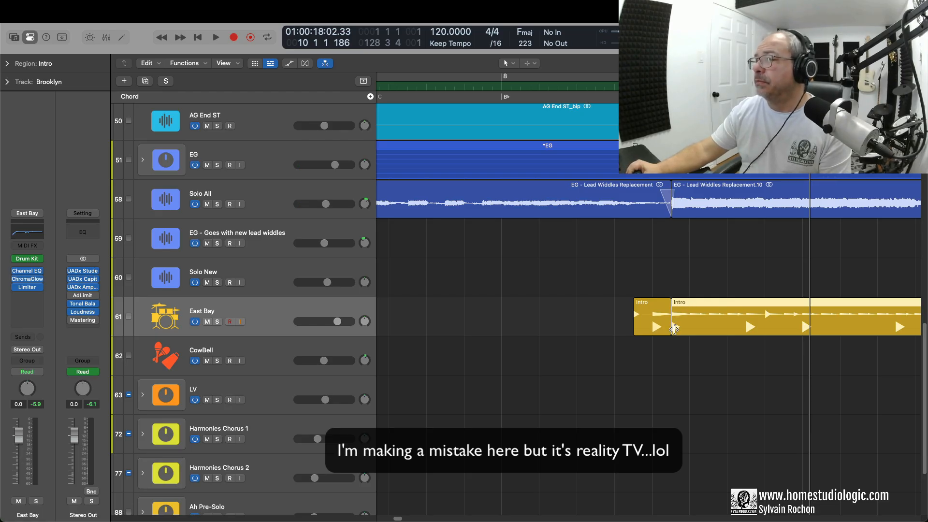
Trim the longer Intro region's start to bar 10 and move the short split piece directly in front of it
{"action": "left_click_drag", "start_coordinate": [672, 315], "coordinate": [805, 314]}
{"action": "left_click_drag", "start_coordinate": [647, 305], "coordinate": [779, 303]}
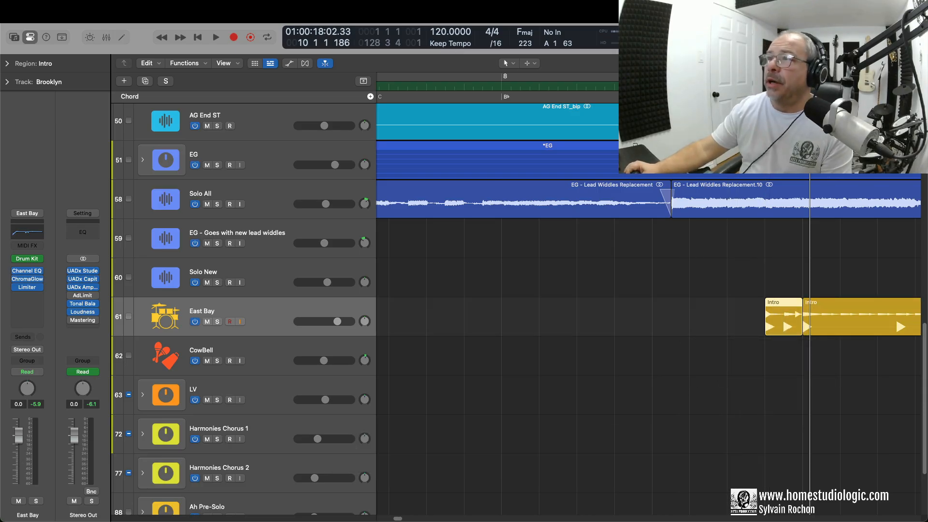
Play the song to check the drum entrance with the rearranged Intro regions
{"action": "key", "text": "comma"}
{"action": "key", "text": "space"}
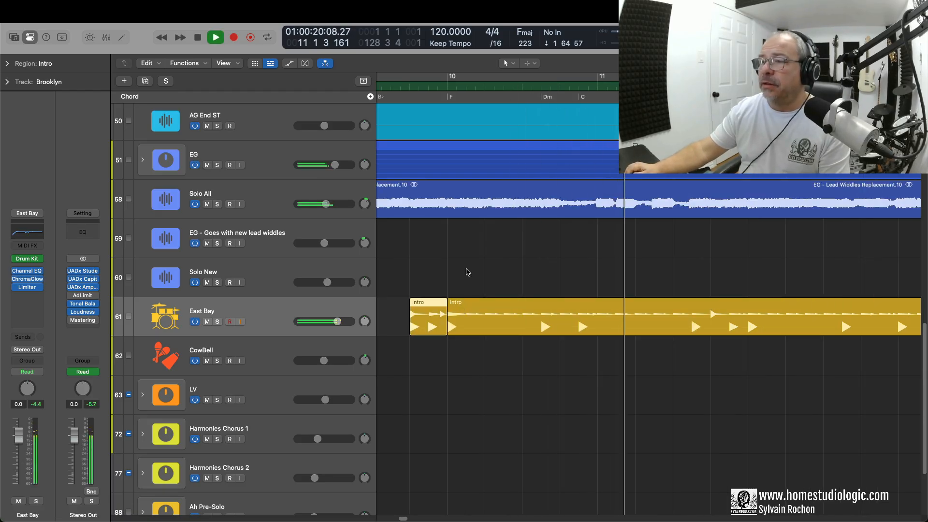
{"action": "scroll", "coordinate": [468, 272], "scroll_direction": "down", "scroll_amount": 10}
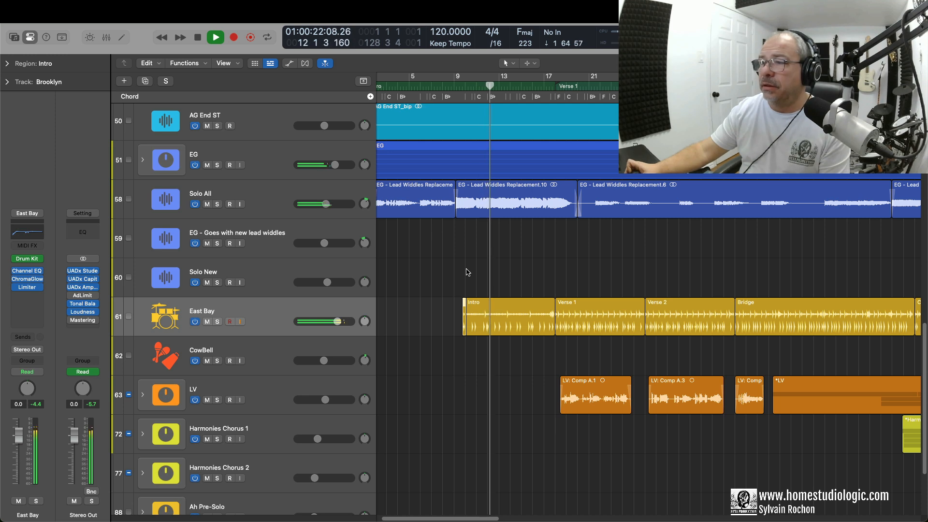
{"action": "key", "text": "space"}
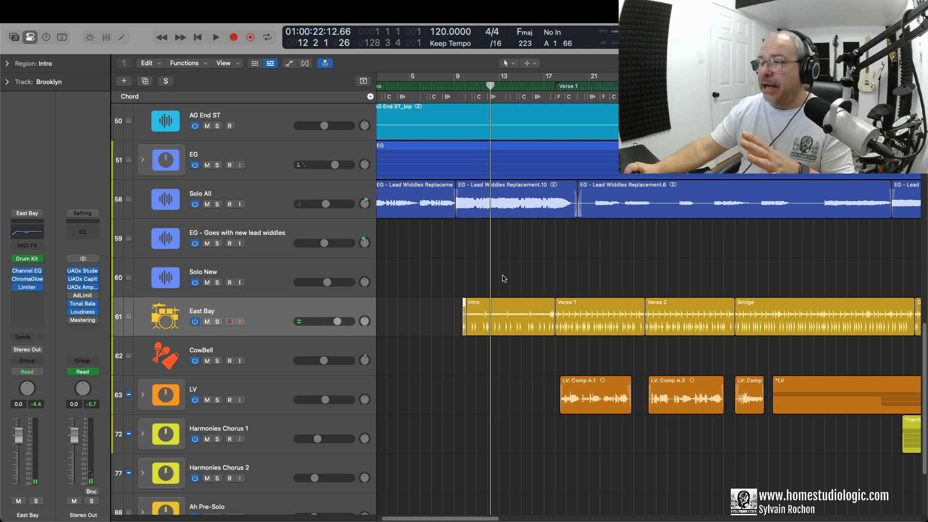
Select the Verse 1 drum region and play from about bar 17 into the verse
{"action": "left_click", "coordinate": [593, 305]}
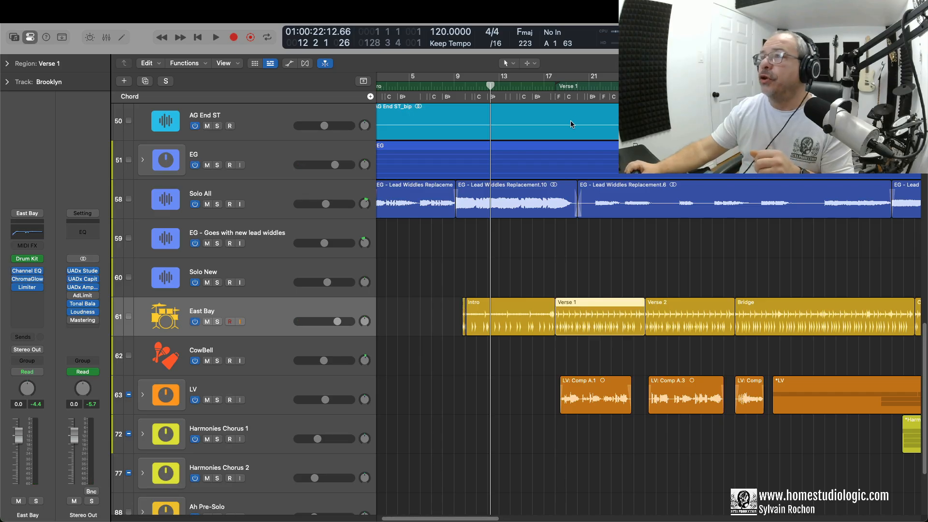
{"action": "key", "text": "shift+Home"}
{"action": "key", "text": "space"}
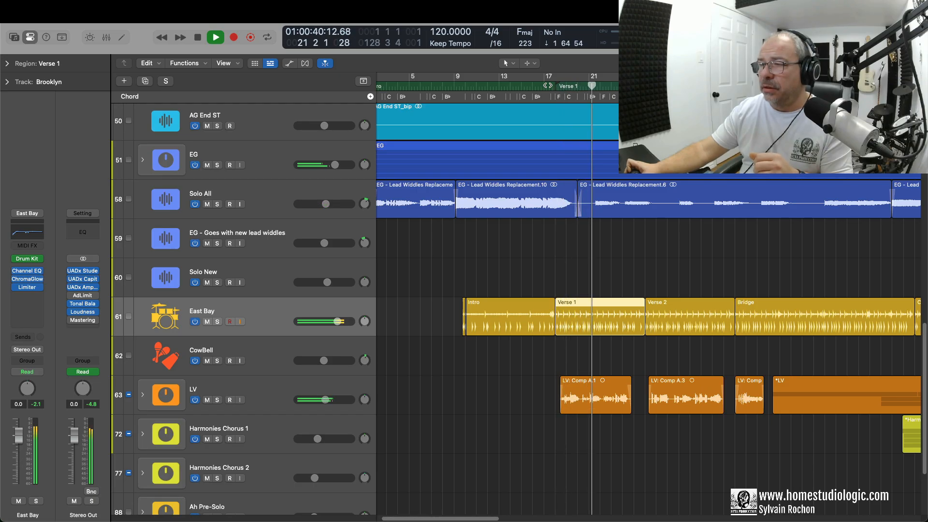
{"action": "key", "text": "space"}
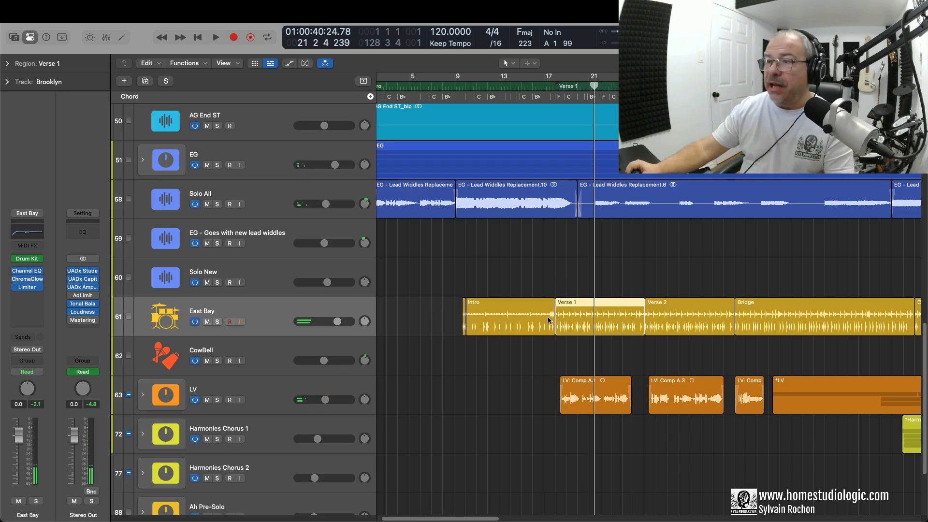
Apply the Fixie preset to the Verse 1 region in the Session Player editor and audition it with the song
{"action": "key", "text": "e"}
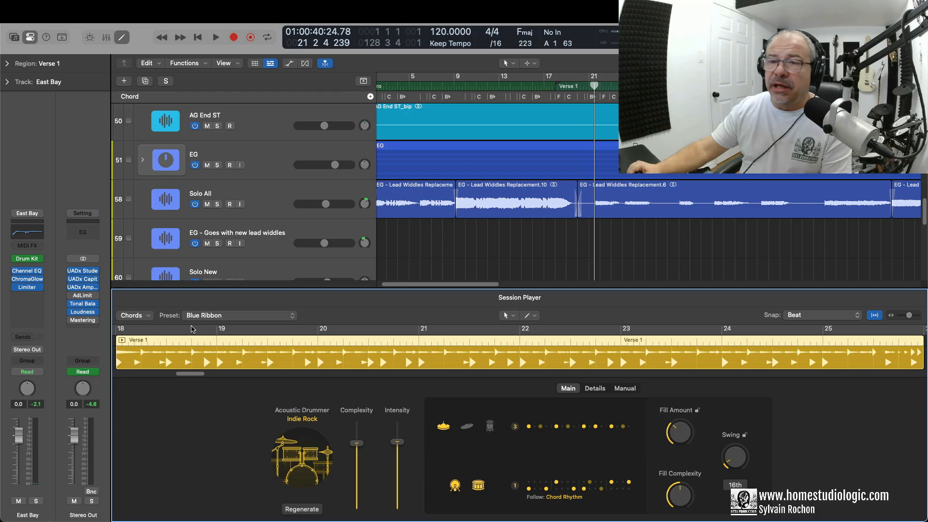
{"action": "left_click", "coordinate": [292, 316]}
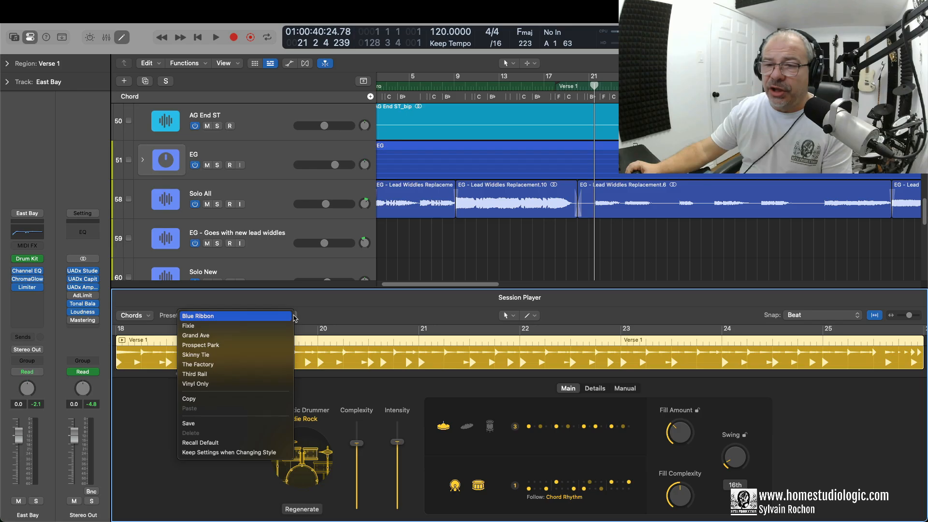
{"action": "left_click", "coordinate": [284, 326]}
{"action": "key", "text": "space"}
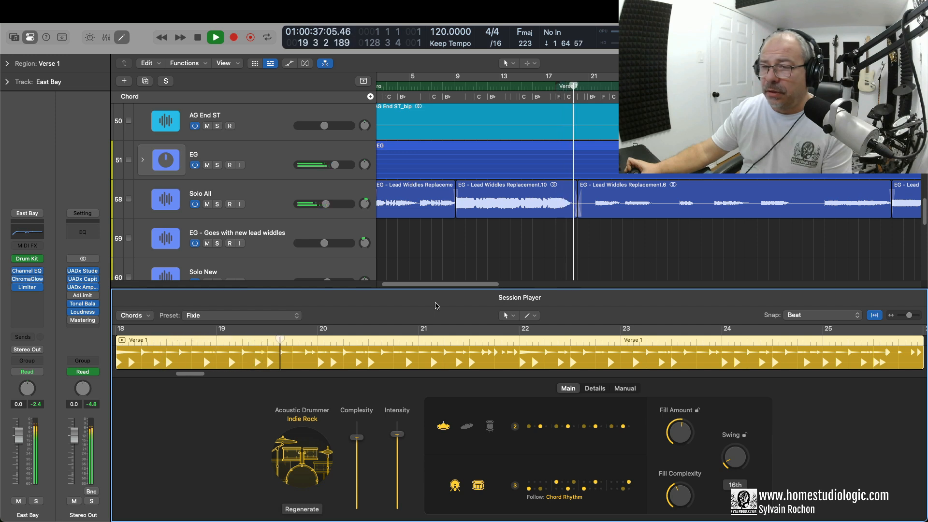
{"action": "key", "text": "space"}
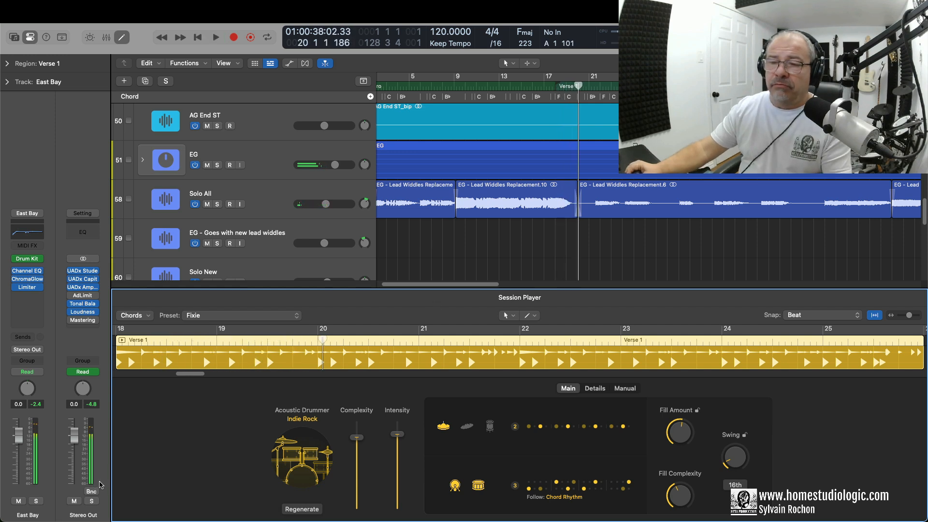
{"action": "left_click", "coordinate": [300, 420]}
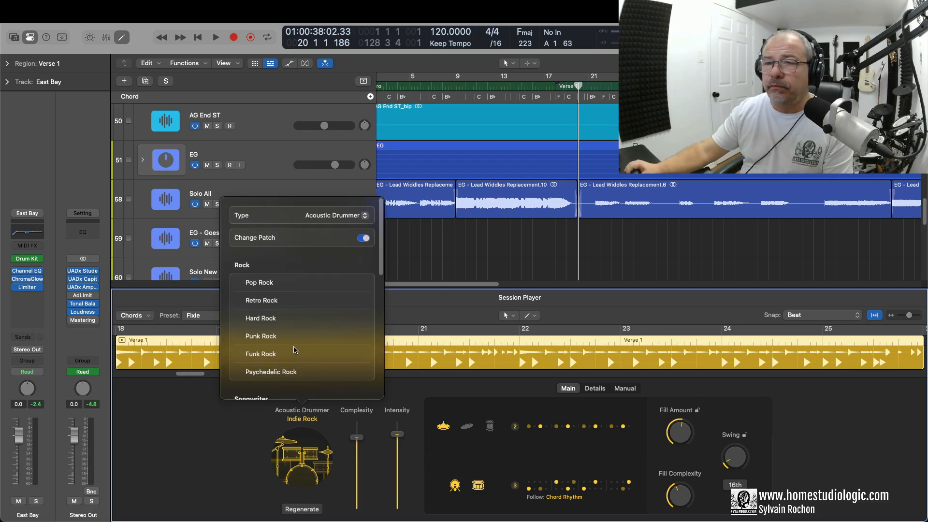
{"action": "left_click", "coordinate": [259, 283]}
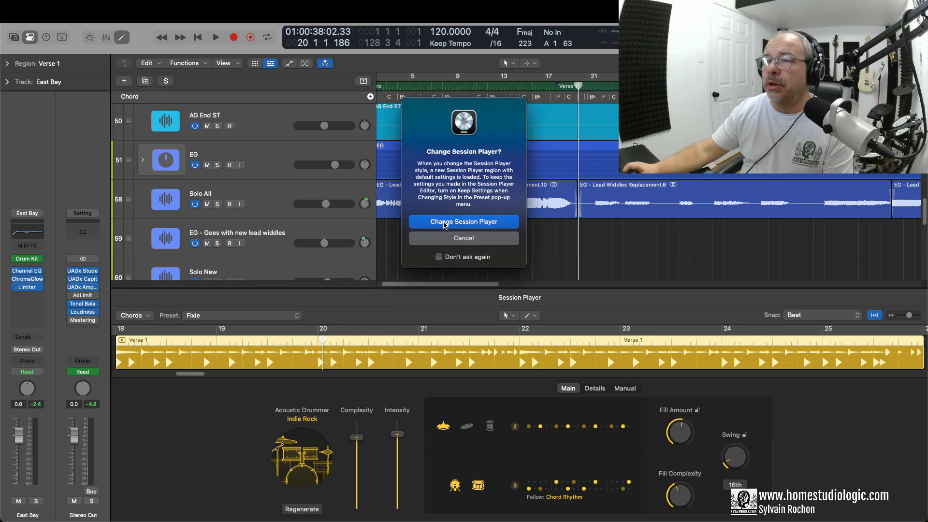
{"action": "left_click", "coordinate": [464, 238]}
{"action": "key", "text": "e"}
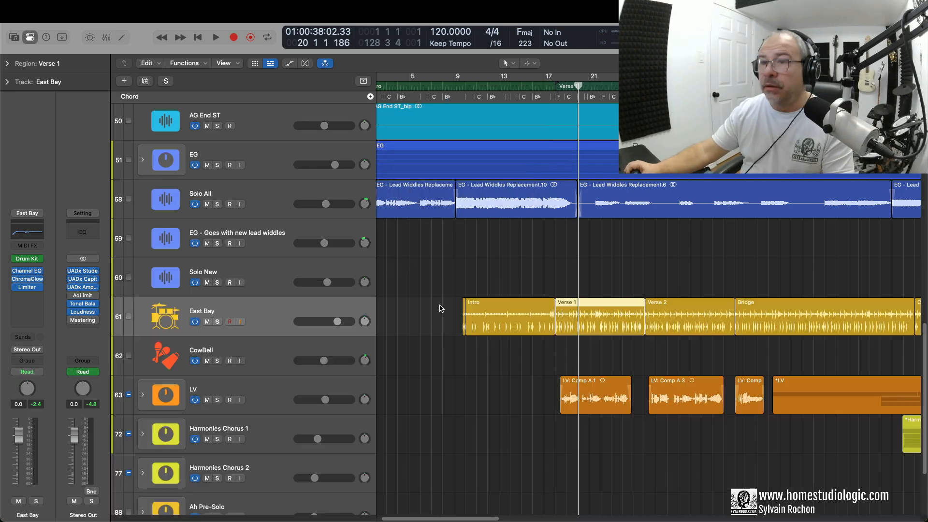
Change all regions on the East Bay track to the Pop Rock drummer style and place the playhead at bar 9
{"action": "left_click", "coordinate": [287, 310]}
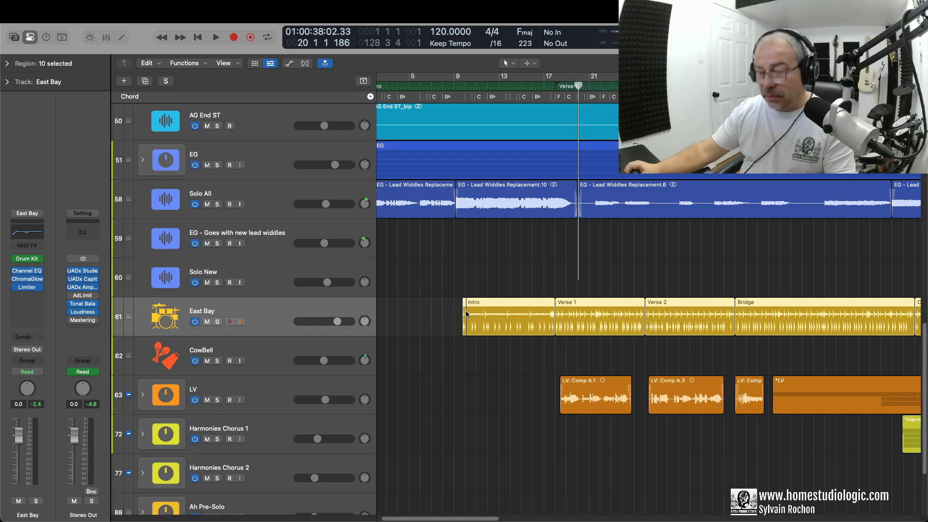
{"action": "key", "text": "e"}
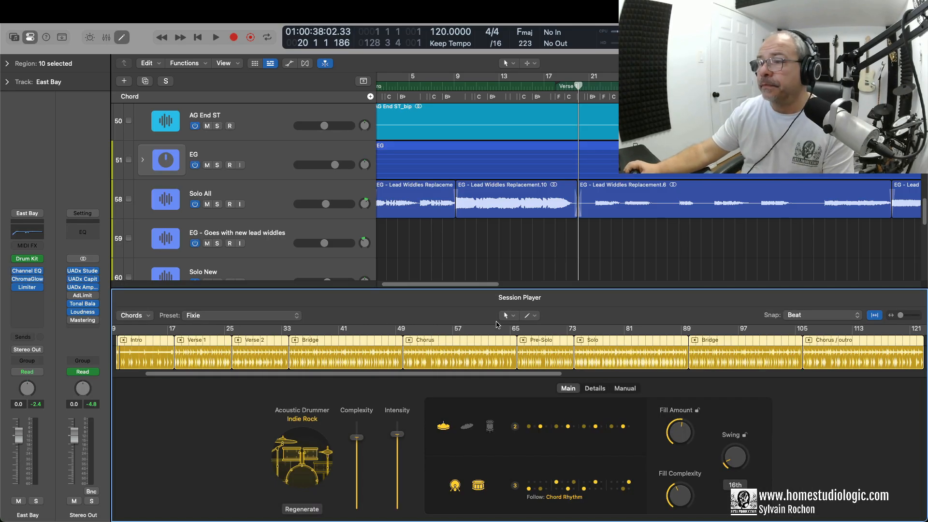
{"action": "left_click", "coordinate": [305, 423]}
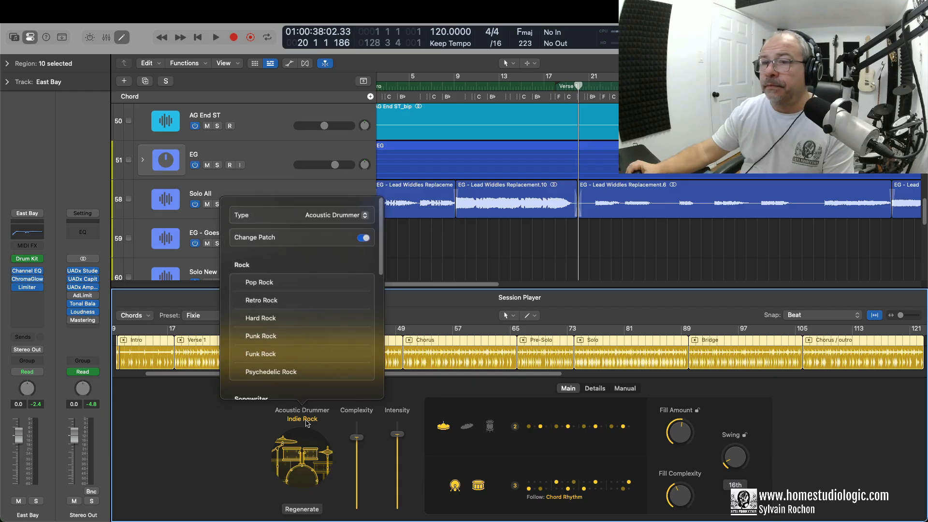
{"action": "left_click", "coordinate": [287, 288]}
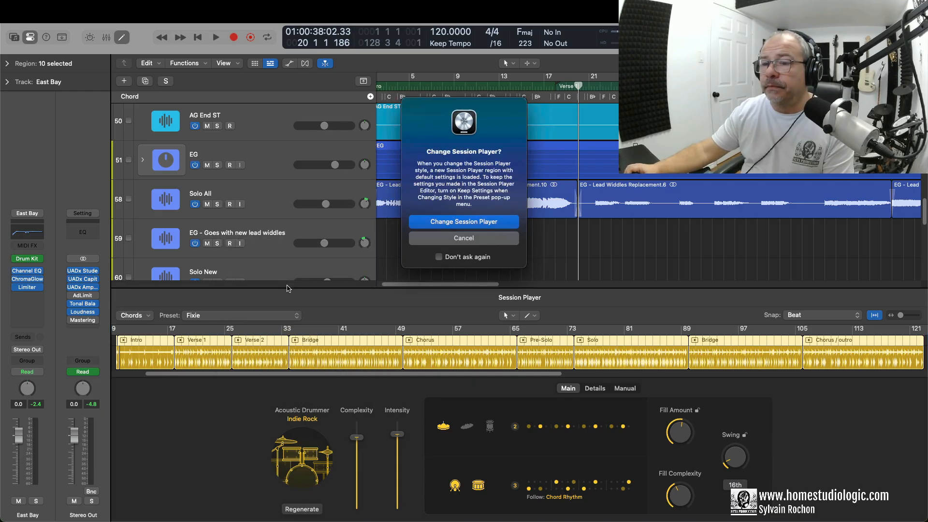
{"action": "left_click", "coordinate": [467, 222]}
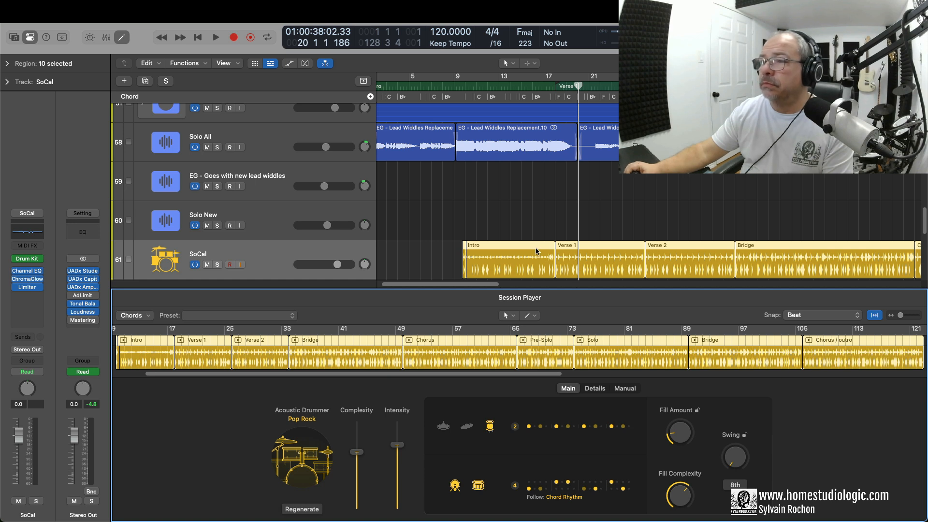
{"action": "left_click", "coordinate": [455, 86]}
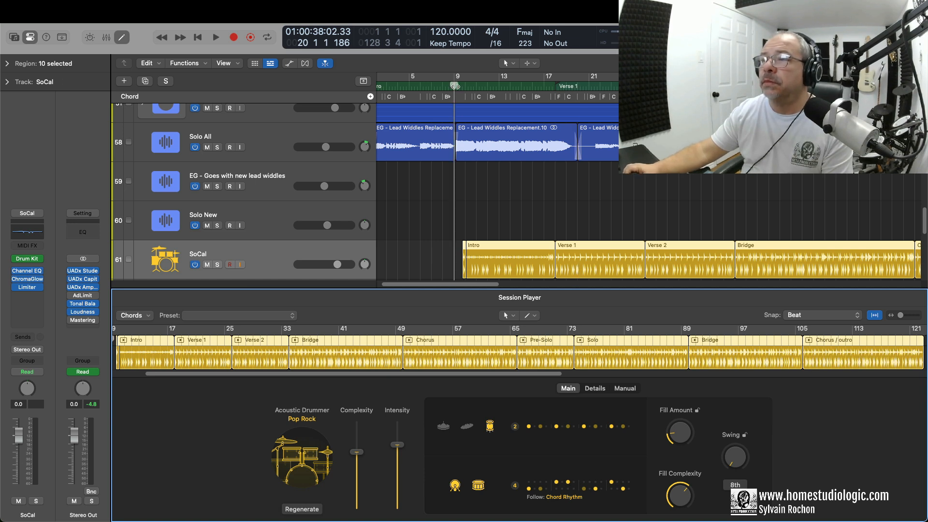
Play the song from bar 9 into Verse 1 to hear the Pop Rock drummer style
{"action": "key", "text": "space"}
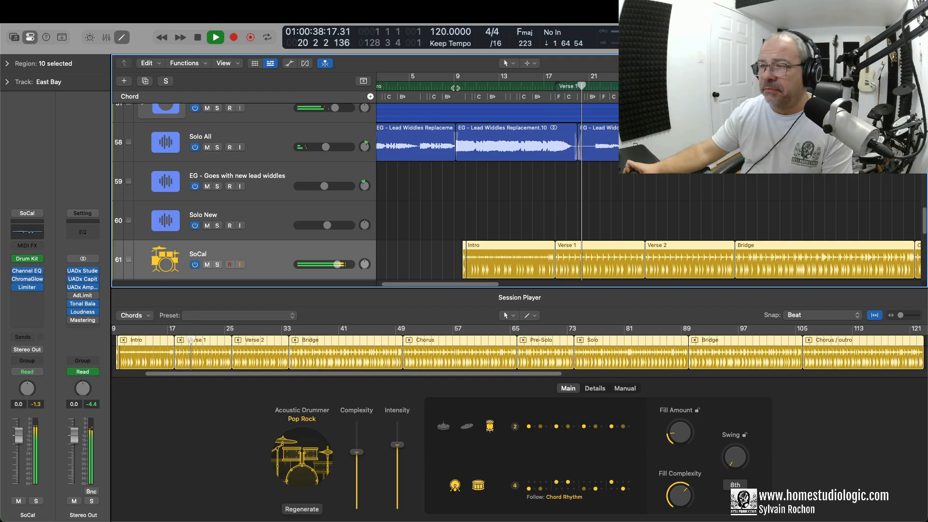
{"action": "key", "text": "space"}
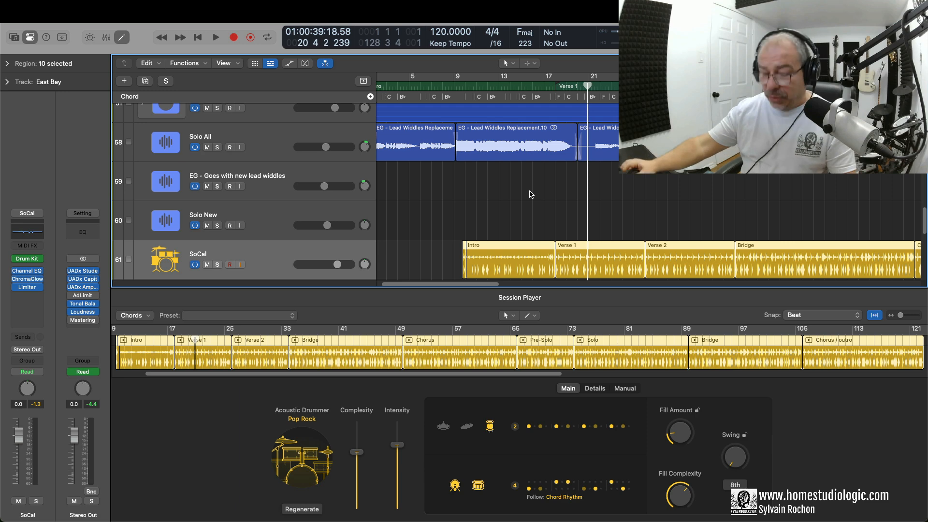
Select only the Chorus drum region and review its available presets and manual pattern settings in the Session Player editor
{"action": "scroll", "coordinate": [622, 210], "scroll_direction": "down", "scroll_amount": 5}
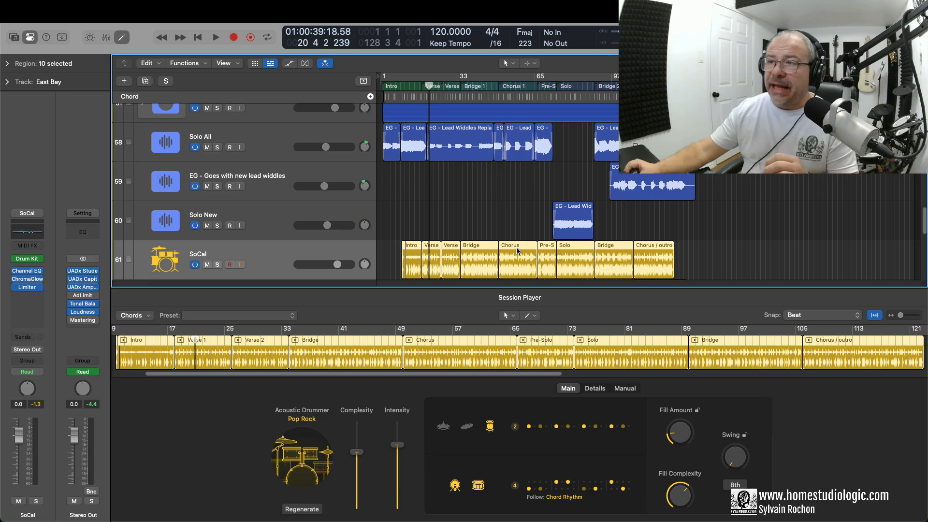
{"action": "left_click", "coordinate": [520, 226]}
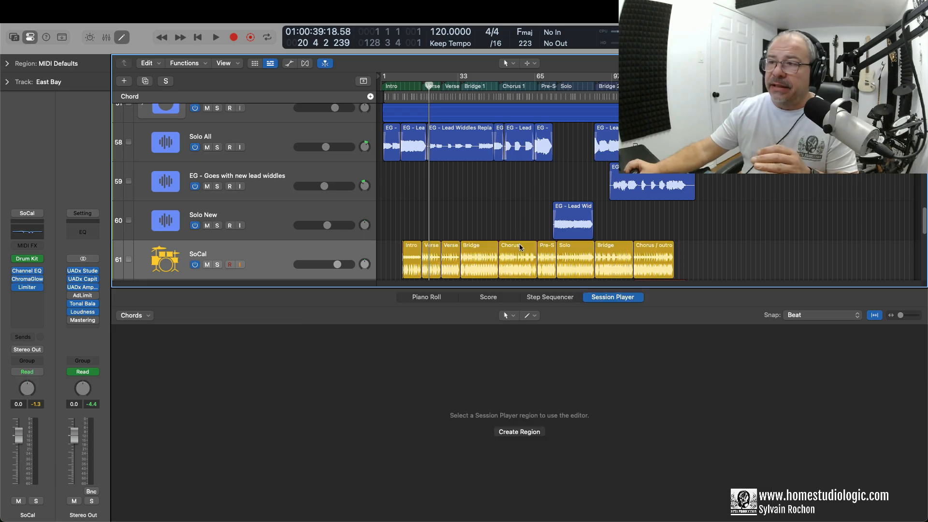
{"action": "left_click", "coordinate": [519, 244]}
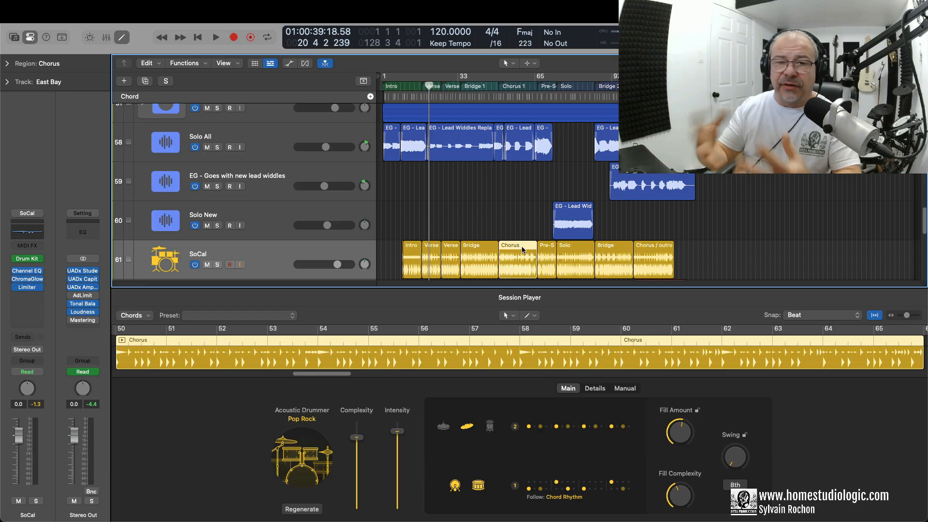
{"action": "left_click", "coordinate": [291, 316]}
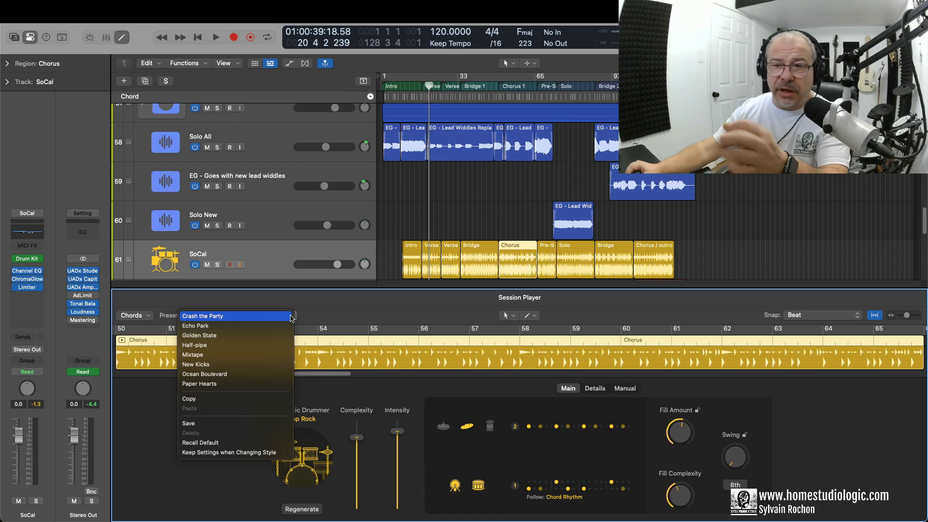
{"action": "left_click", "coordinate": [306, 305]}
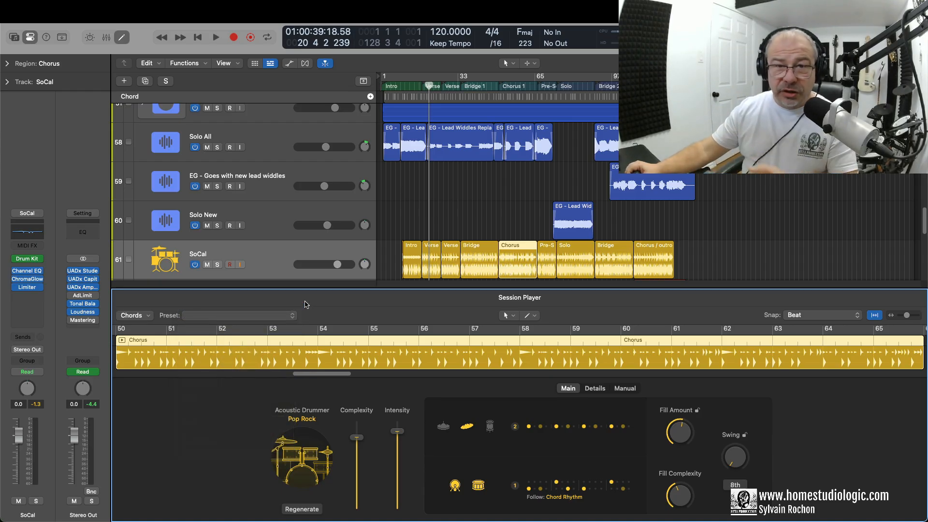
{"action": "left_click", "coordinate": [628, 389]}
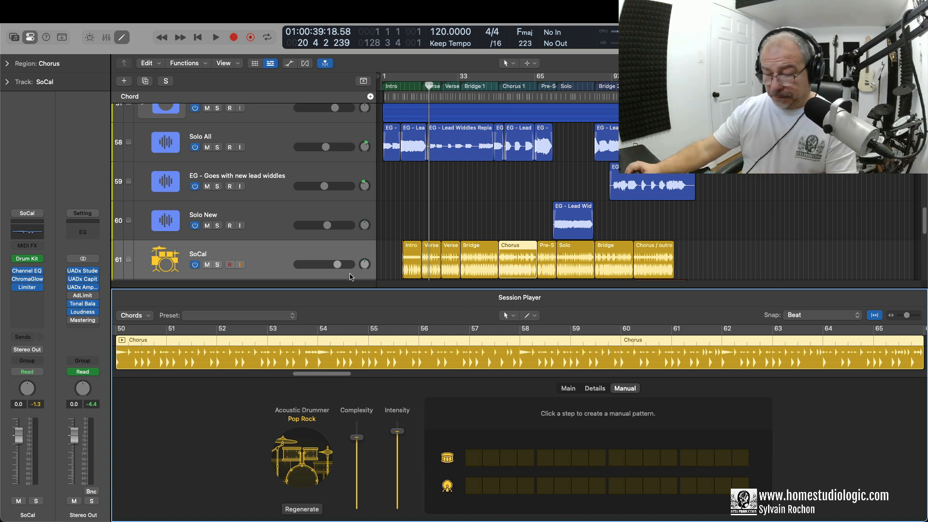
Play the outro from bar 119 with the editor closed and lengthen the Chorus / outro drum region to bar 129
{"action": "key", "text": "e"}
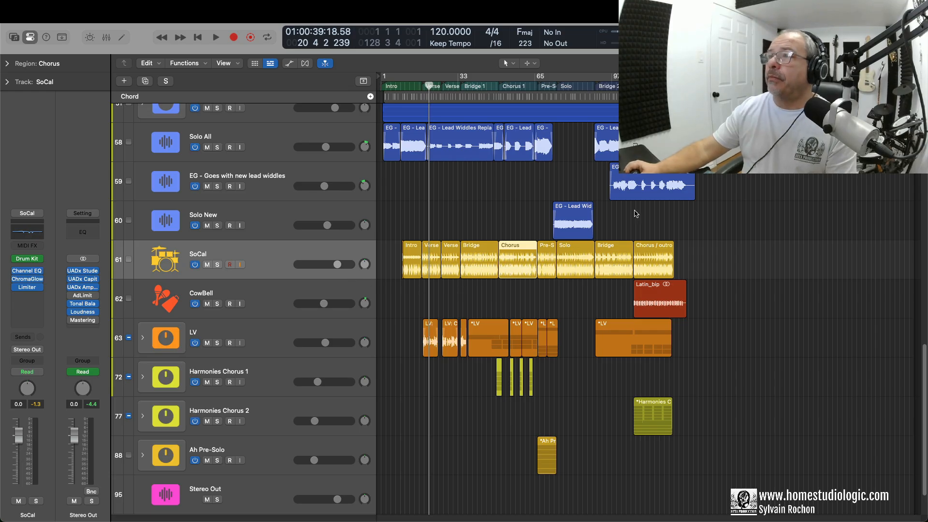
{"action": "left_click", "coordinate": [664, 77]}
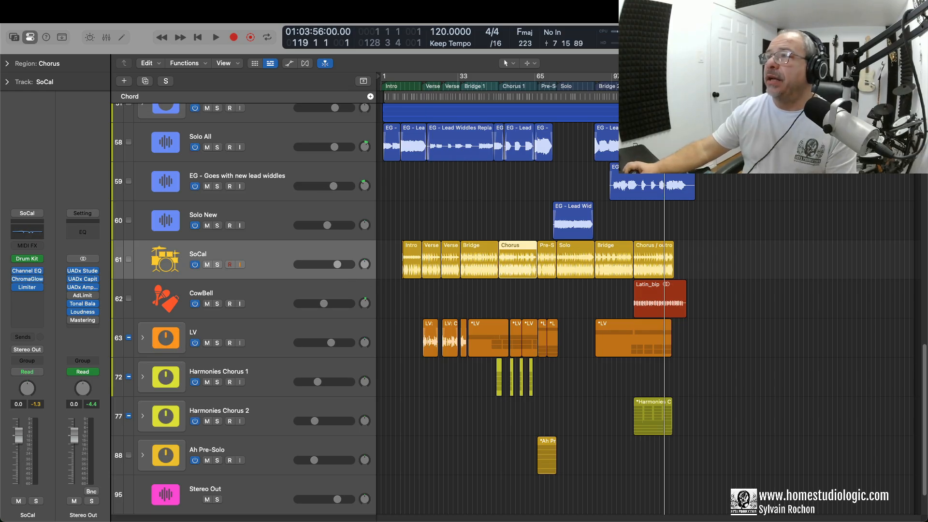
{"action": "key", "text": "space"}
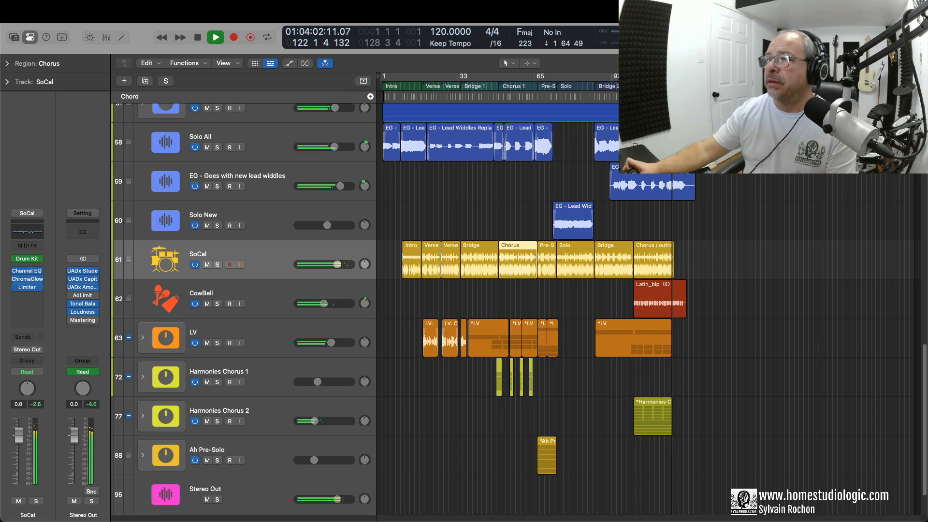
{"action": "key", "text": "space"}
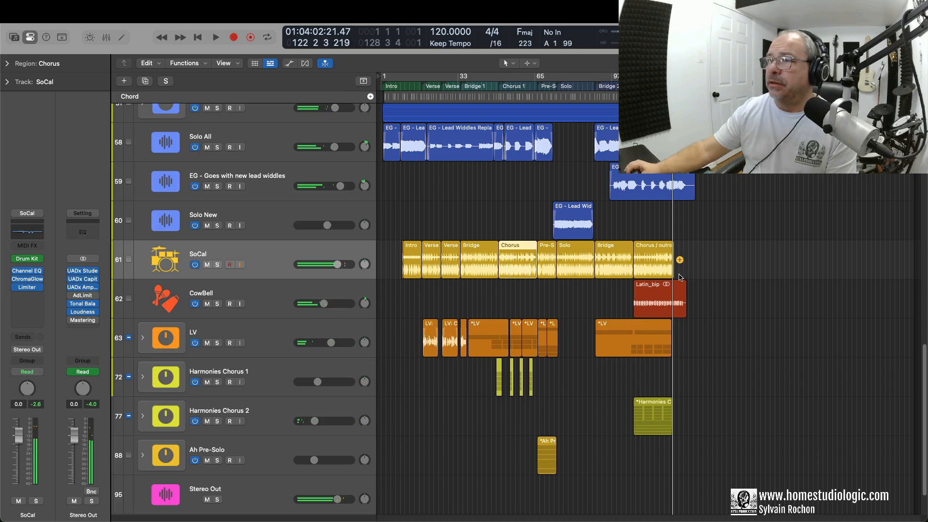
{"action": "left_click_drag", "start_coordinate": [672, 273], "coordinate": [689, 274]}
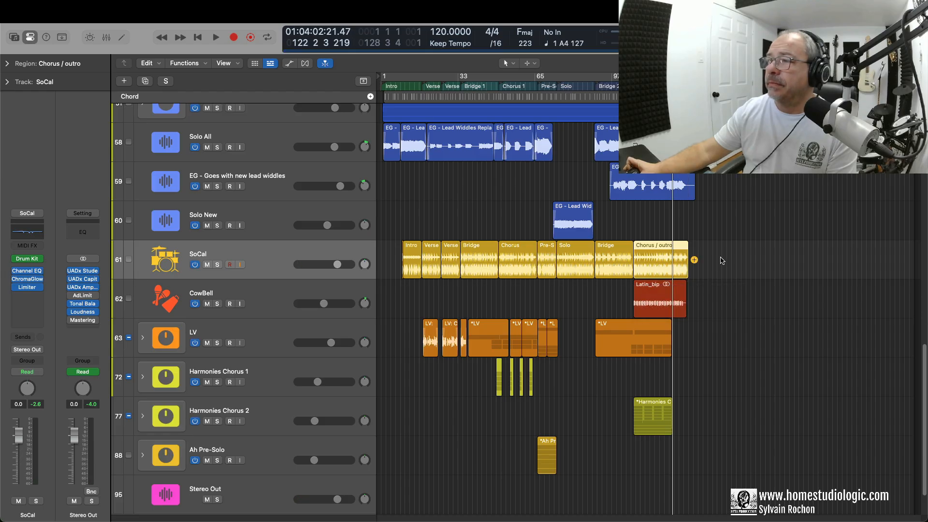
Lower the SoCal drum track's volume to -3.5 dB while the outro plays
{"action": "key", "text": "space"}
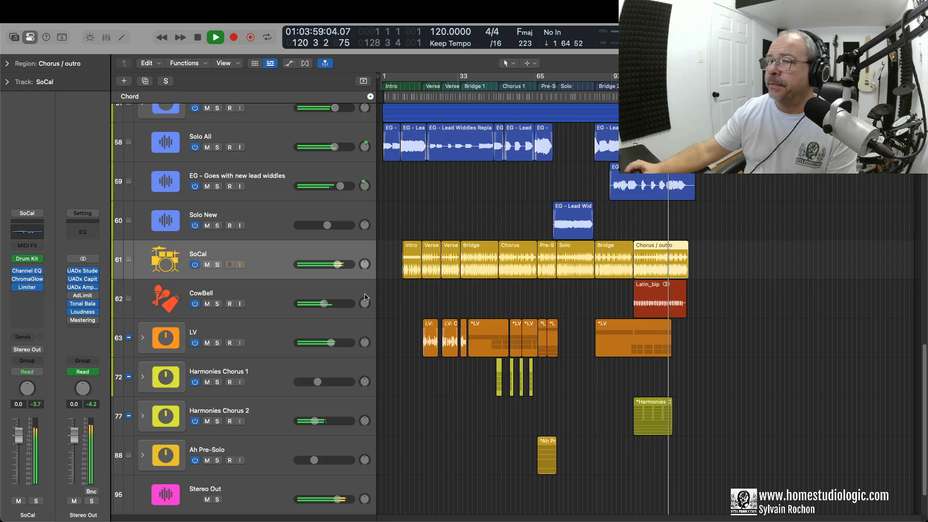
{"action": "left_click_drag", "start_coordinate": [338, 264], "coordinate": [328, 264]}
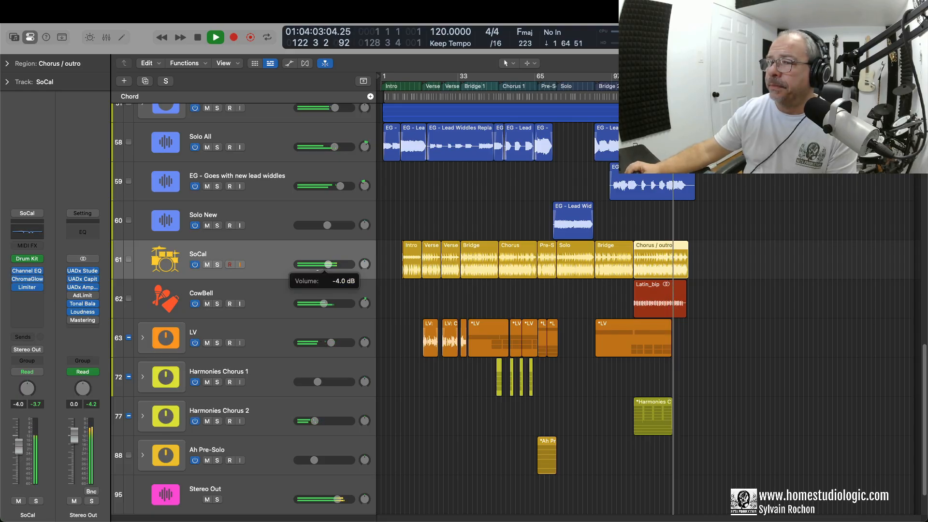
{"action": "left_click_drag", "start_coordinate": [328, 265], "coordinate": [329, 264]}
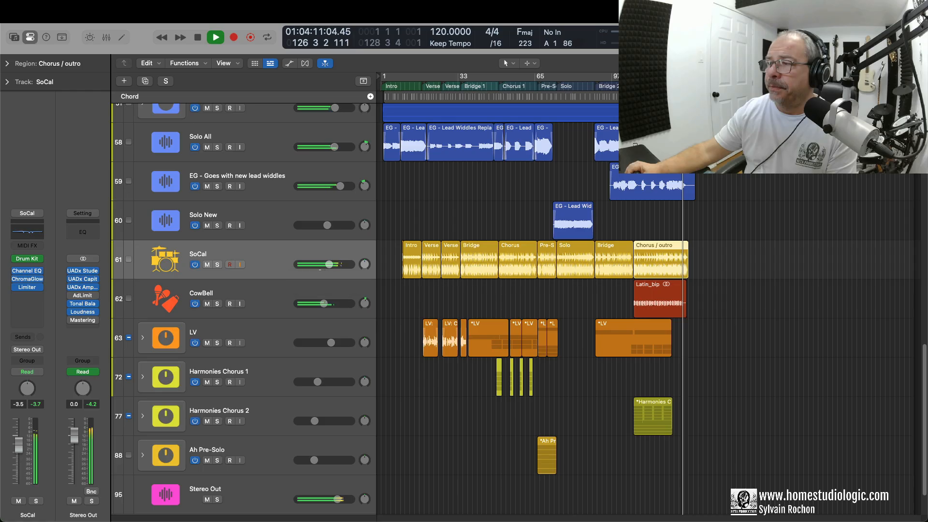
{"action": "key", "text": "space"}
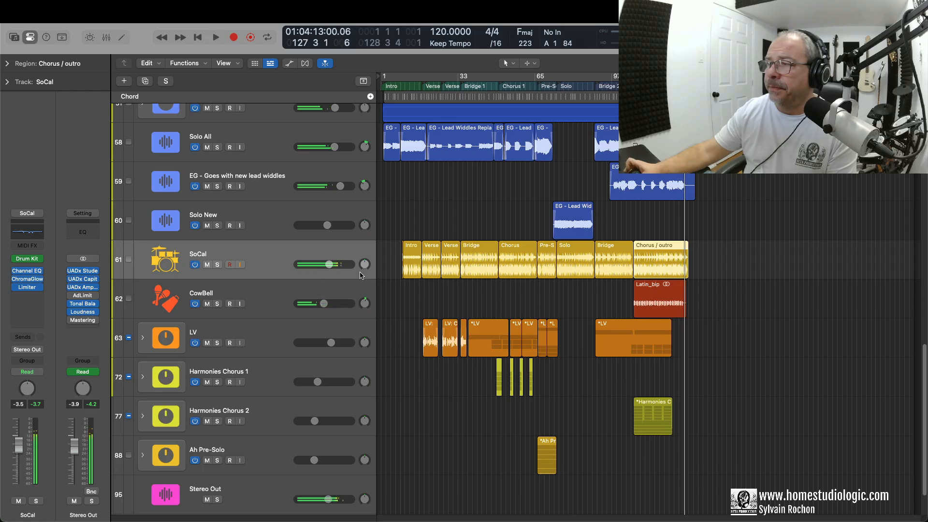
Shorten the Chorus / outro drum region to end at bar 127 and audition the song's ending
{"action": "scroll", "coordinate": [756, 284], "scroll_direction": "up", "scroll_amount": 8}
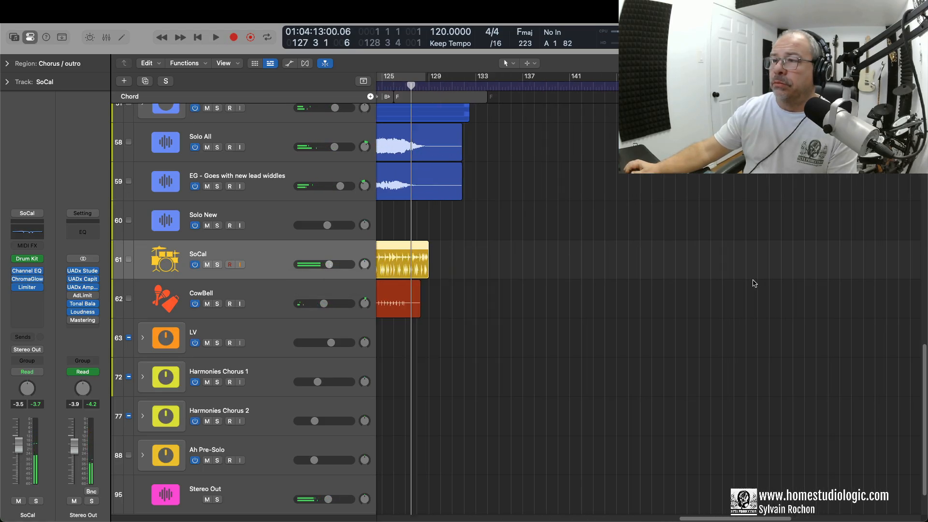
{"action": "left_click_drag", "start_coordinate": [425, 272], "coordinate": [400, 277]}
{"action": "key", "text": "space"}
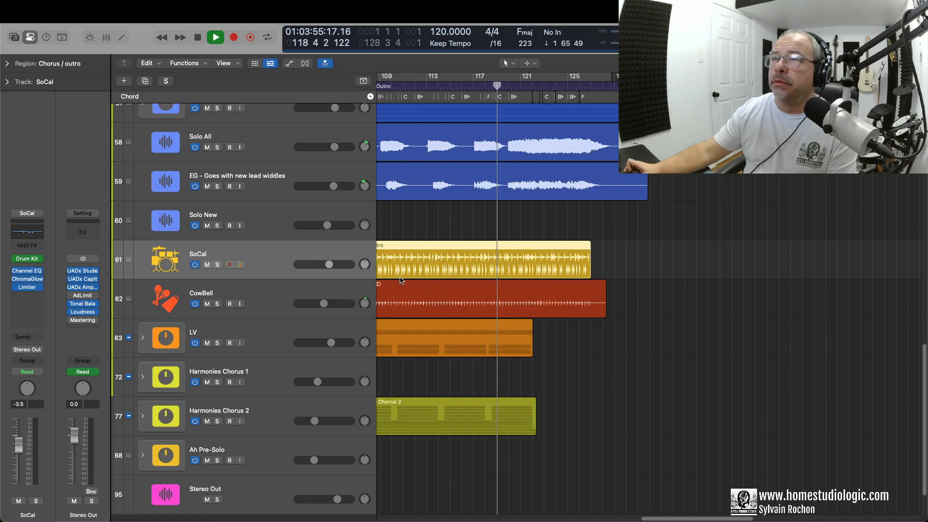
{"action": "key", "text": "space"}
{"action": "key", "text": "space"}
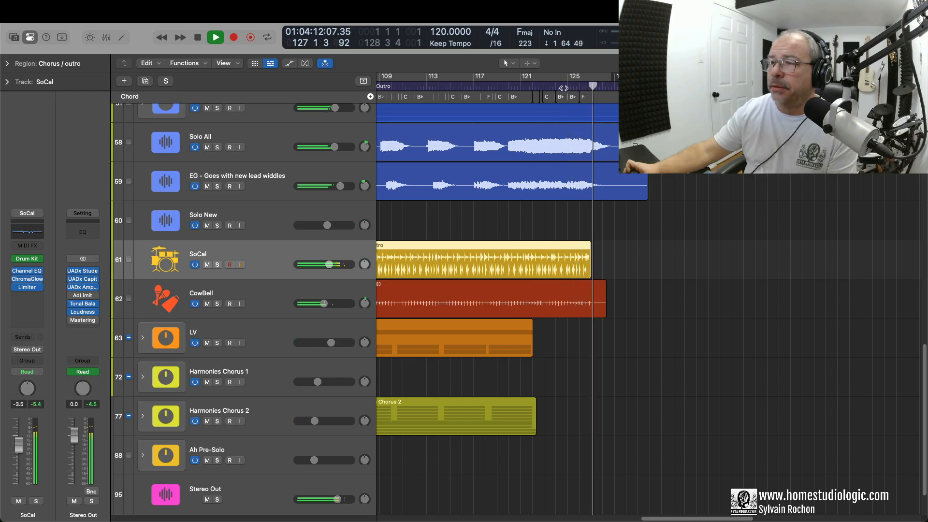
{"action": "key", "text": "space"}
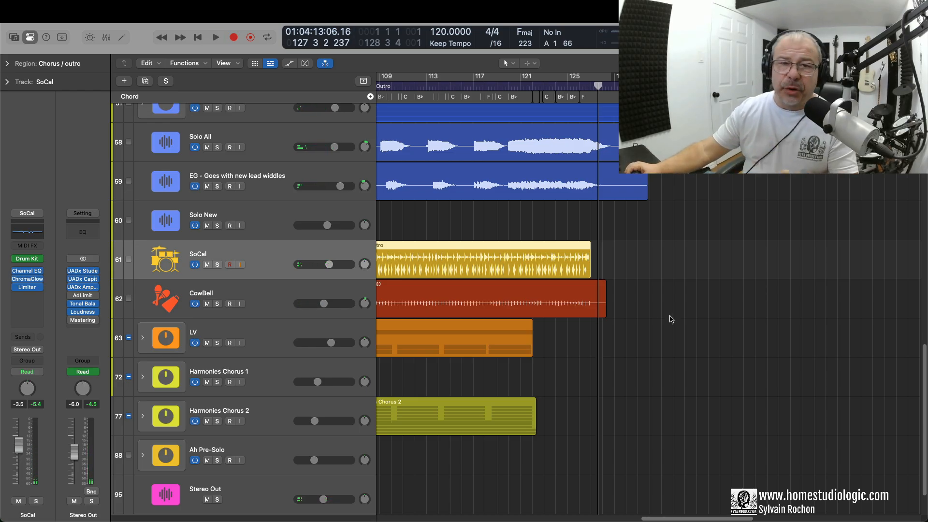
Play from bar 16 into Verse 1 and open the Verse 1 drum region in the Session Player editor
{"action": "key", "text": "z"}
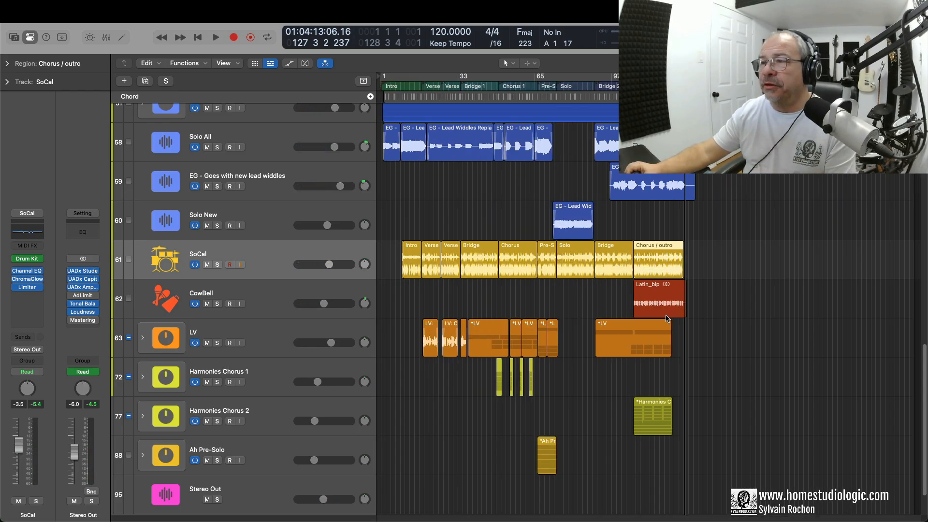
{"action": "left_click", "coordinate": [488, 247]}
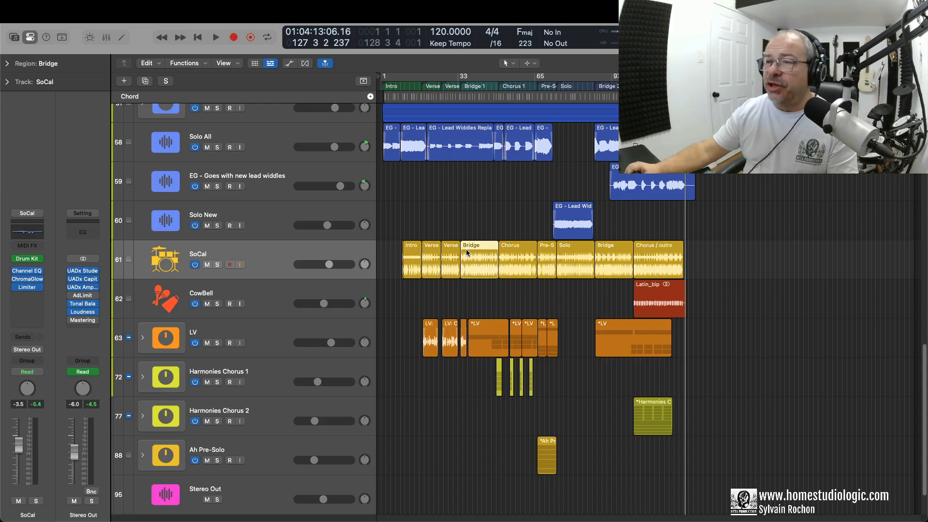
{"action": "left_click", "coordinate": [436, 249]}
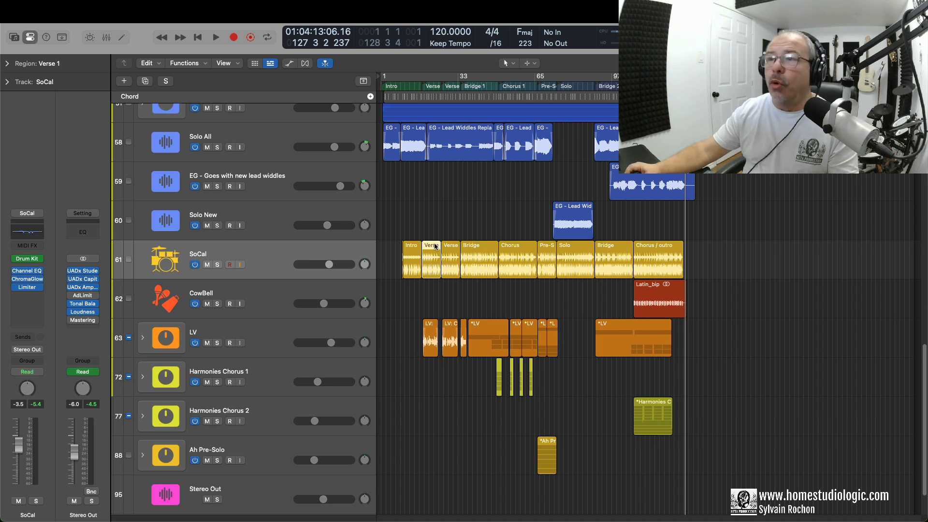
{"action": "left_click", "coordinate": [416, 86]}
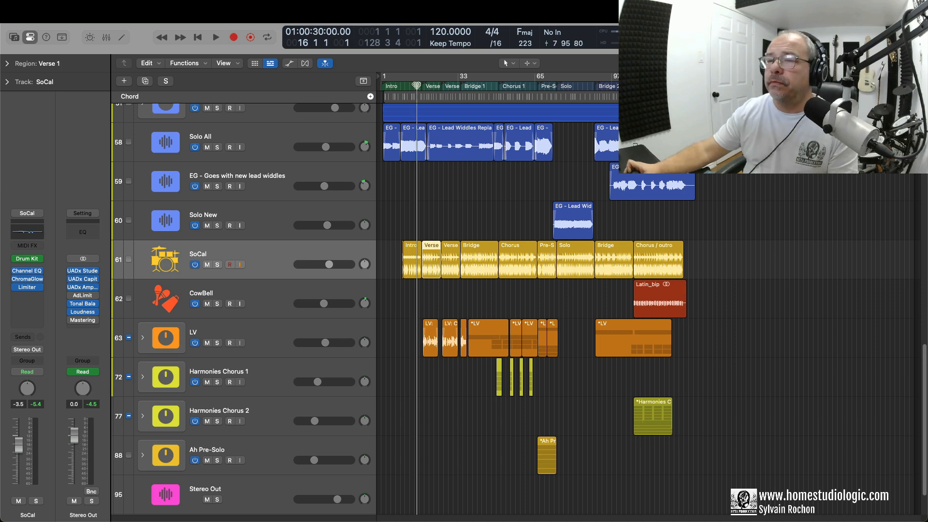
{"action": "key", "text": "space"}
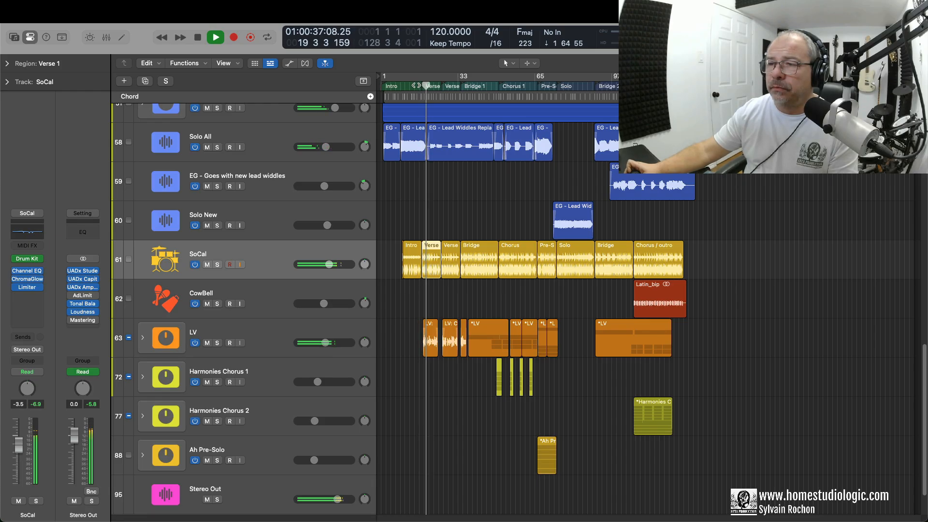
{"action": "key", "text": "space"}
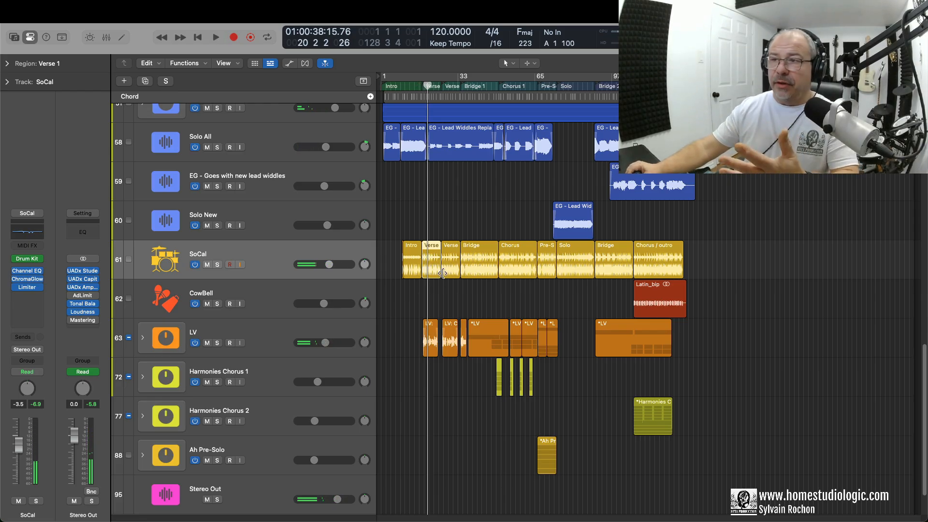
{"action": "double_click", "coordinate": [442, 271]}
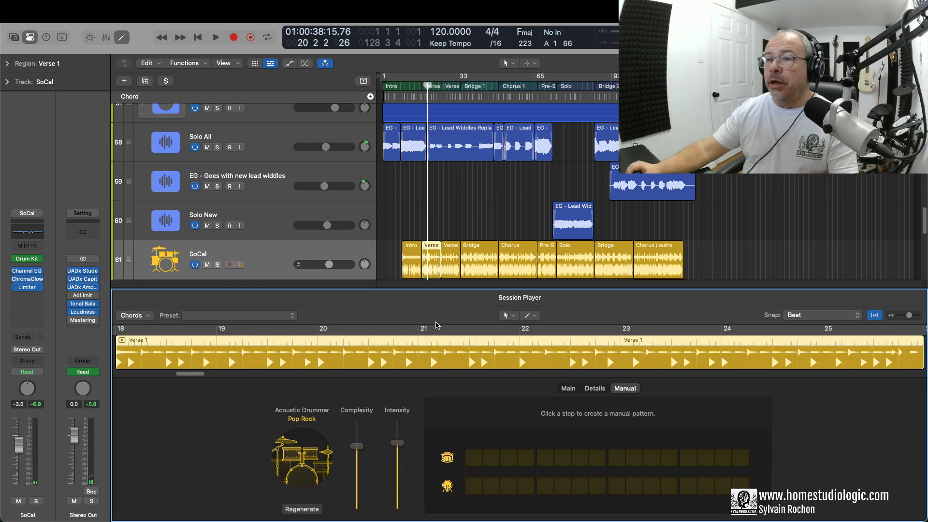
Apply the Echo Park preset to the Verse 1 drum region and audition it with the song
{"action": "left_click", "coordinate": [271, 316]}
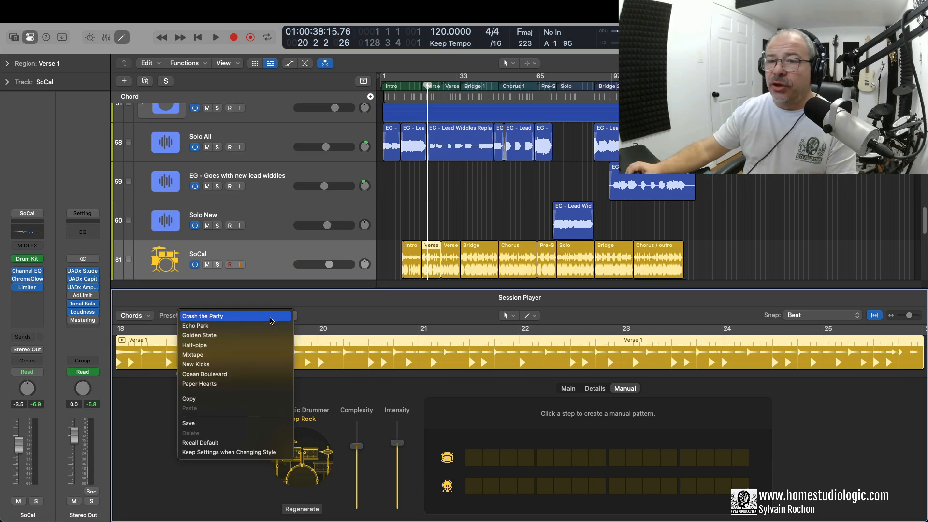
{"action": "left_click", "coordinate": [264, 327]}
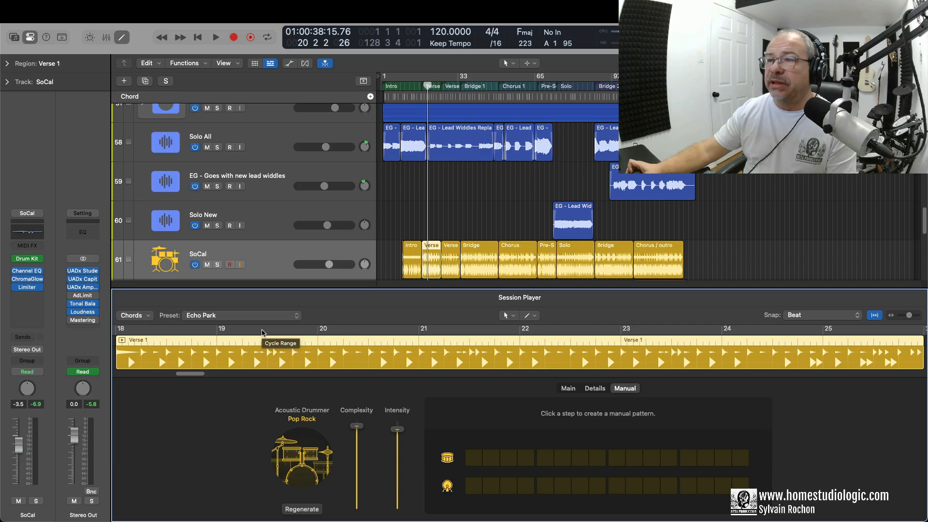
{"action": "key", "text": "space"}
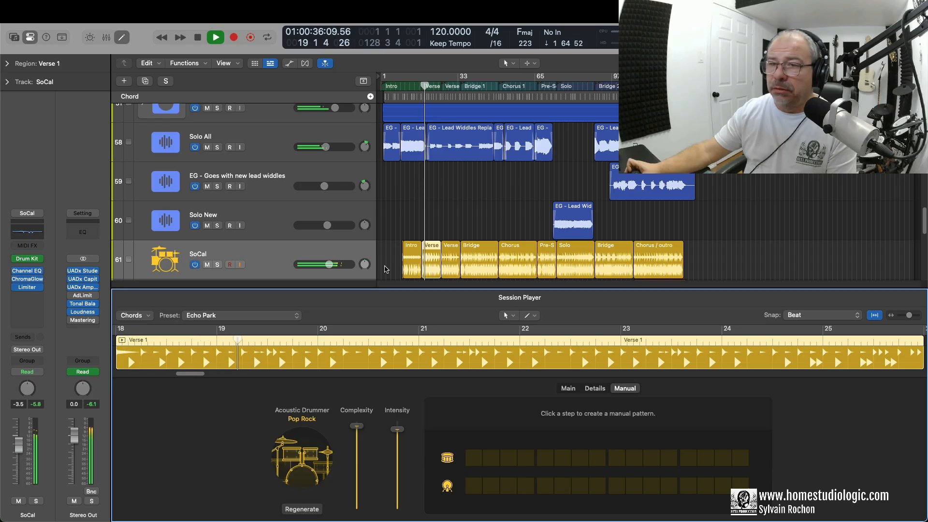
{"action": "key", "text": "space"}
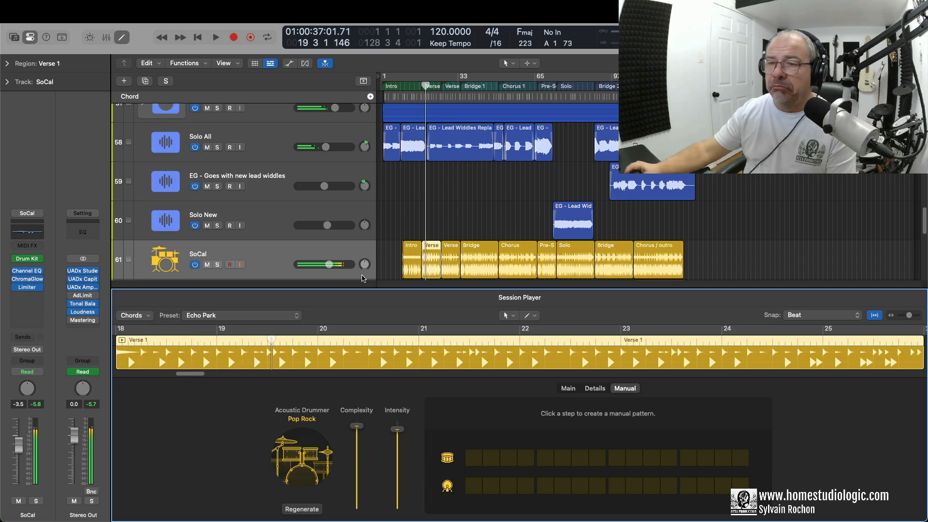
Apply the Half-pipe preset to the Verse 1 drum region and play the song through the verse
{"action": "left_click", "coordinate": [295, 320]}
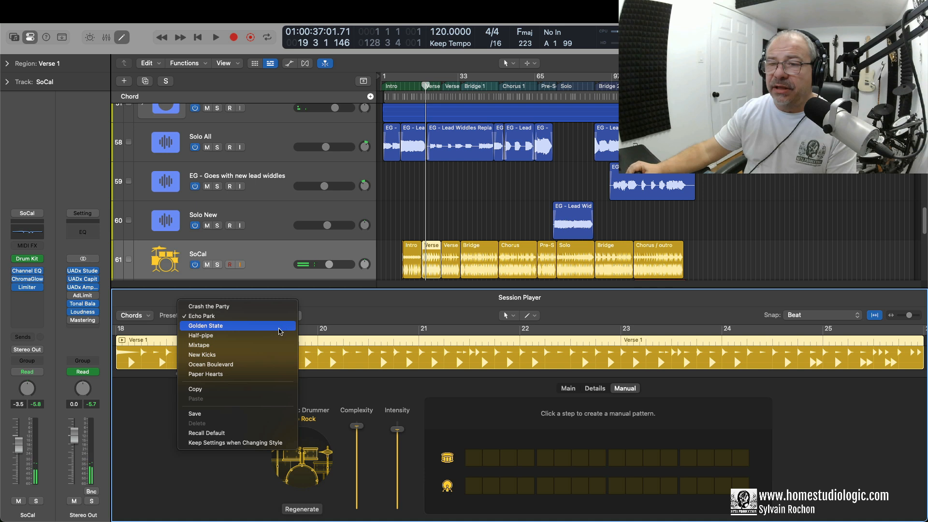
{"action": "left_click", "coordinate": [278, 334]}
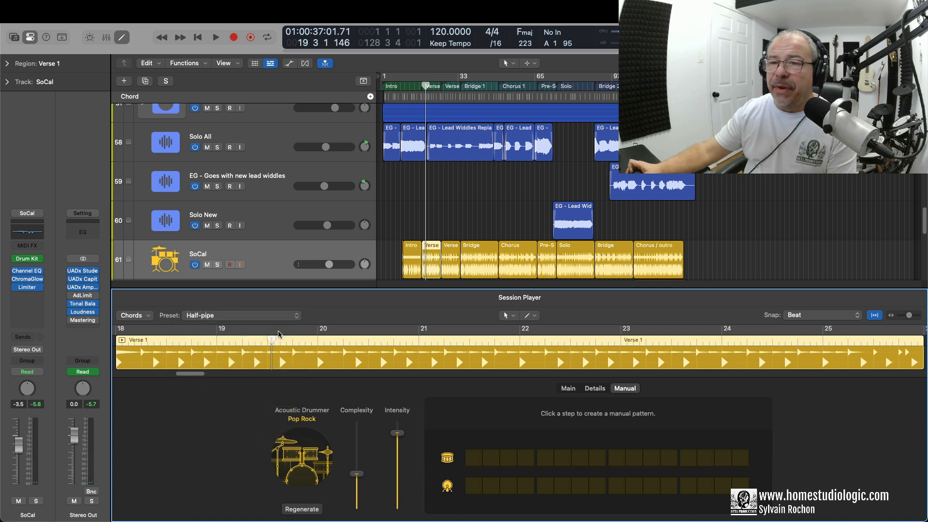
{"action": "key", "text": "space"}
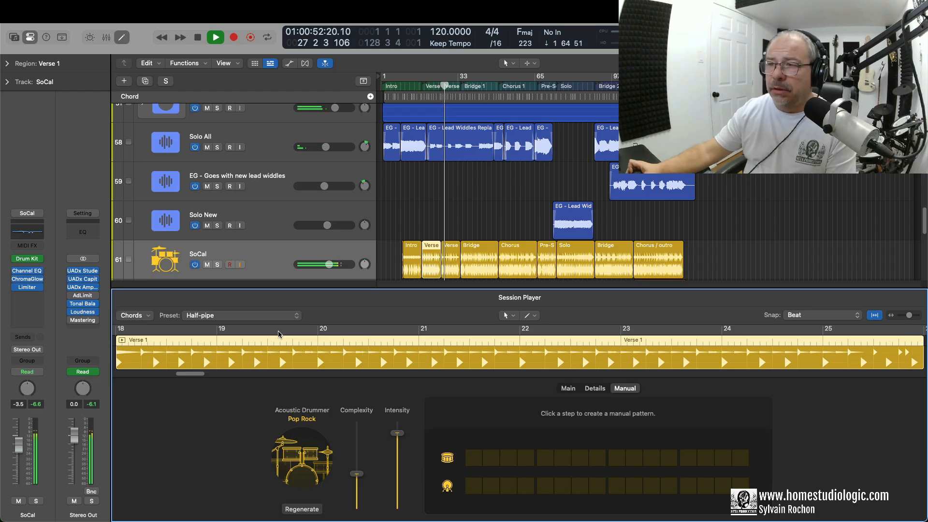
Open the short Intro drum fill region before bar 10 in the Session Player editor and audition the song's drum entrance
{"action": "key", "text": "space"}
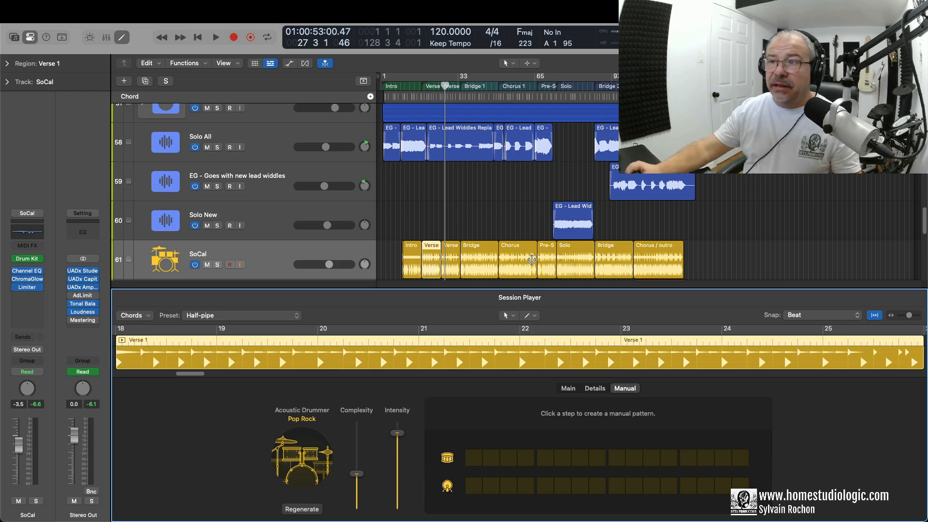
{"action": "scroll", "coordinate": [413, 252], "scroll_direction": "up", "scroll_amount": 10}
{"action": "scroll", "coordinate": [413, 251], "scroll_direction": "up", "scroll_amount": 10}
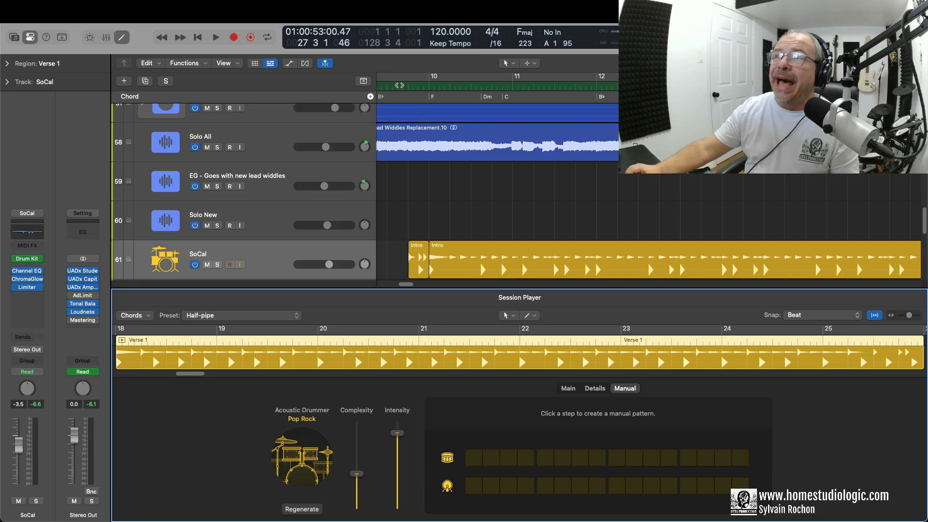
{"action": "left_click", "coordinate": [418, 250]}
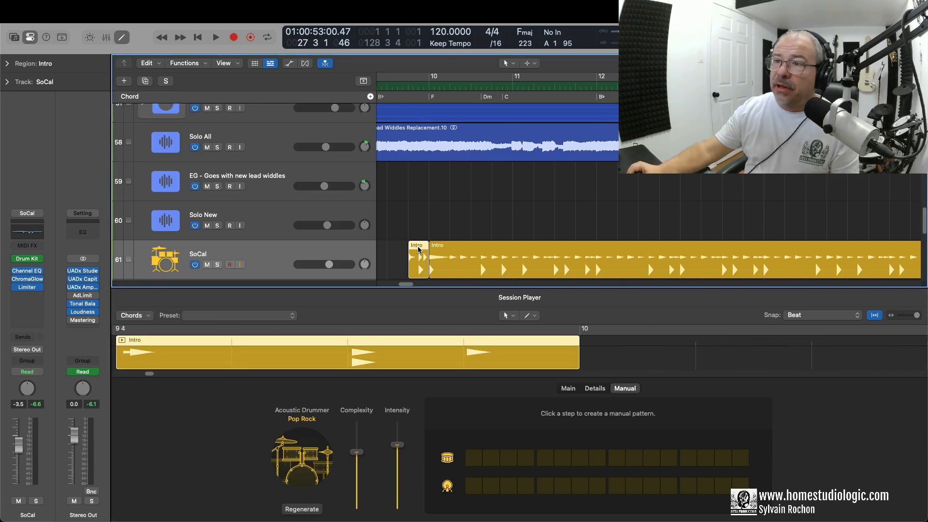
{"action": "left_click", "coordinate": [401, 86]}
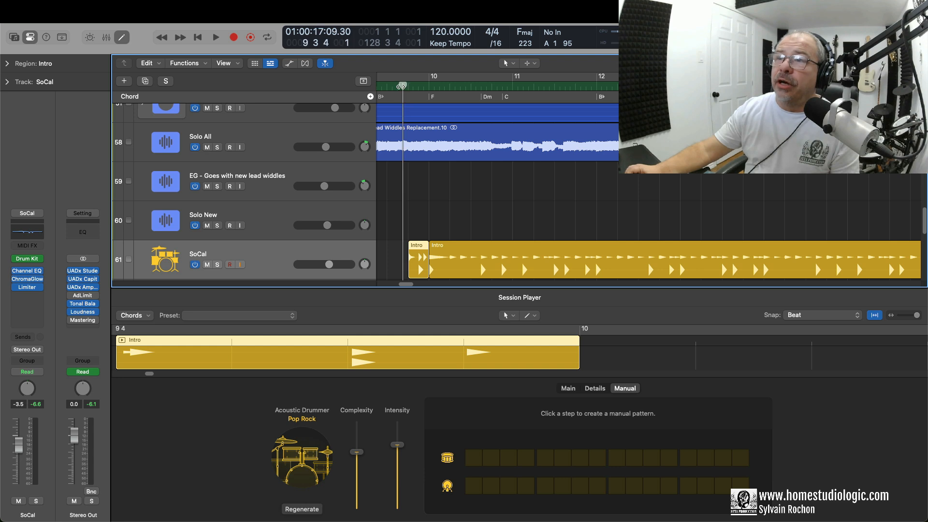
{"action": "key", "text": "space"}
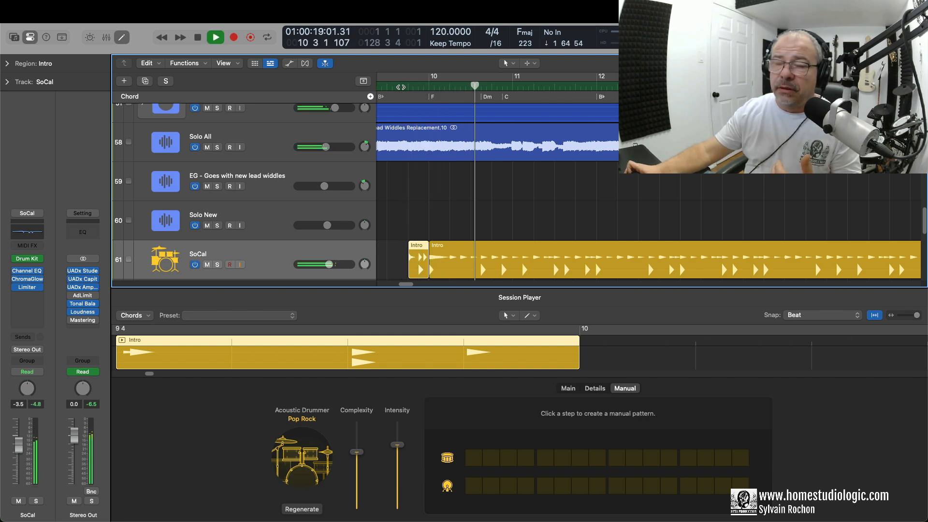
{"action": "key", "text": "space"}
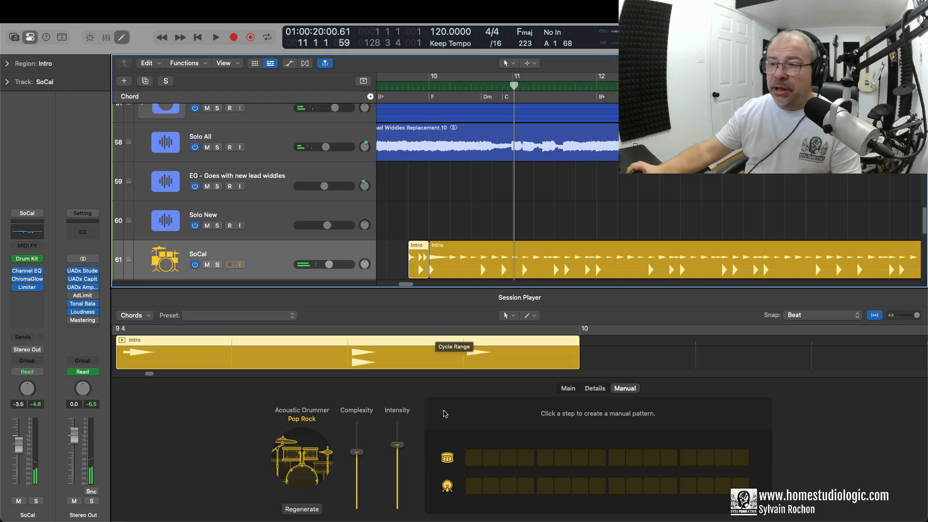
Try an intensity of 1% on the short Intro drum region, raise it back up, and view its kit pattern variations
{"action": "left_click", "coordinate": [568, 388]}
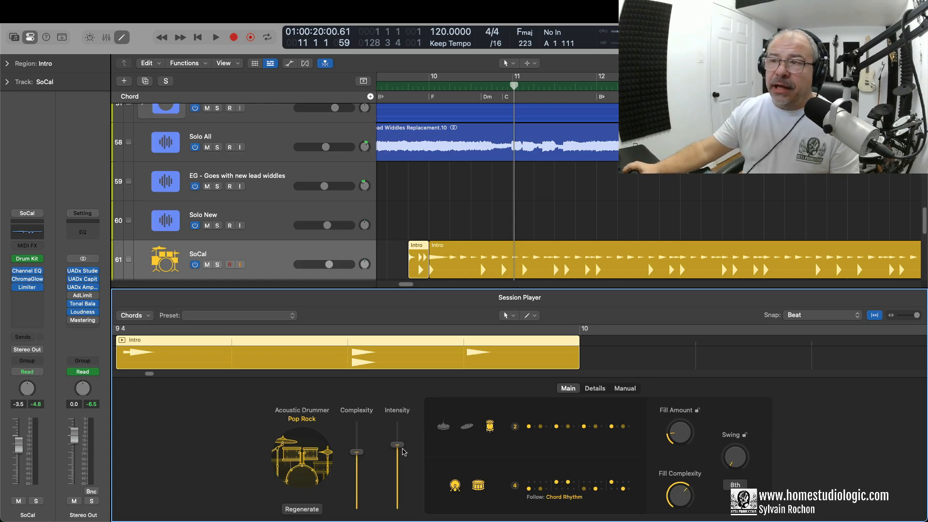
{"action": "left_click_drag", "start_coordinate": [402, 449], "coordinate": [404, 470]}
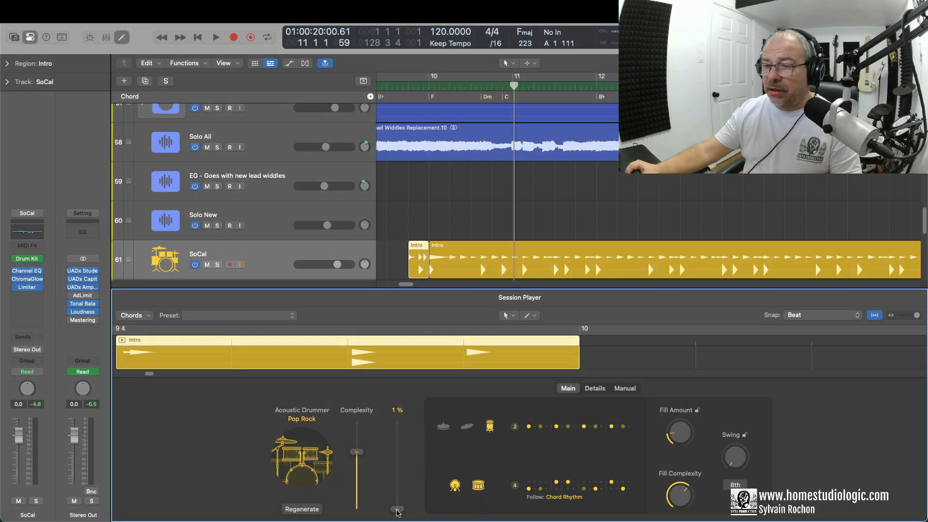
{"action": "left_click_drag", "start_coordinate": [397, 510], "coordinate": [396, 451]}
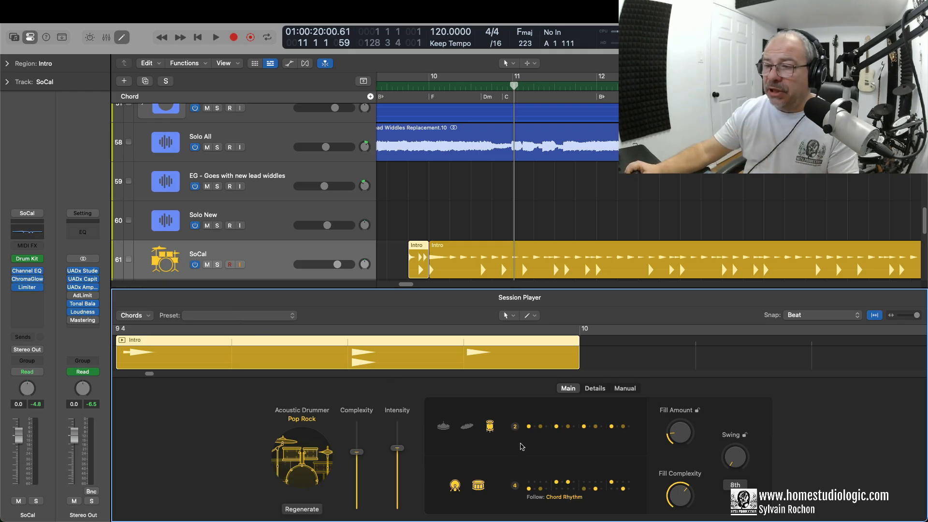
{"action": "left_click", "coordinate": [514, 427]}
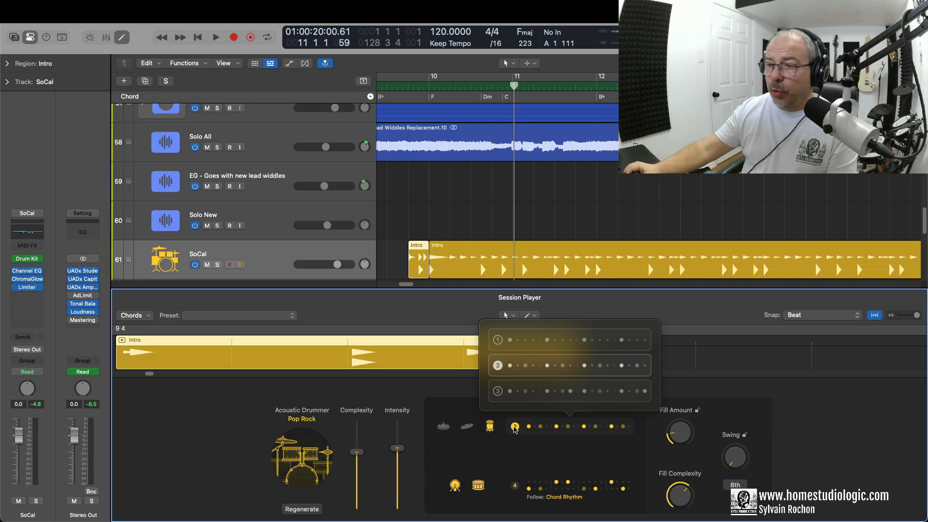
{"action": "left_click", "coordinate": [447, 390]}
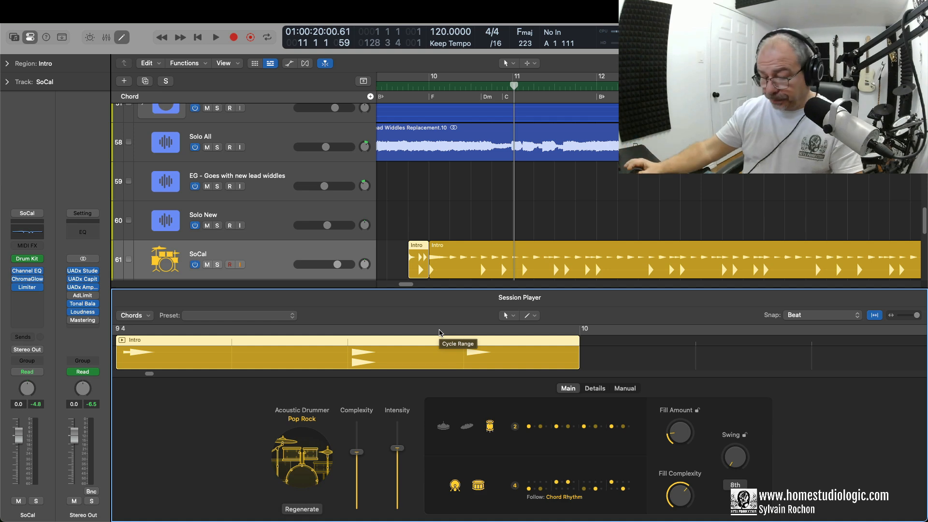
{"action": "key", "text": "e"}
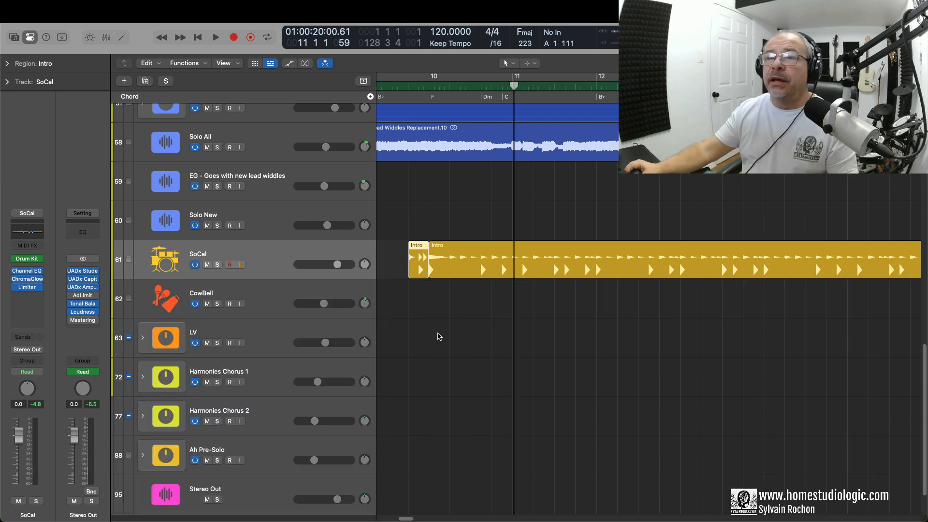
Create one Session Player Bass Player track in the Pop Rock style below the SoCal drum track
{"action": "left_click", "coordinate": [198, 252]}
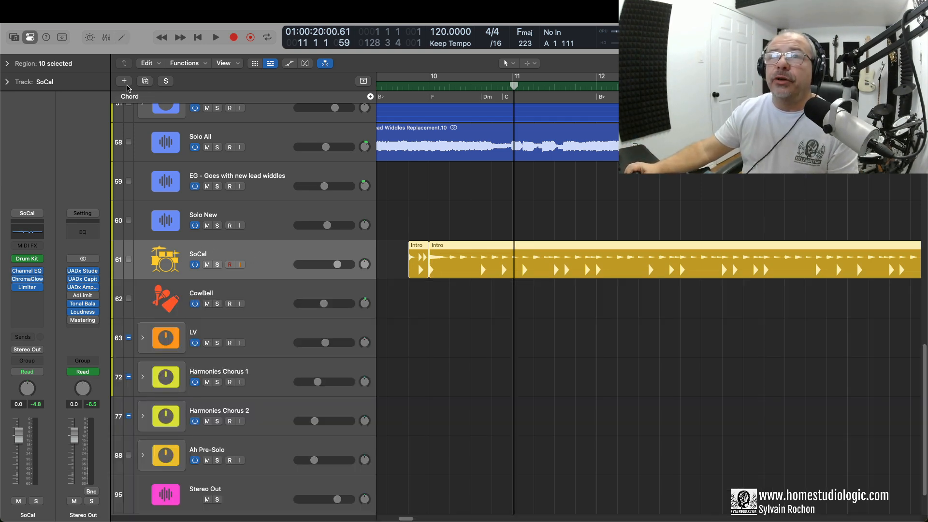
{"action": "left_click", "coordinate": [124, 81]}
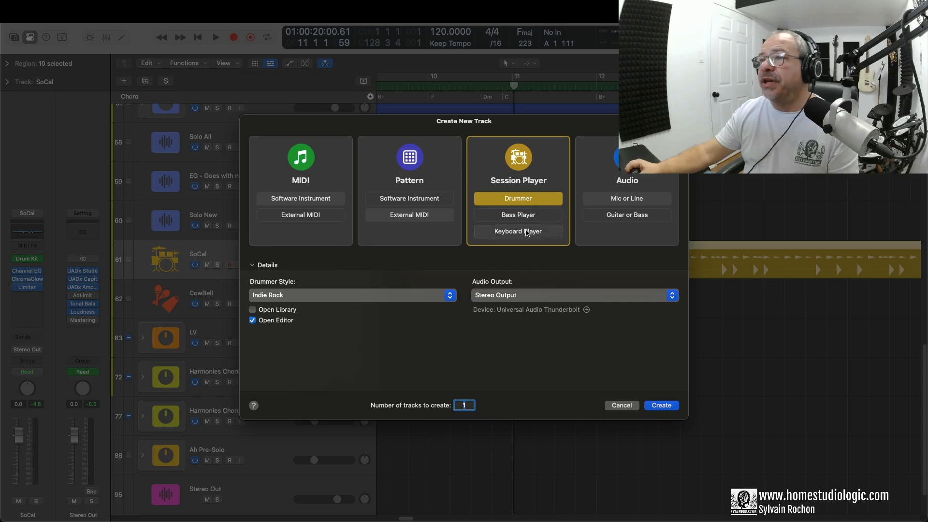
{"action": "left_click", "coordinate": [522, 220]}
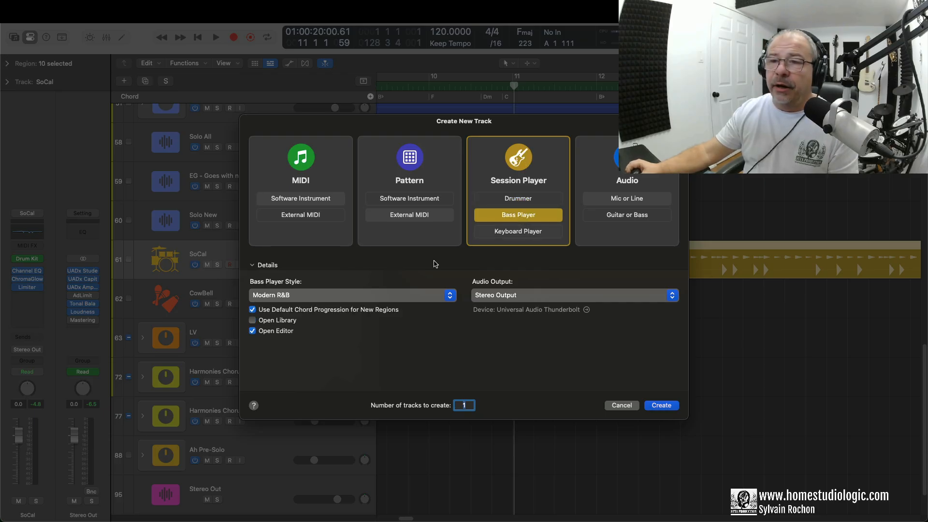
{"action": "left_click", "coordinate": [311, 295]}
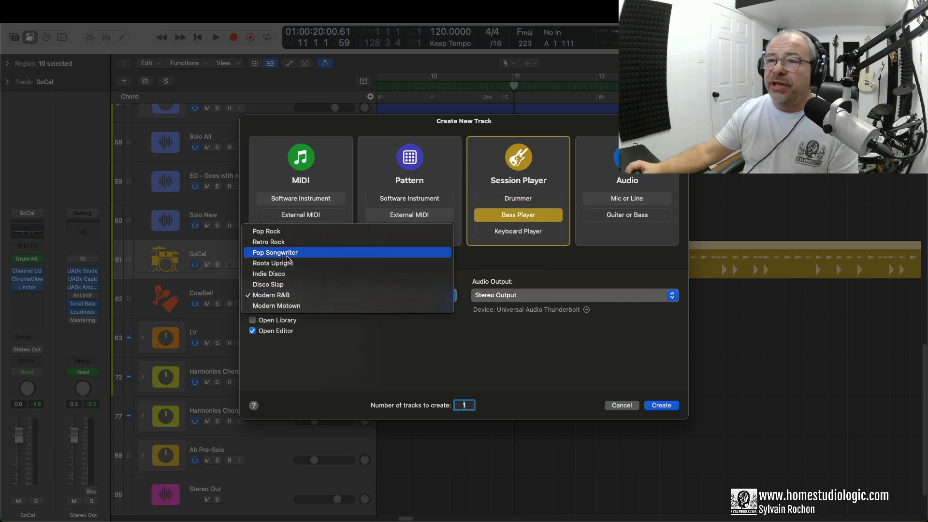
{"action": "left_click", "coordinate": [285, 233]}
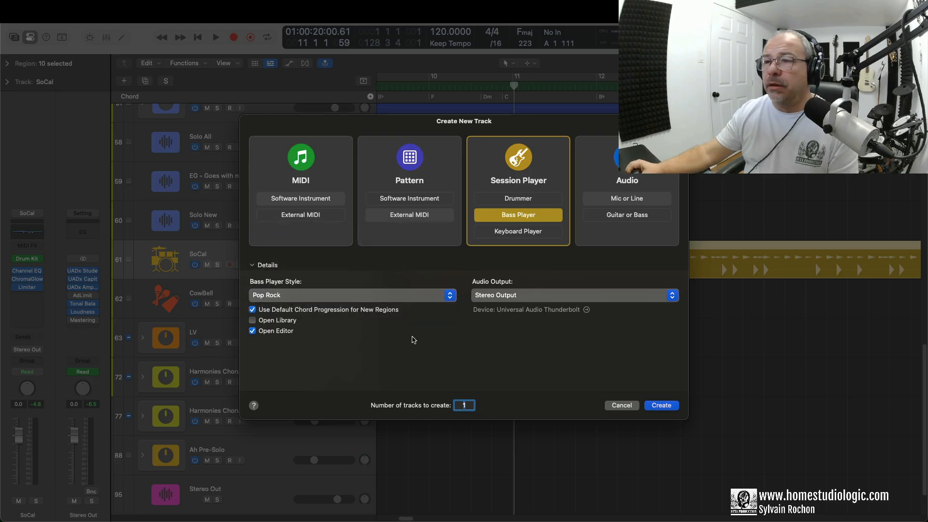
{"action": "left_click", "coordinate": [670, 408]}
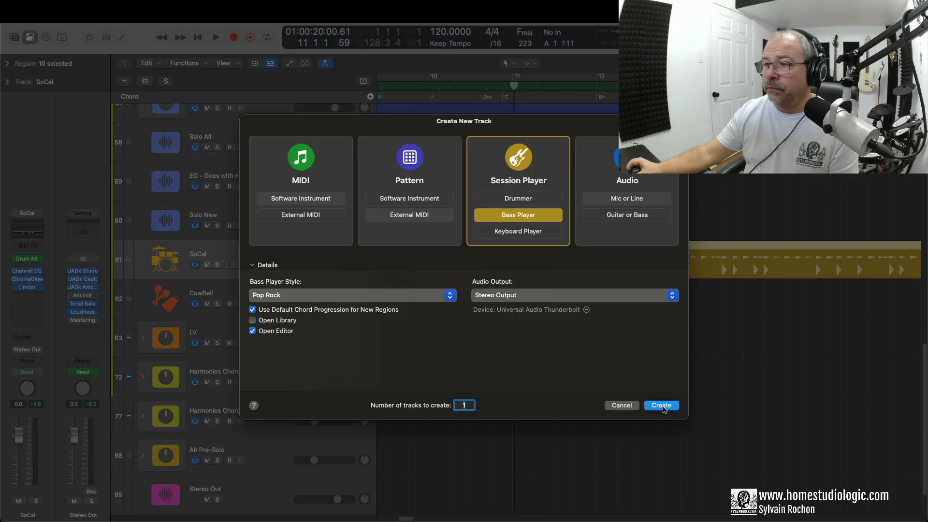
{"action": "left_click", "coordinate": [664, 408]}
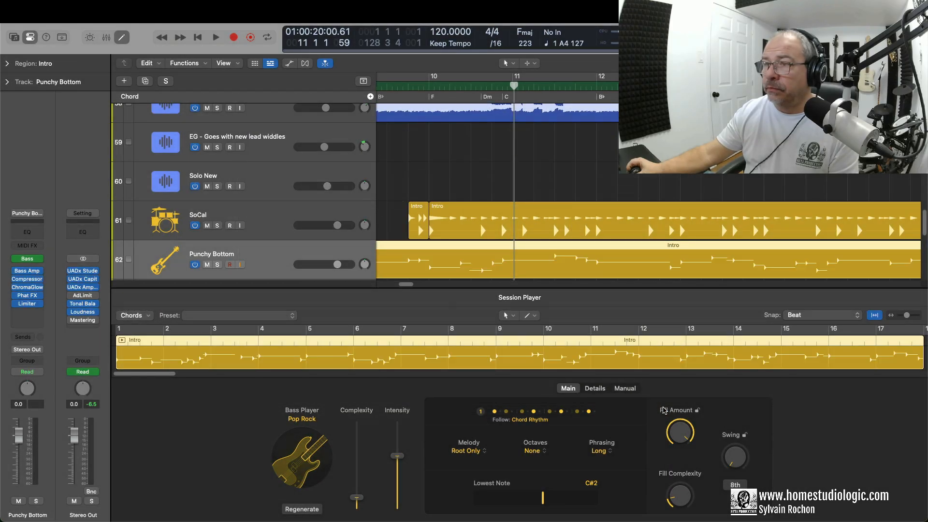
Trim the start of the bass Intro region to match the drum Intro region and split it at bar 10
{"action": "scroll", "coordinate": [420, 184], "scroll_direction": "down", "scroll_amount": 10}
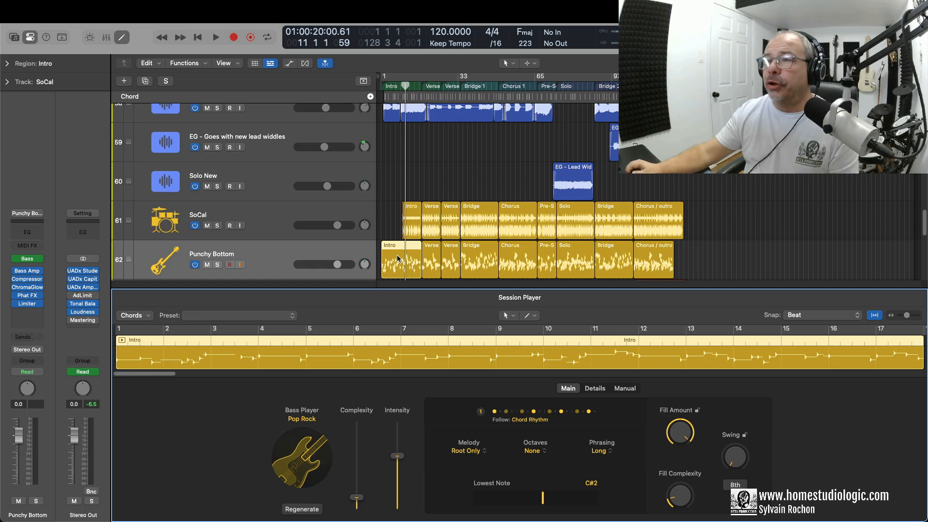
{"action": "scroll", "coordinate": [394, 263], "scroll_direction": "up", "scroll_amount": 10}
{"action": "scroll", "coordinate": [400, 256], "scroll_direction": "down", "scroll_amount": 10}
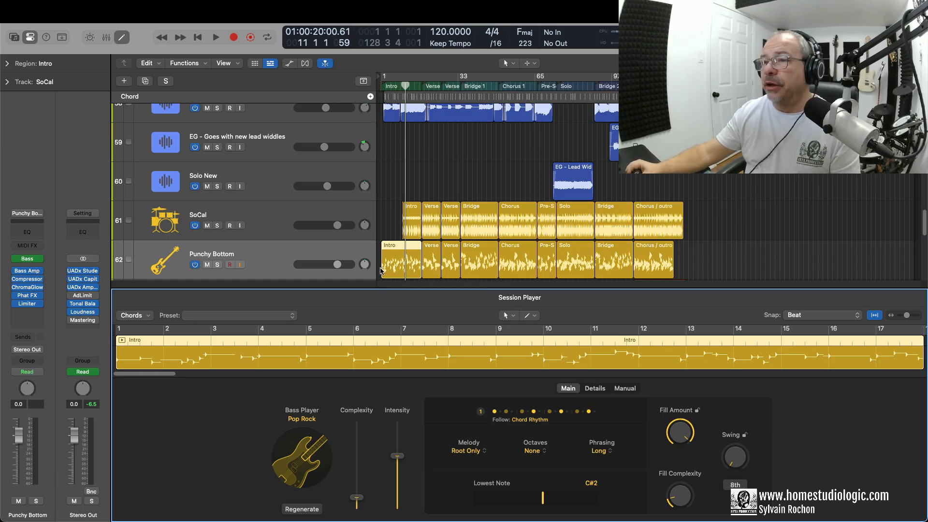
{"action": "left_click_drag", "start_coordinate": [378, 265], "coordinate": [401, 265]}
{"action": "scroll", "coordinate": [400, 264], "scroll_direction": "up", "scroll_amount": 10}
{"action": "scroll", "coordinate": [400, 264], "scroll_direction": "left", "scroll_amount": 5}
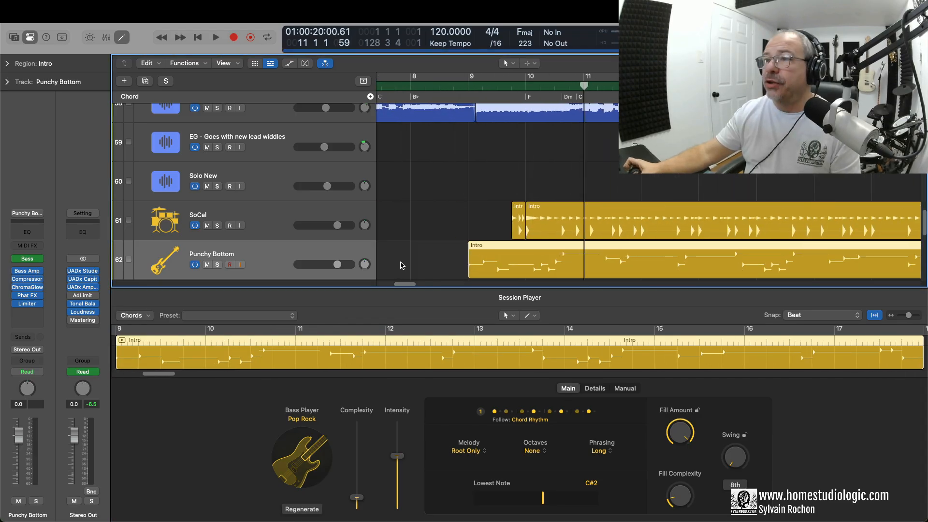
{"action": "left_click_drag", "start_coordinate": [469, 270], "coordinate": [510, 264]}
{"action": "key", "text": "space"}
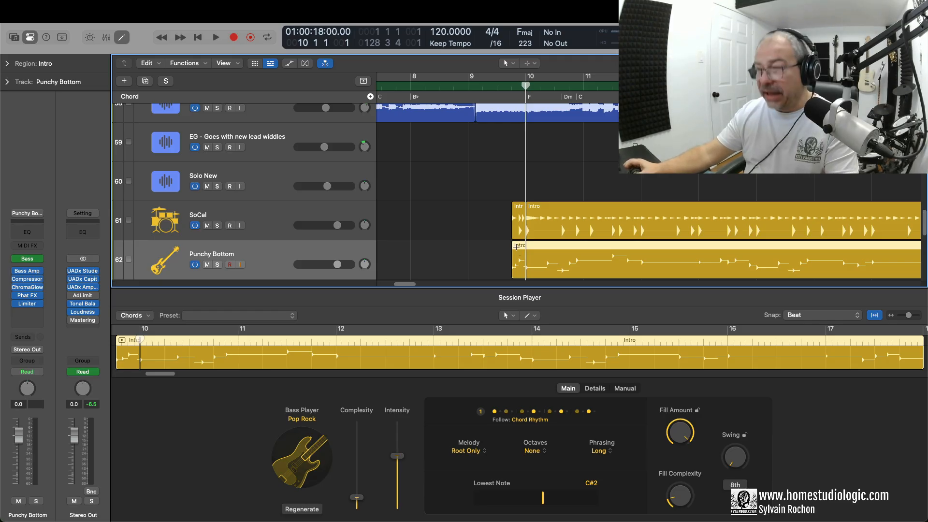
{"action": "key", "text": "super+t"}
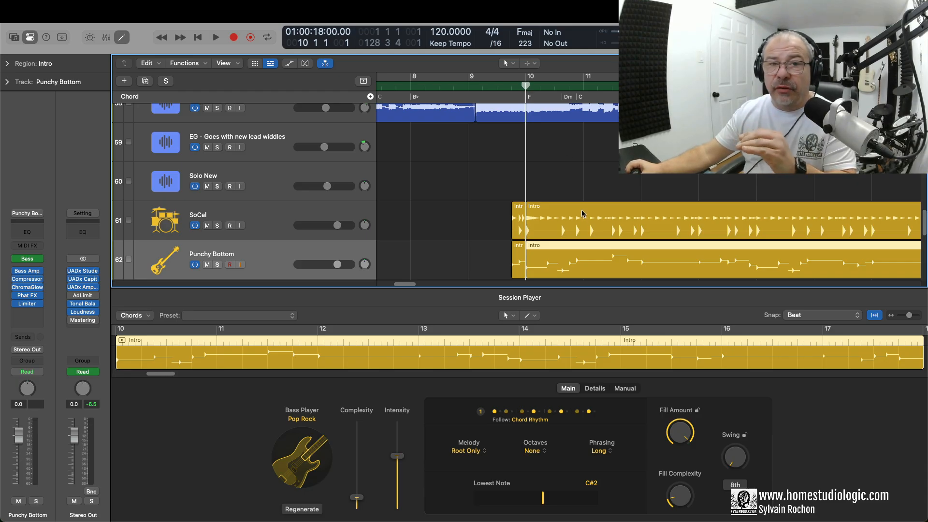
Set the bass Intro region from bar 10 to follow the rhythm of the SoCal track along with the chords
{"action": "left_click", "coordinate": [520, 421]}
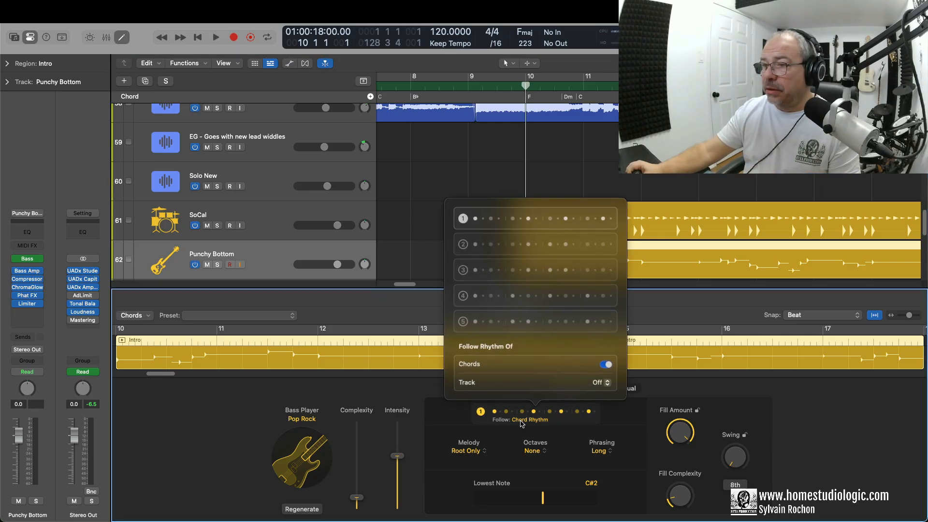
{"action": "left_click", "coordinate": [606, 383]}
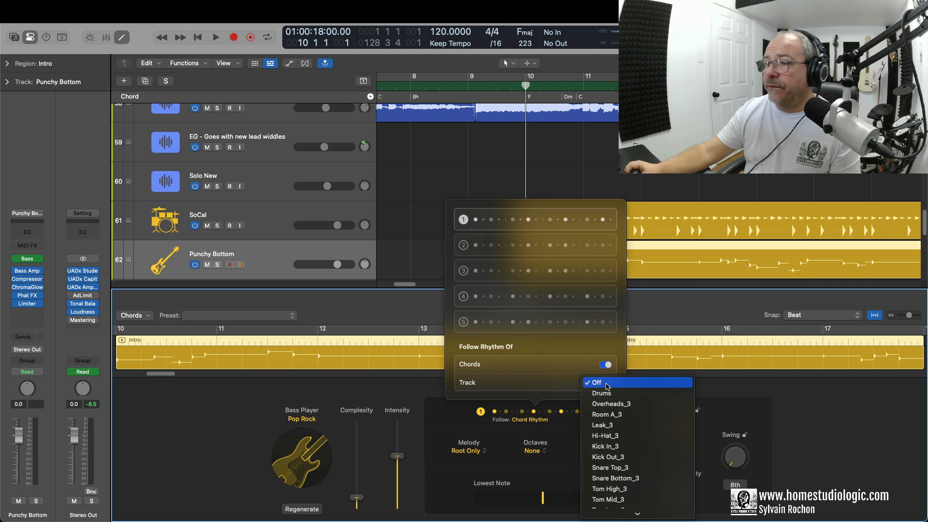
{"action": "scroll", "coordinate": [620, 438], "scroll_direction": "down", "scroll_amount": 15}
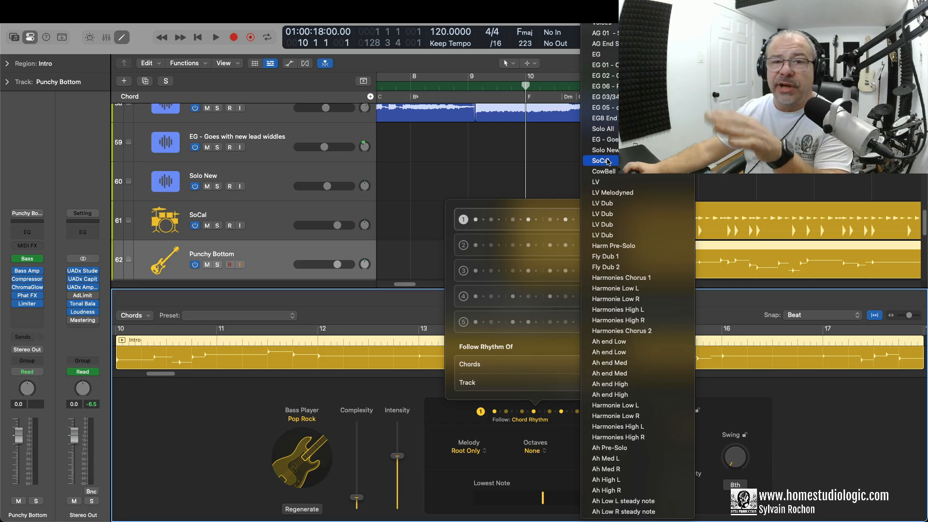
{"action": "left_click", "coordinate": [608, 162]}
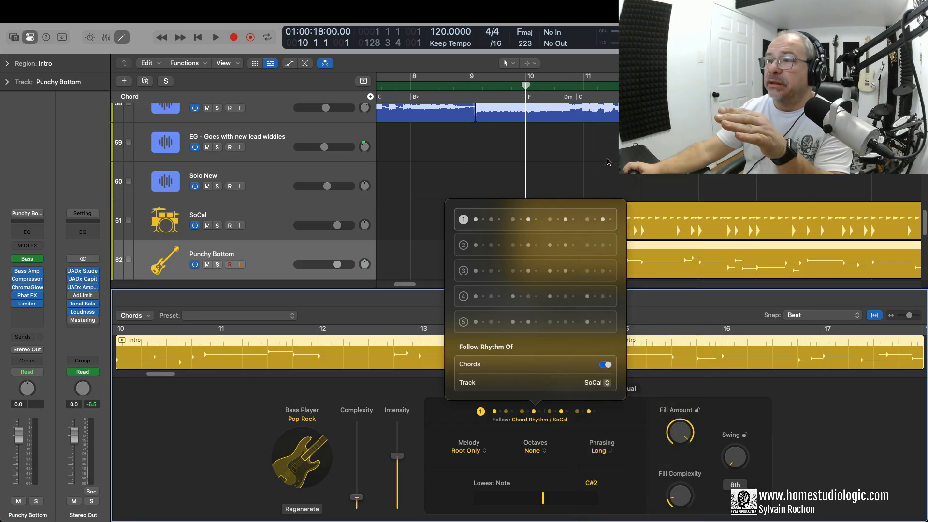
{"action": "left_click", "coordinate": [264, 258]}
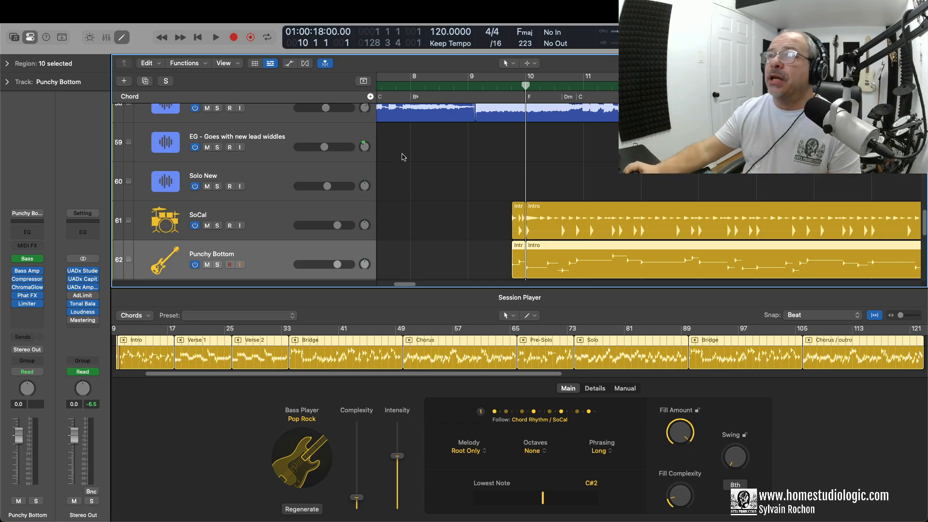
Play the song from just before bar 10 into Verse 1 to audition the bass with the drums
{"action": "left_click", "coordinate": [503, 86]}
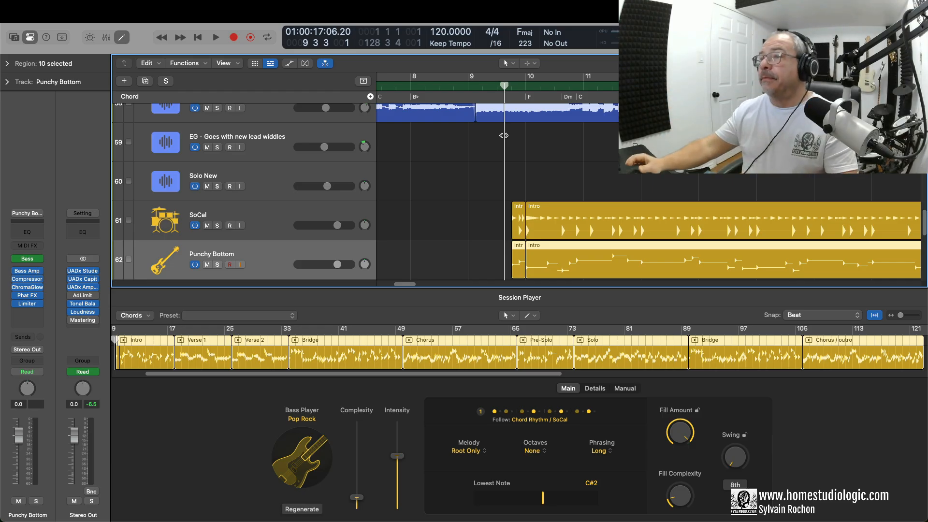
{"action": "key", "text": "space"}
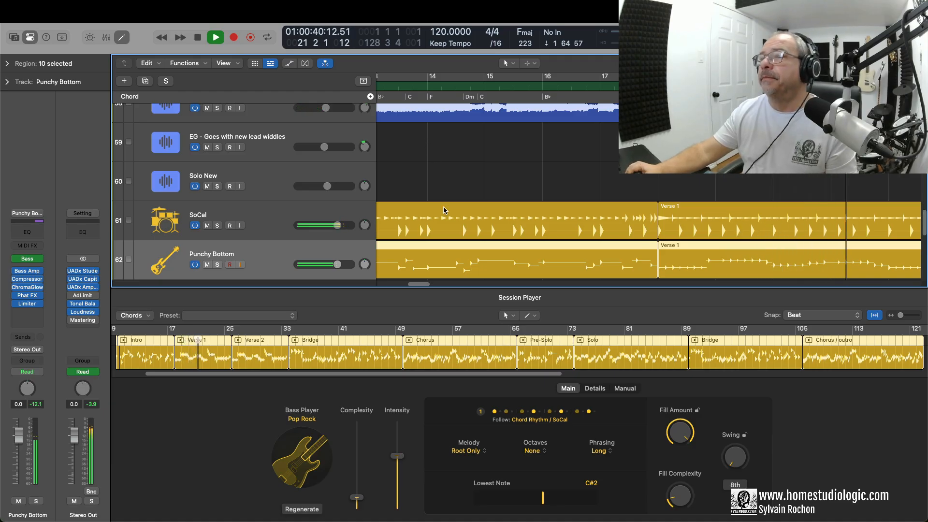
{"action": "scroll", "coordinate": [442, 208], "scroll_direction": "down", "scroll_amount": 5}
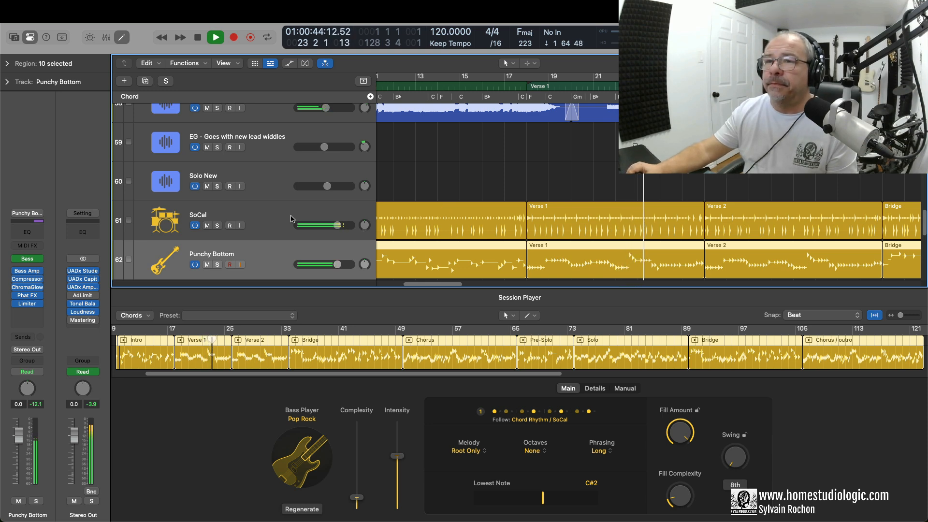
Lower the SoCal drum and Punchy Bottom bass track volumes to -3.0 dB and audition the mix into the Bridge
{"action": "left_click", "coordinate": [319, 233]}
{"action": "left_click_drag", "start_coordinate": [332, 230], "coordinate": [326, 230]}
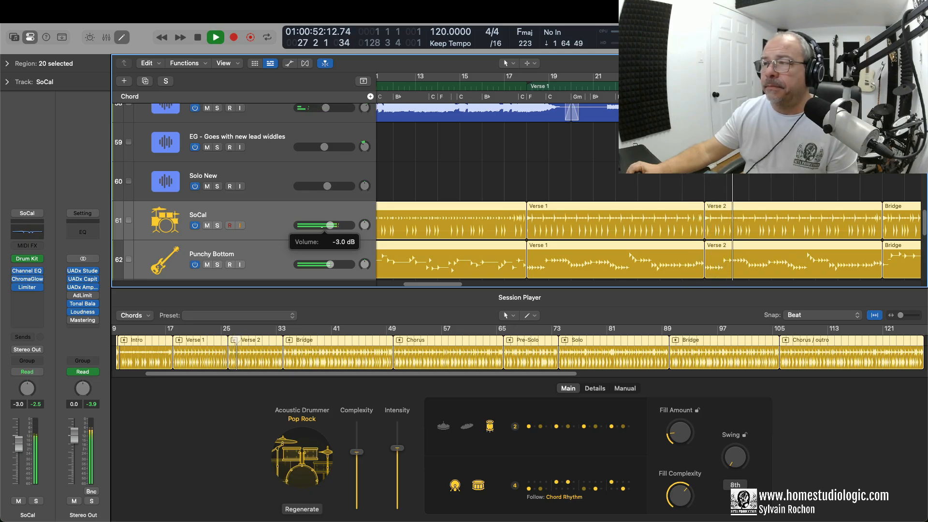
{"action": "left_click", "coordinate": [294, 251]}
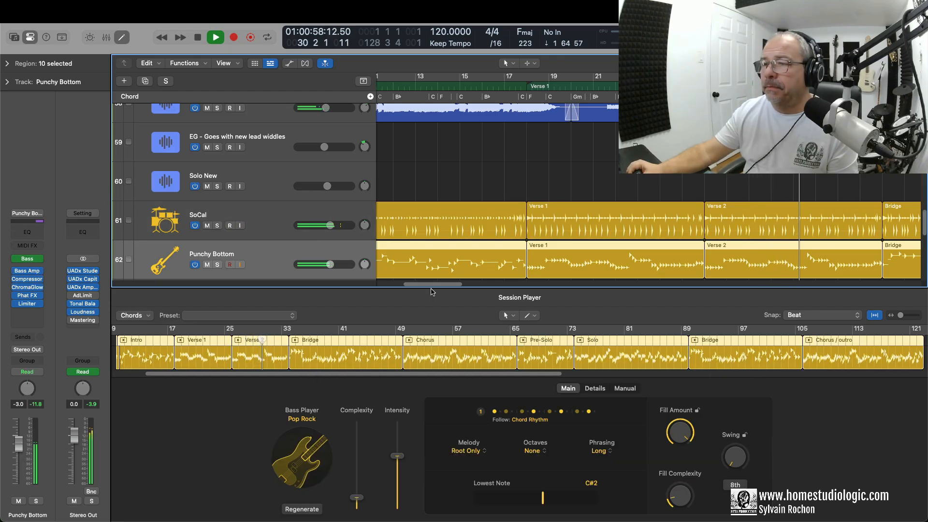
{"action": "scroll", "coordinate": [500, 253], "scroll_direction": "down", "scroll_amount": 3}
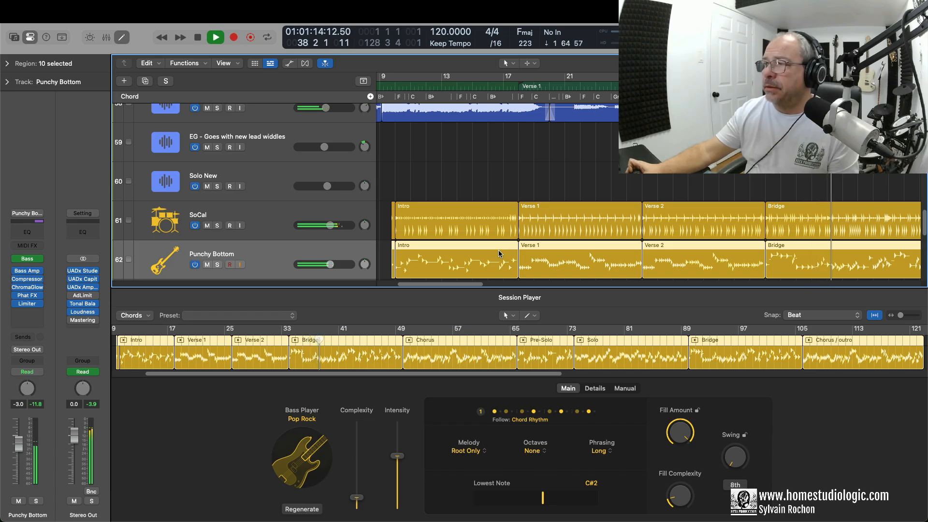
Try the Mixtape preset on the SoCal drum Bridge region and audition it from bar 33
{"action": "key", "text": "space"}
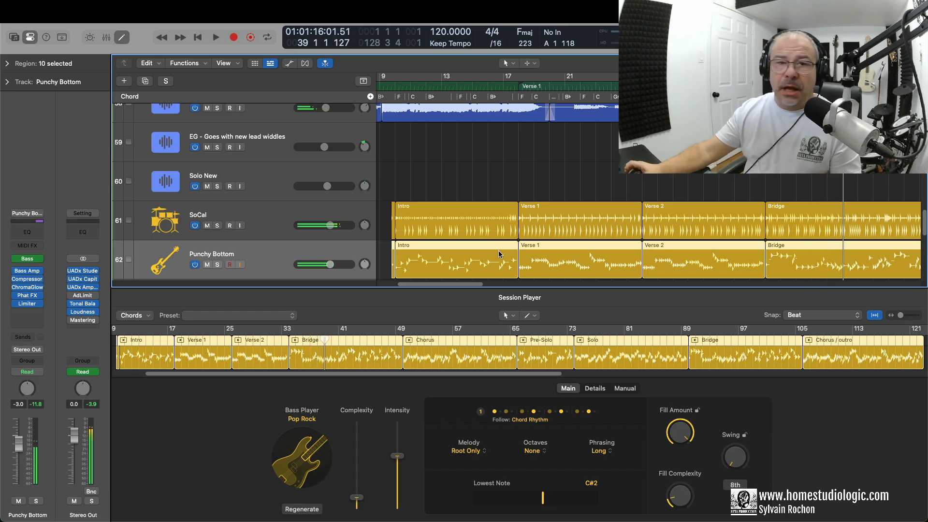
{"action": "left_click", "coordinate": [831, 211]}
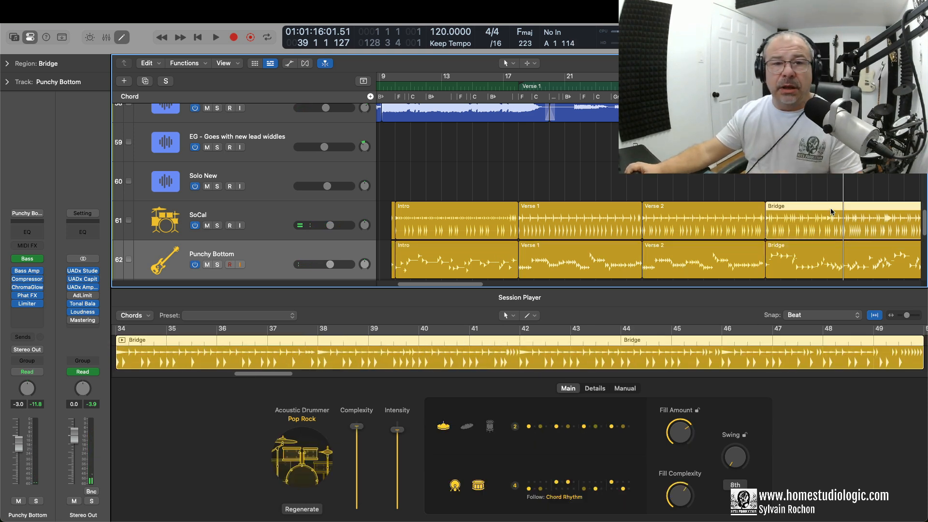
{"action": "left_click", "coordinate": [234, 215]}
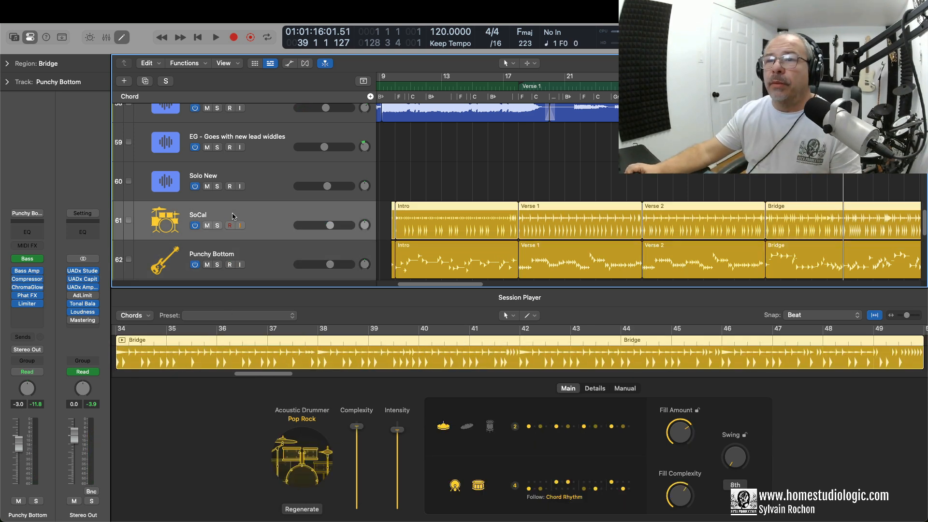
{"action": "left_click", "coordinate": [778, 186]}
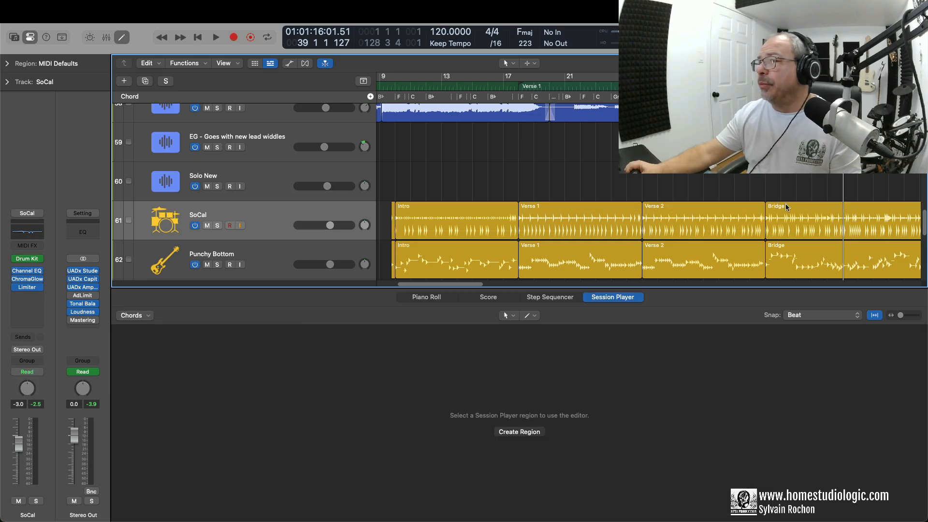
{"action": "left_click", "coordinate": [785, 204]}
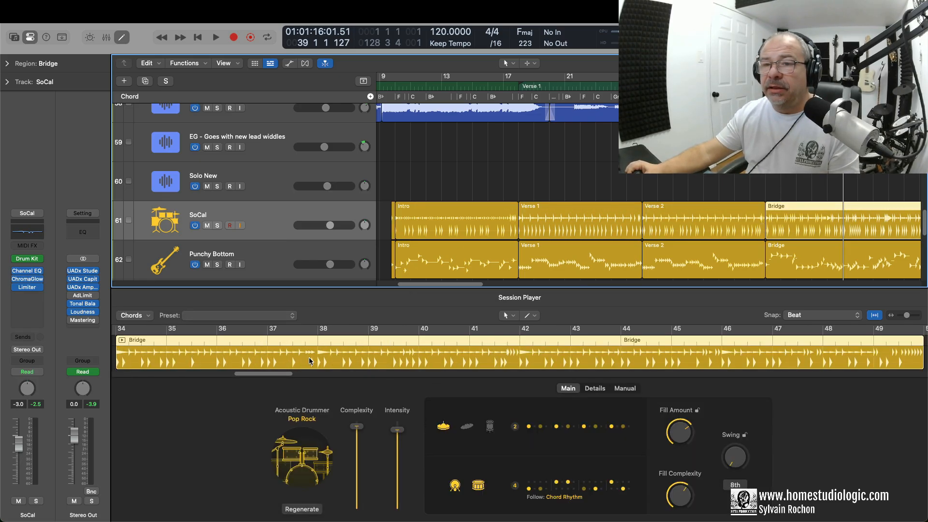
{"action": "left_click", "coordinate": [292, 315]}
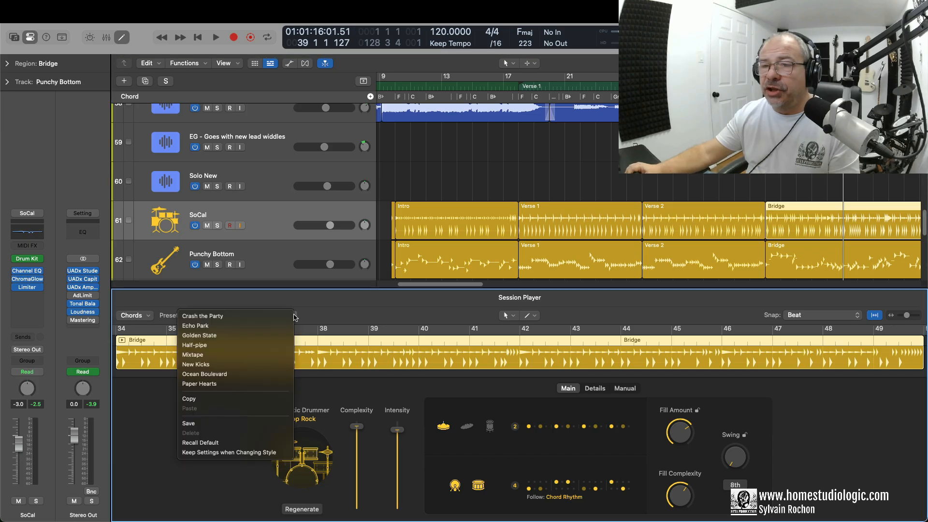
{"action": "left_click", "coordinate": [230, 356]}
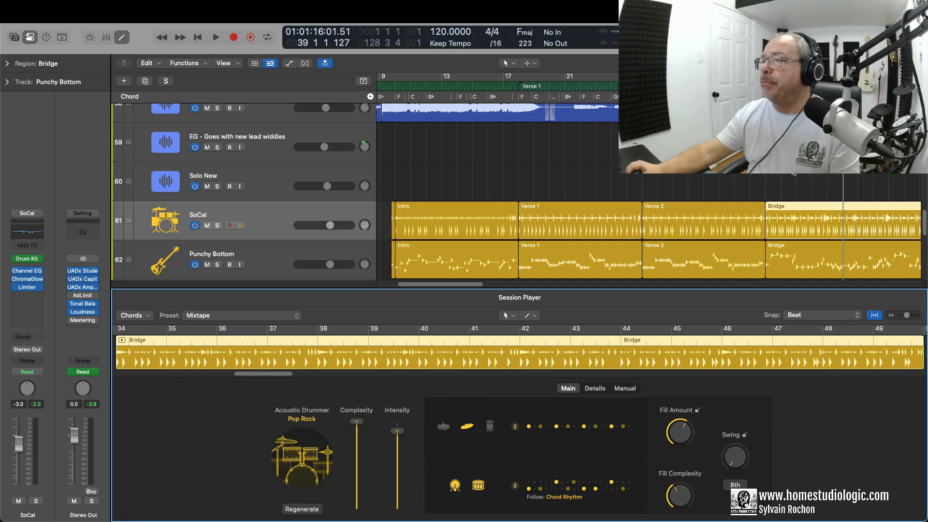
{"action": "left_click", "coordinate": [753, 78]}
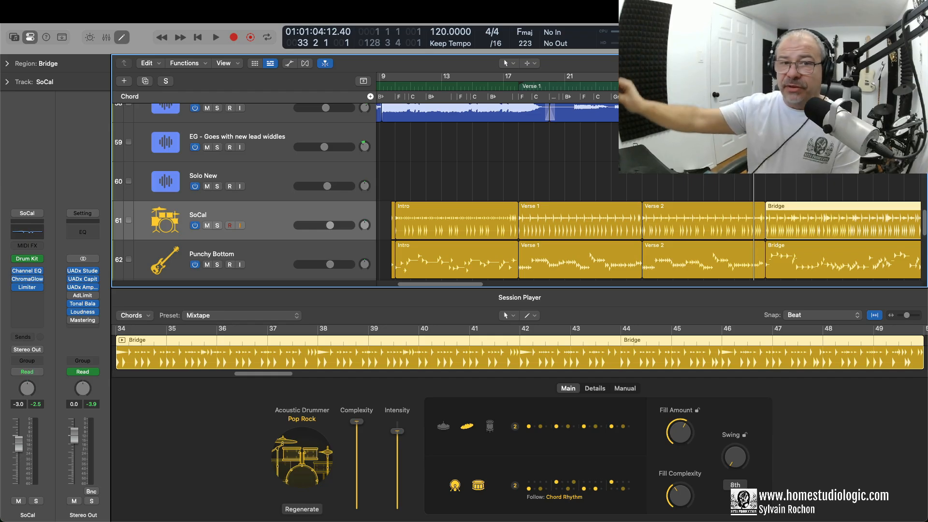
{"action": "key", "text": "space"}
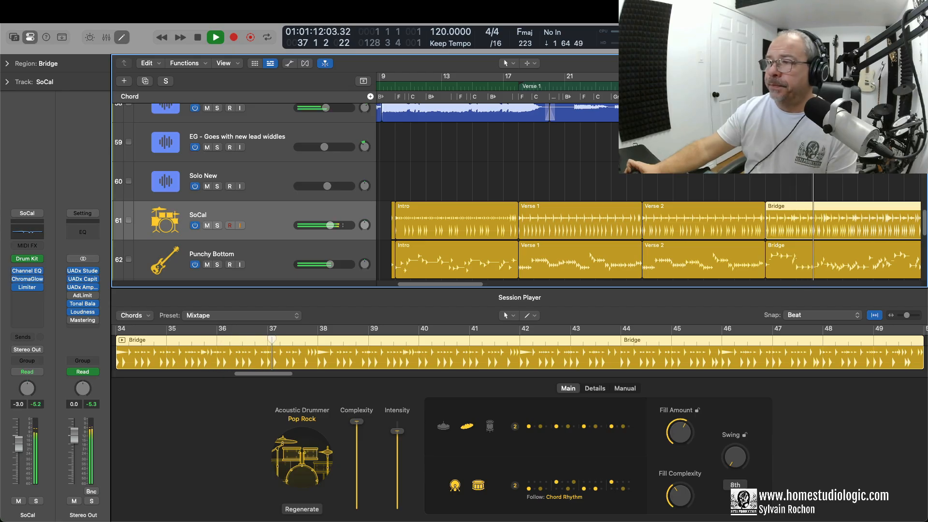
{"action": "key", "text": "space"}
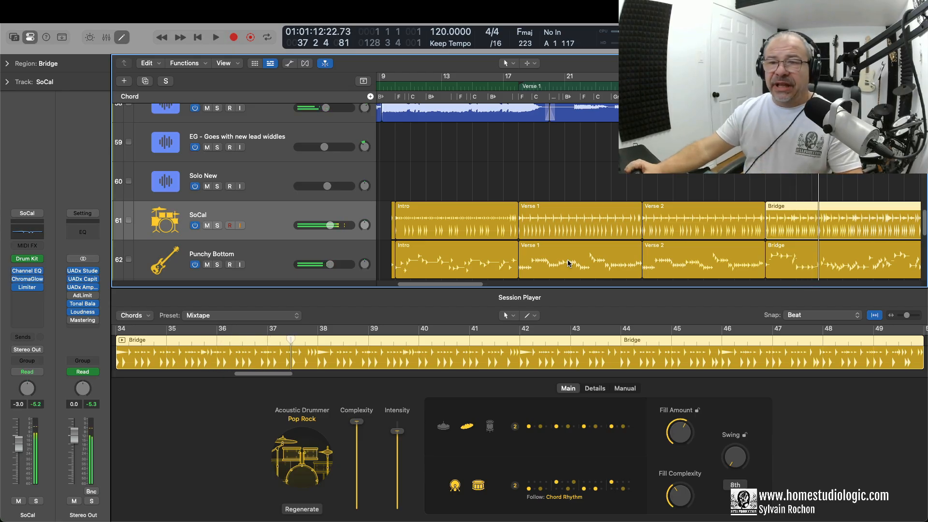
Apply the New Kicks preset to the SoCal drum Bridge region and audition the start of the Bridge
{"action": "left_click", "coordinate": [296, 315]}
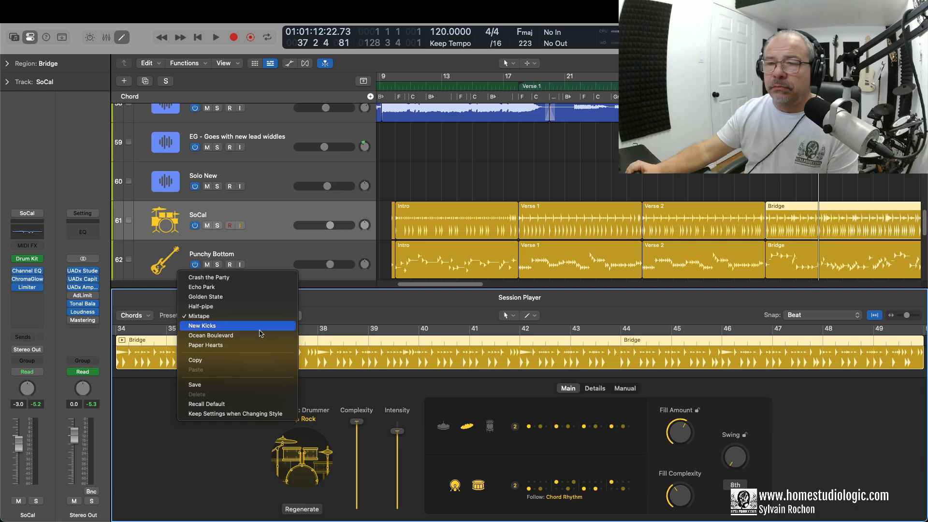
{"action": "left_click", "coordinate": [259, 326]}
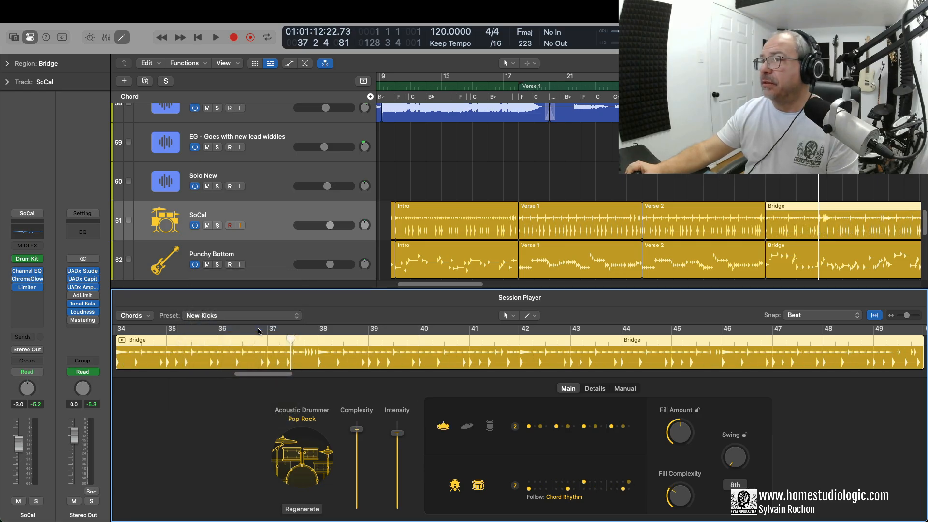
{"action": "key", "text": "space"}
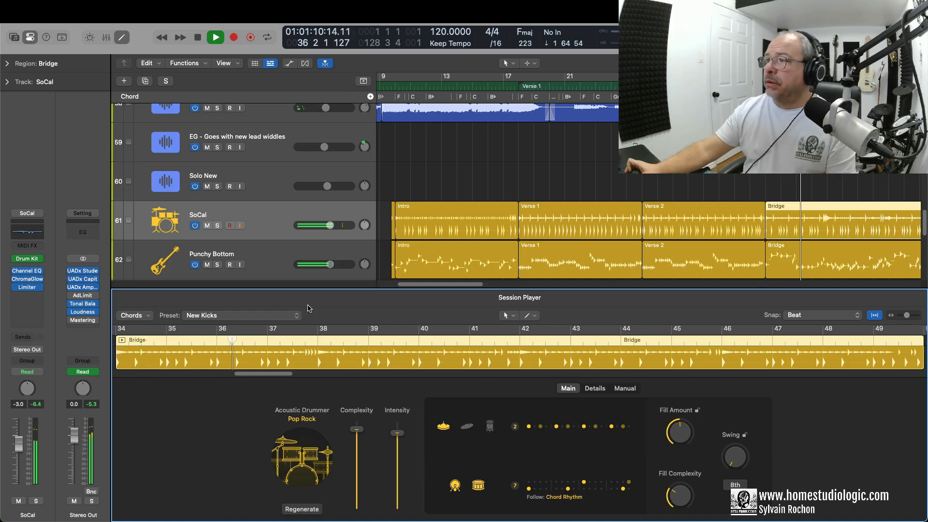
{"action": "key", "text": "space"}
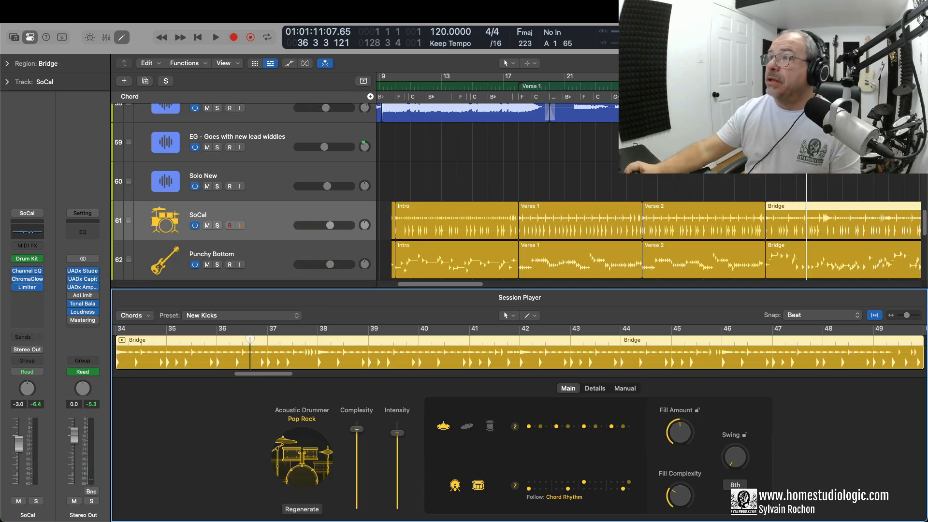
Regenerate the Punchy Bottom bass Bridge region and play from bar 33 through the Bridge into the Chorus
{"action": "left_click", "coordinate": [750, 78]}
{"action": "left_click", "coordinate": [793, 256]}
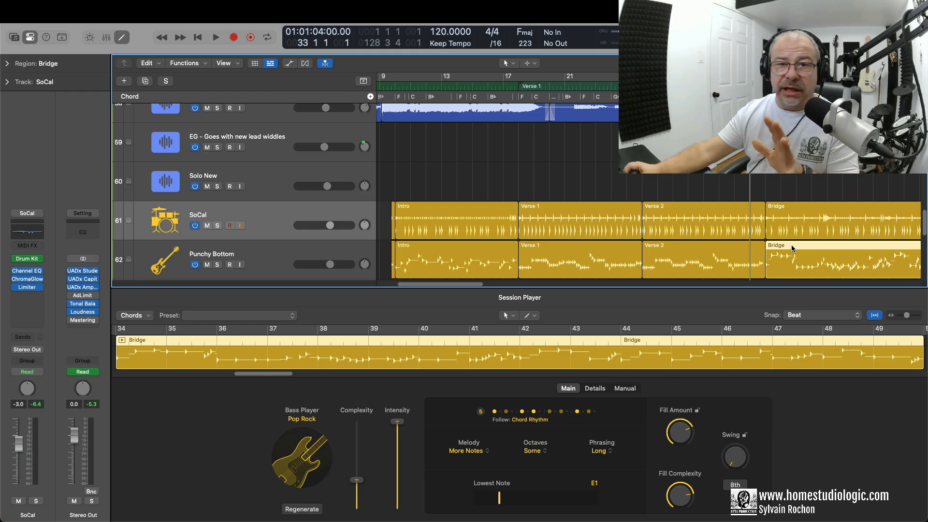
{"action": "left_click", "coordinate": [306, 510]}
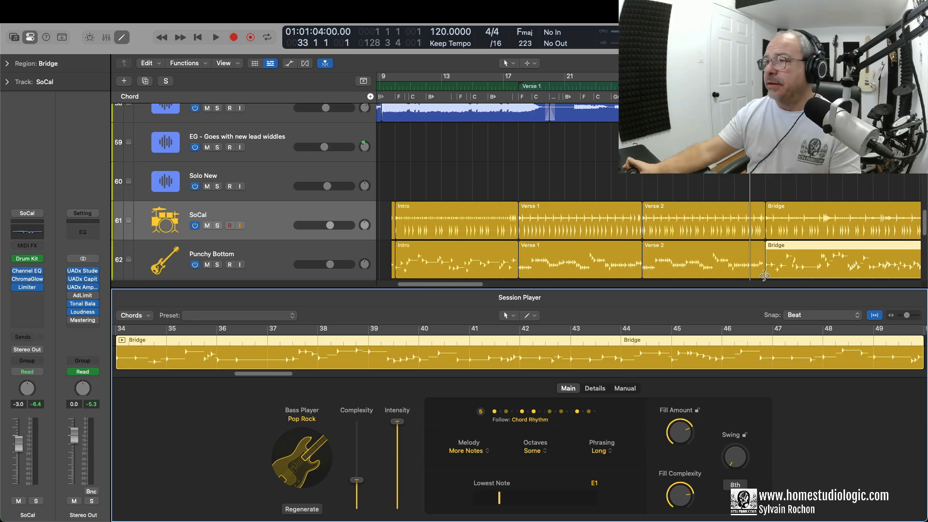
{"action": "key", "text": "space"}
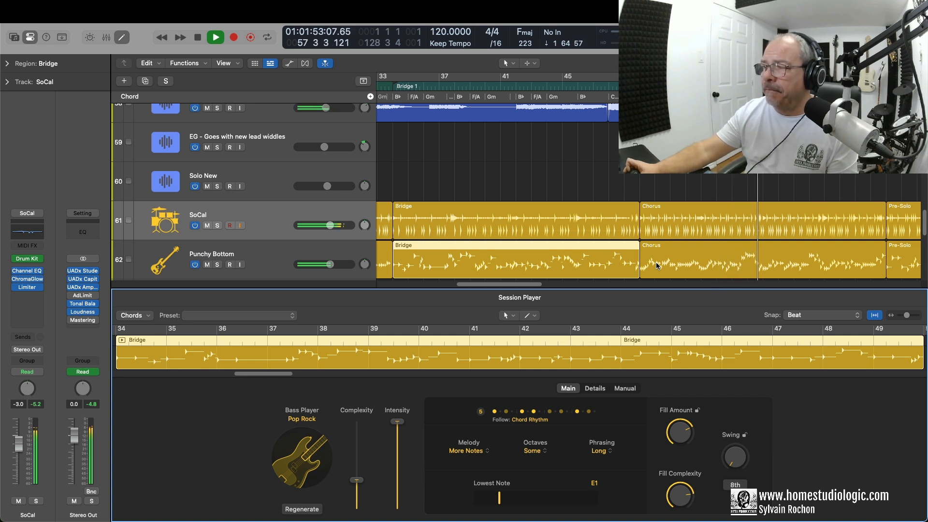
{"action": "key", "text": "space"}
Reduce the complexity and fill amount of the Punchy Bottom bass Chorus region and audition it from just before bar 50
{"action": "left_click", "coordinate": [671, 246]}
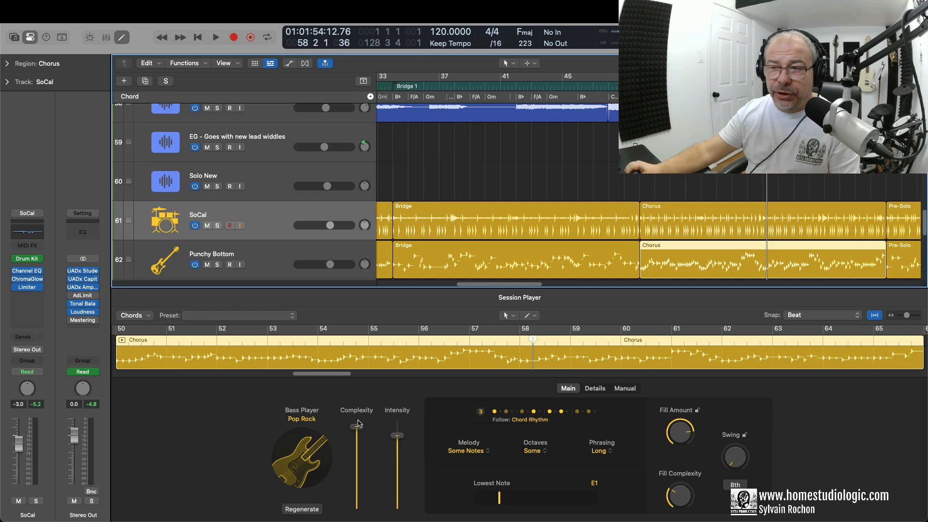
{"action": "left_click_drag", "start_coordinate": [357, 431], "coordinate": [357, 460]}
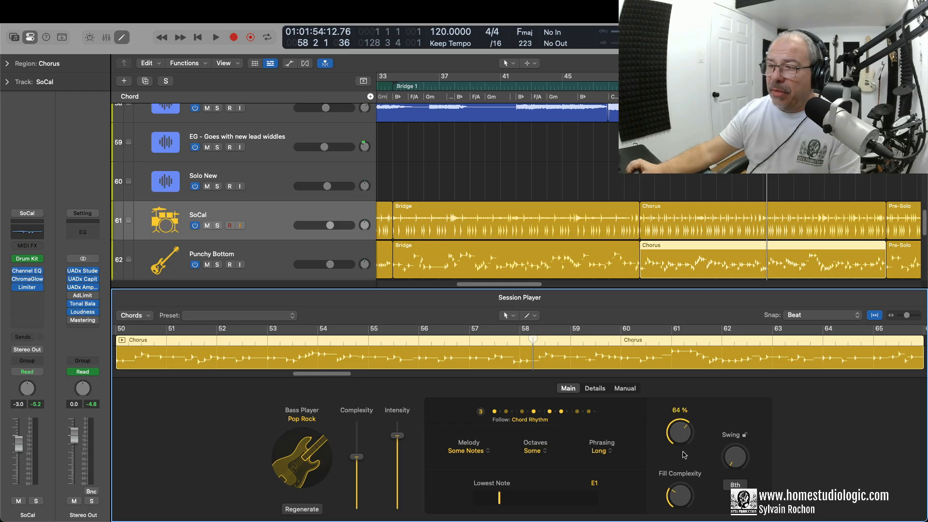
{"action": "left_click_drag", "start_coordinate": [691, 494], "coordinate": [695, 502]}
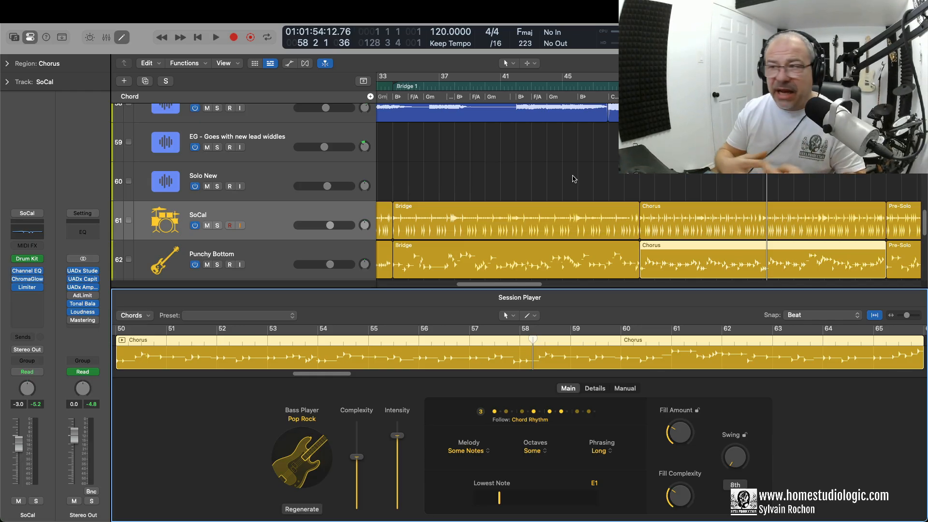
{"action": "left_click", "coordinate": [635, 77]}
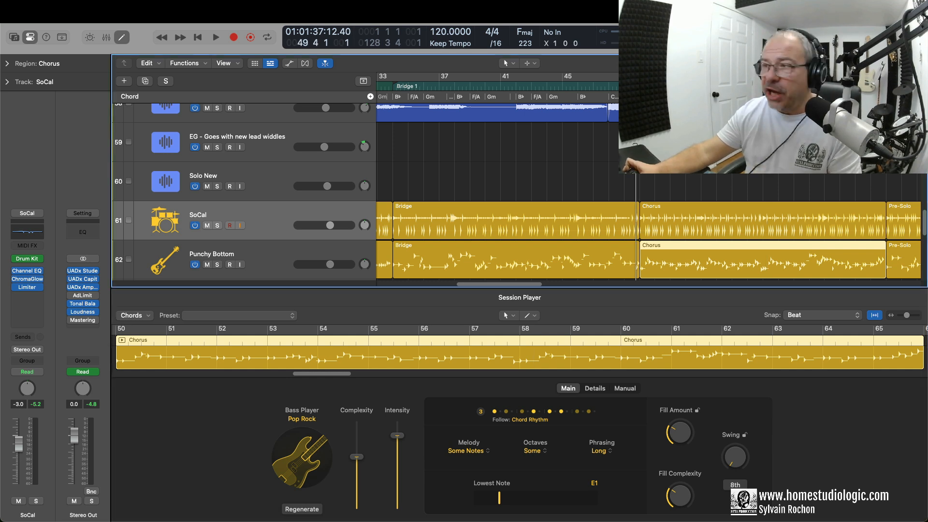
{"action": "key", "text": "space"}
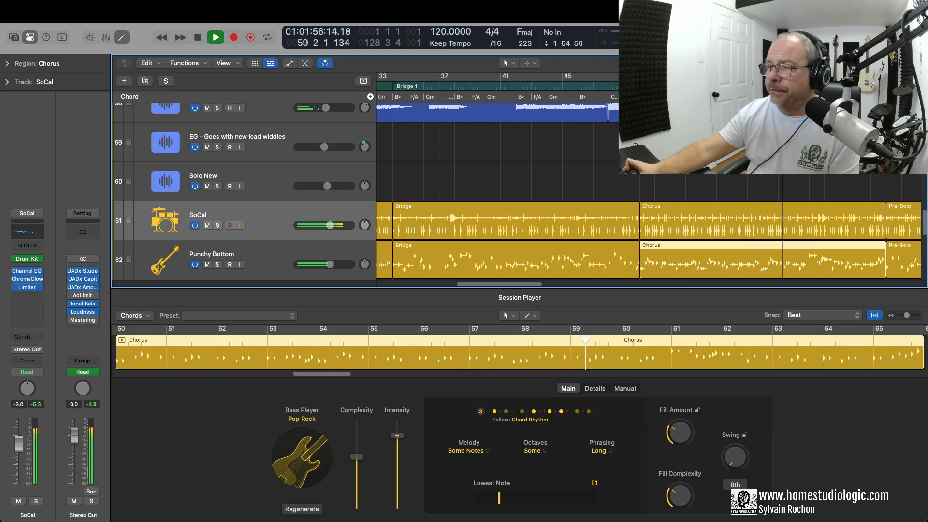
{"action": "key", "text": "space"}
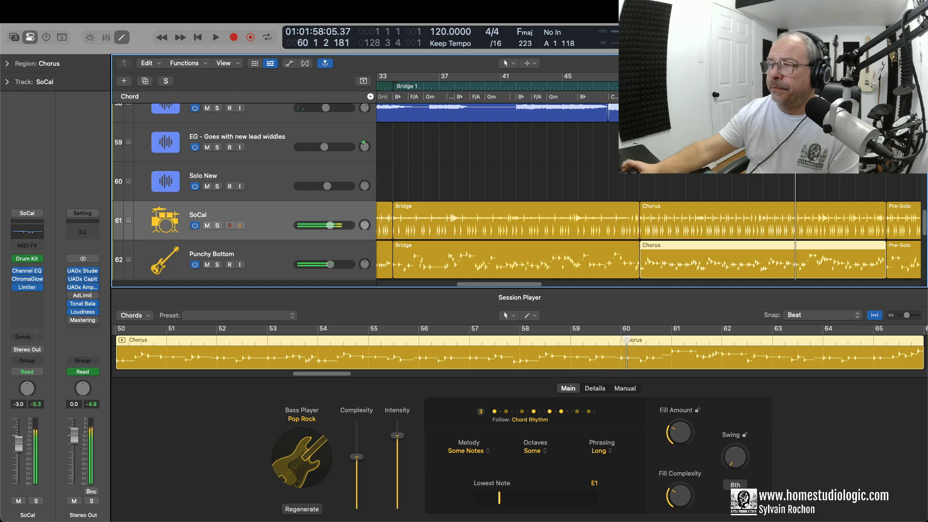
Try the Ocean Boulevard preset on the SoCal drum Chorus region and audition the start of the Chorus
{"action": "left_click", "coordinate": [714, 212]}
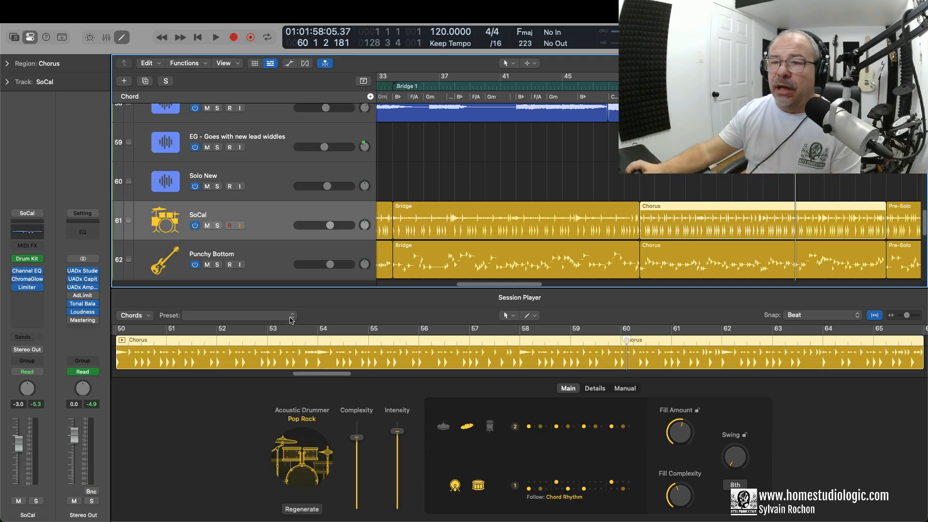
{"action": "left_click", "coordinate": [290, 318]}
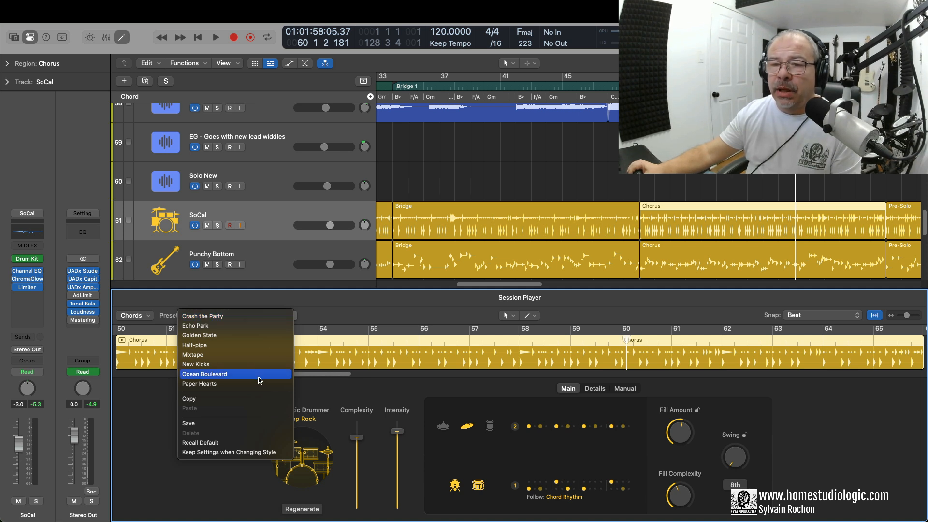
{"action": "left_click", "coordinate": [259, 376]}
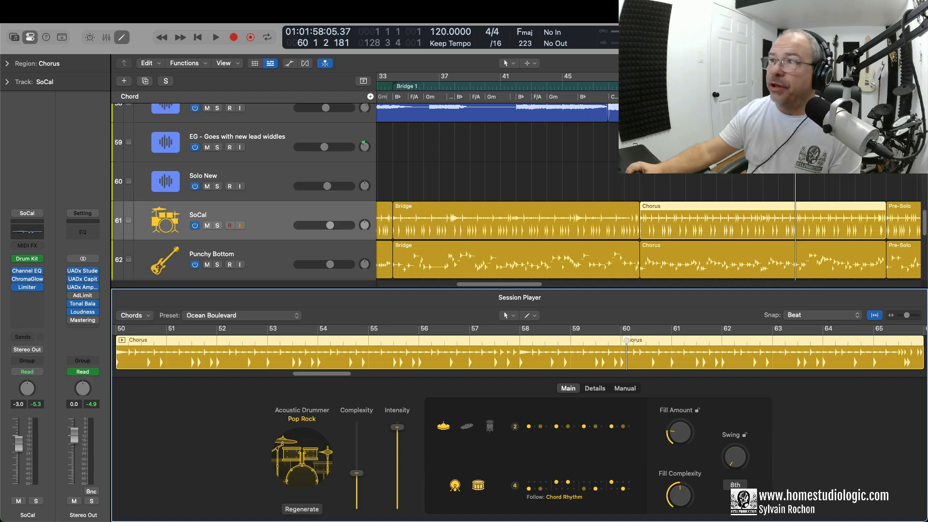
{"action": "left_click", "coordinate": [628, 77]}
{"action": "key", "text": "space"}
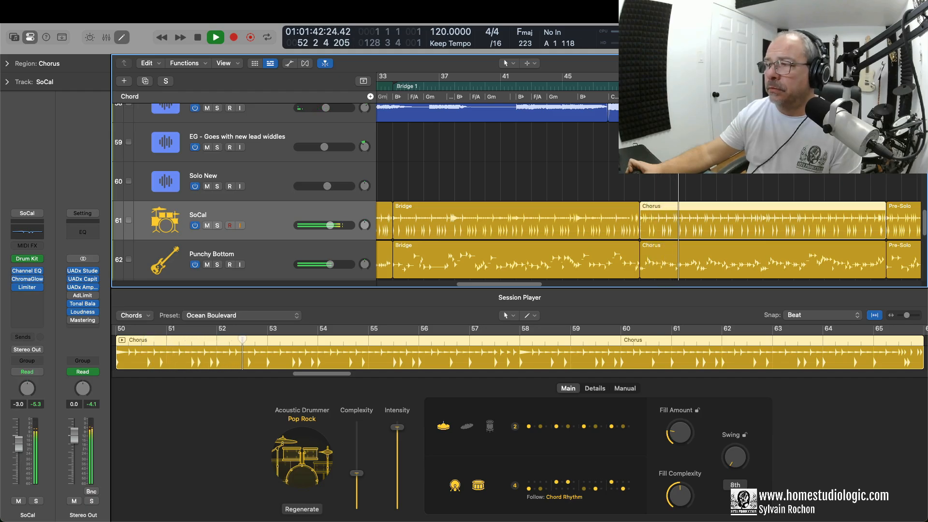
{"action": "key", "text": "space"}
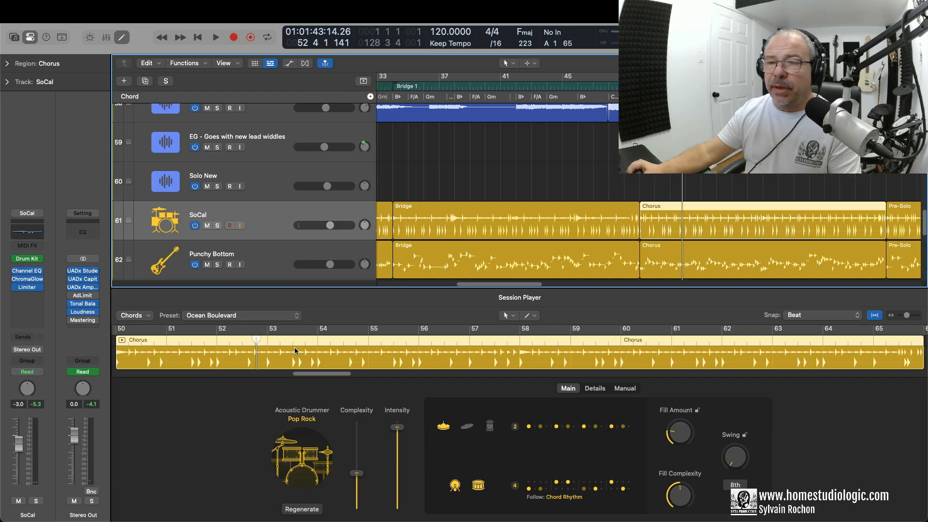
Try the Paper Hearts preset on the SoCal drum Chorus region and audition it from bar 49
{"action": "left_click", "coordinate": [244, 319]}
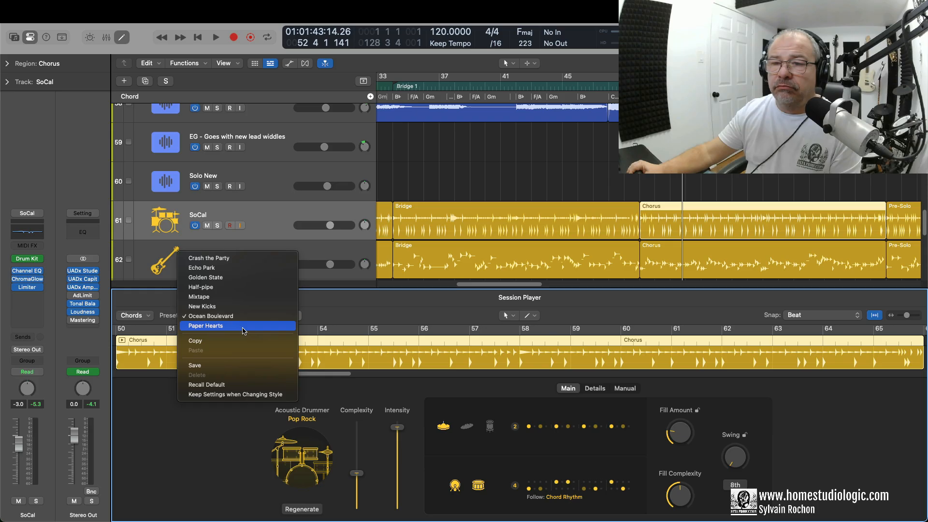
{"action": "left_click", "coordinate": [244, 325]}
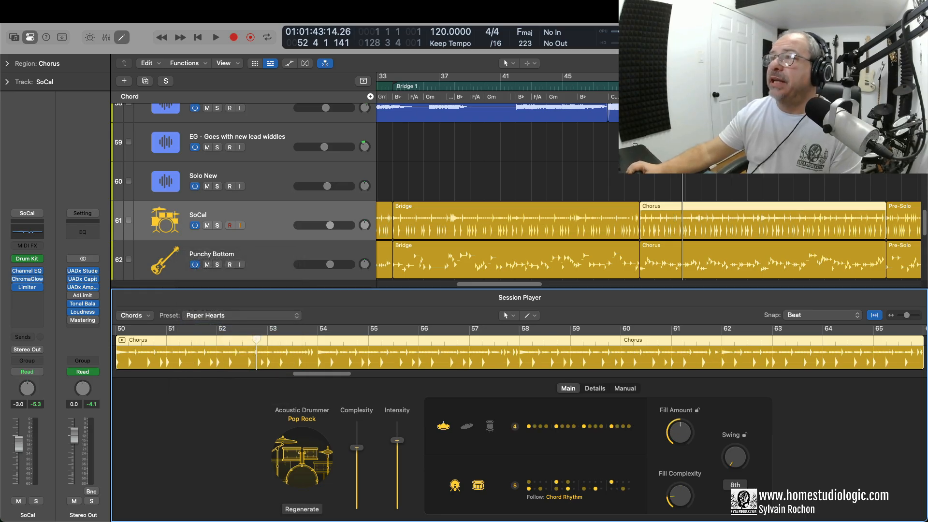
{"action": "left_click", "coordinate": [636, 77]}
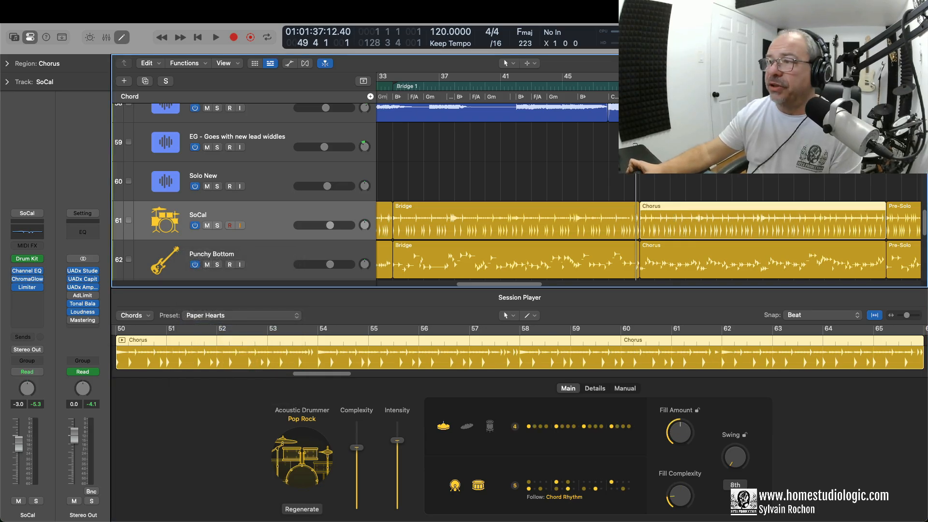
{"action": "key", "text": "space"}
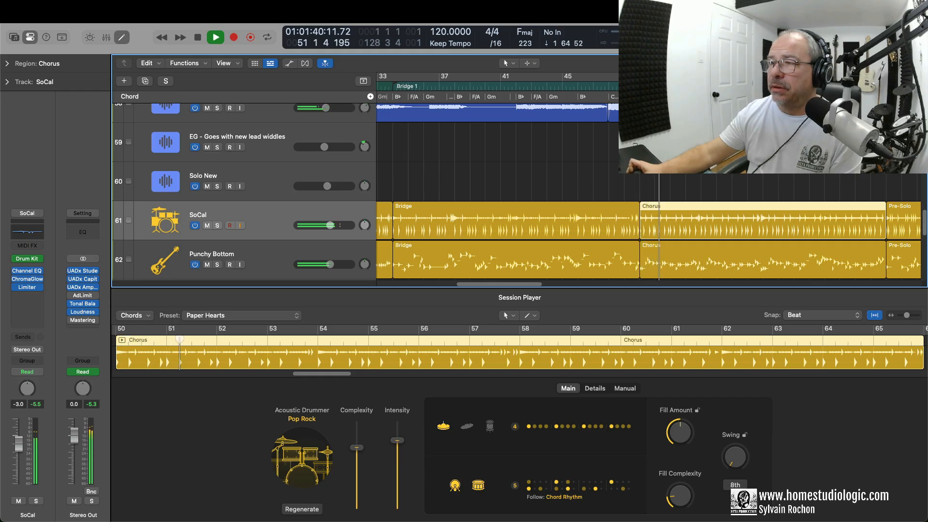
{"action": "key", "text": "space"}
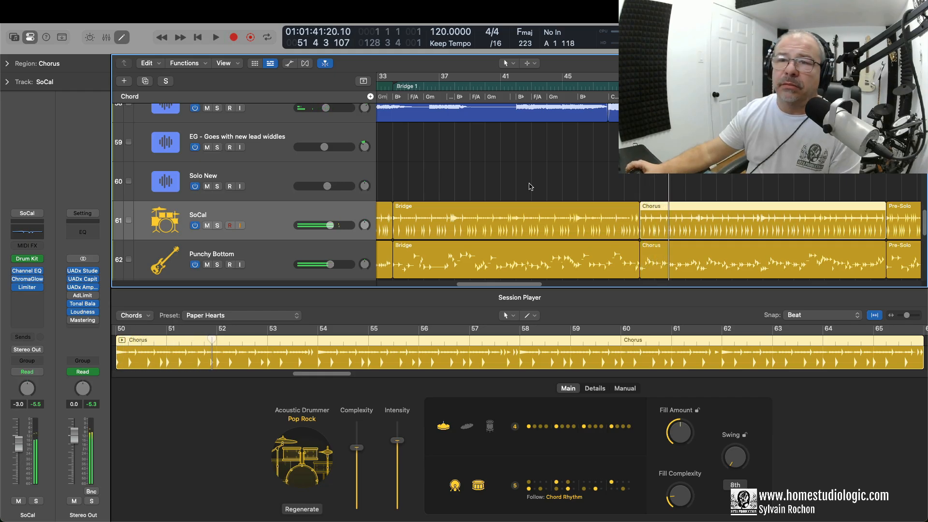
Apply the Half-pipe preset to the SoCal drum Chorus region
{"action": "left_click", "coordinate": [237, 320]}
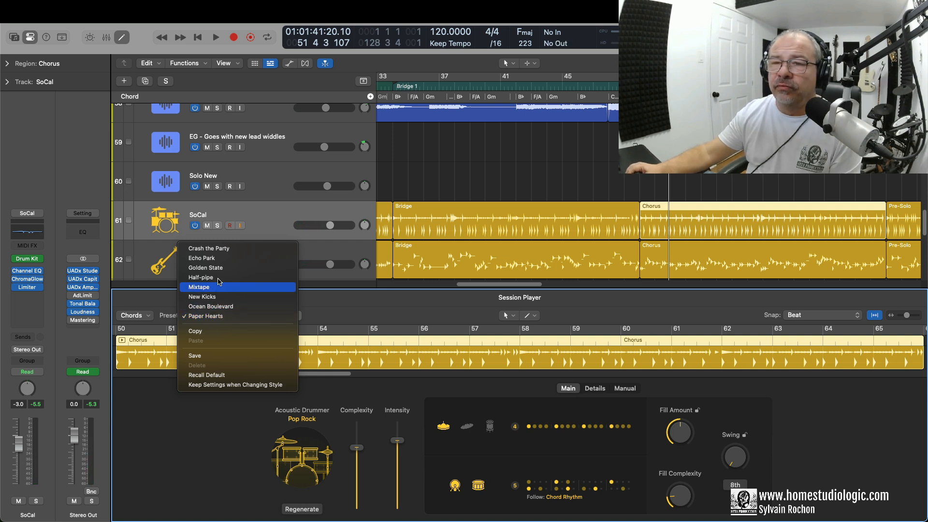
{"action": "left_click", "coordinate": [218, 277]}
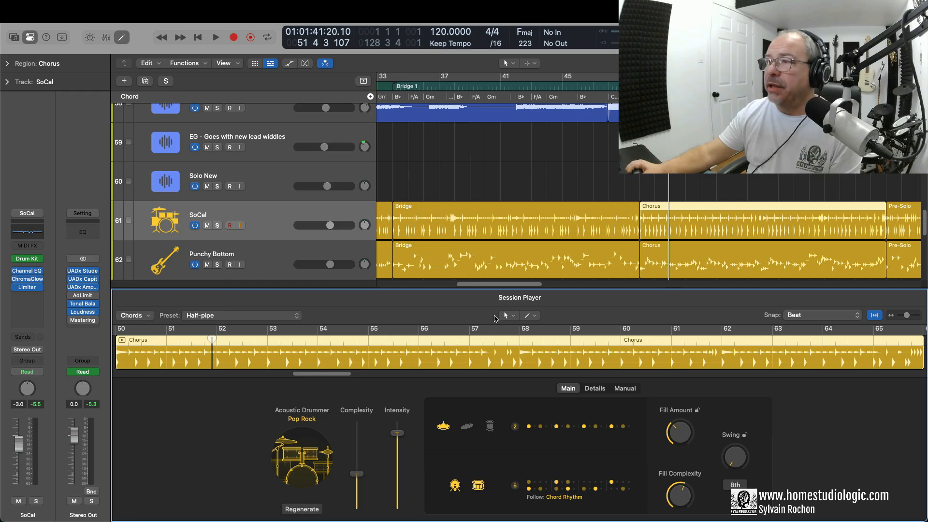
Audition the Half-pipe pattern on the SoCal drum Chorus region from bar 49 and replay the passage around bar 57
{"action": "left_click", "coordinate": [628, 78]}
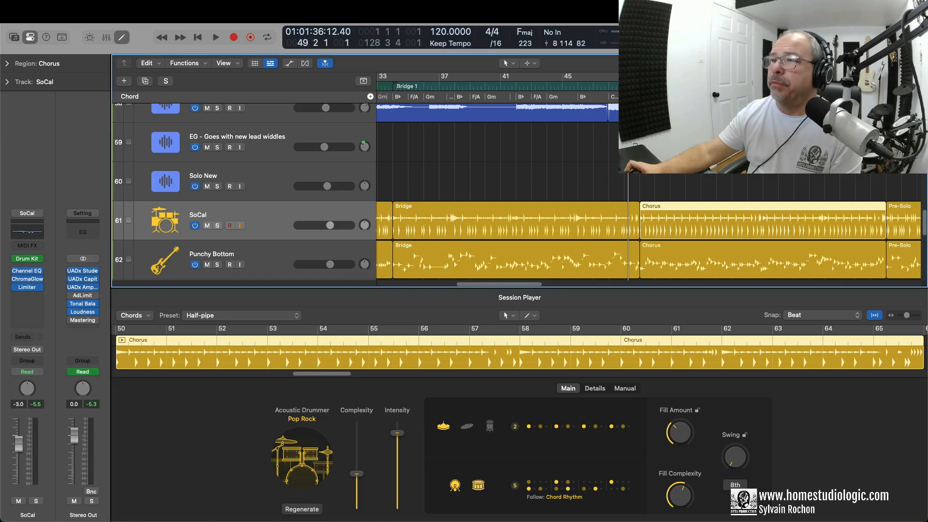
{"action": "key", "text": "space"}
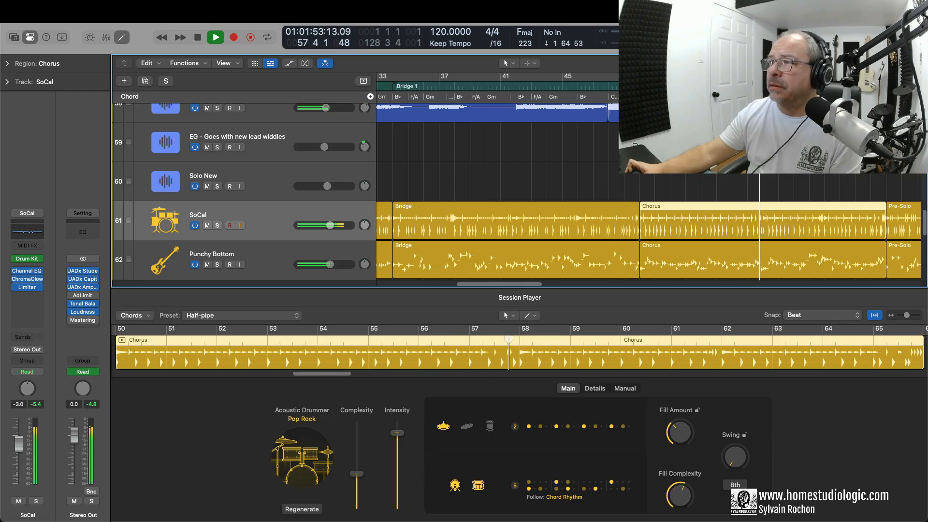
{"action": "key", "text": "space"}
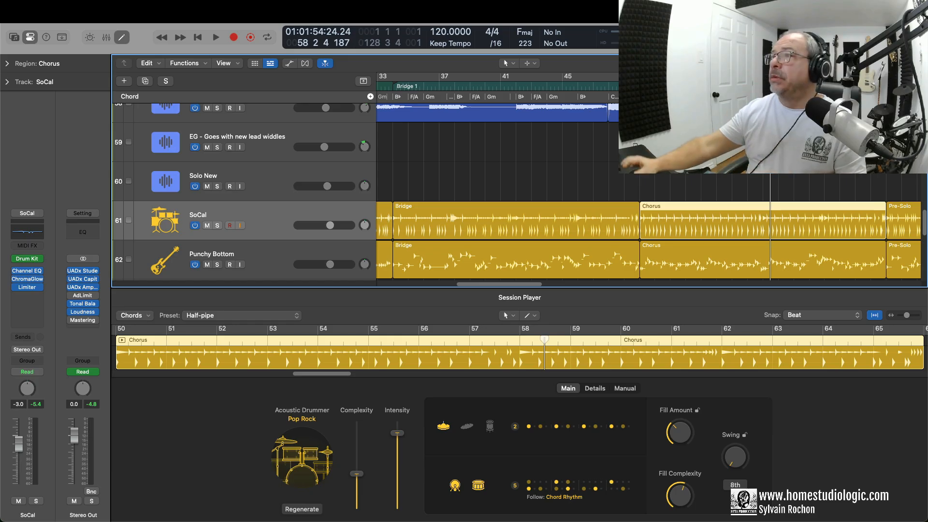
{"action": "key", "text": "comma"}
{"action": "key", "text": "comma"}
{"action": "key", "text": "comma"}
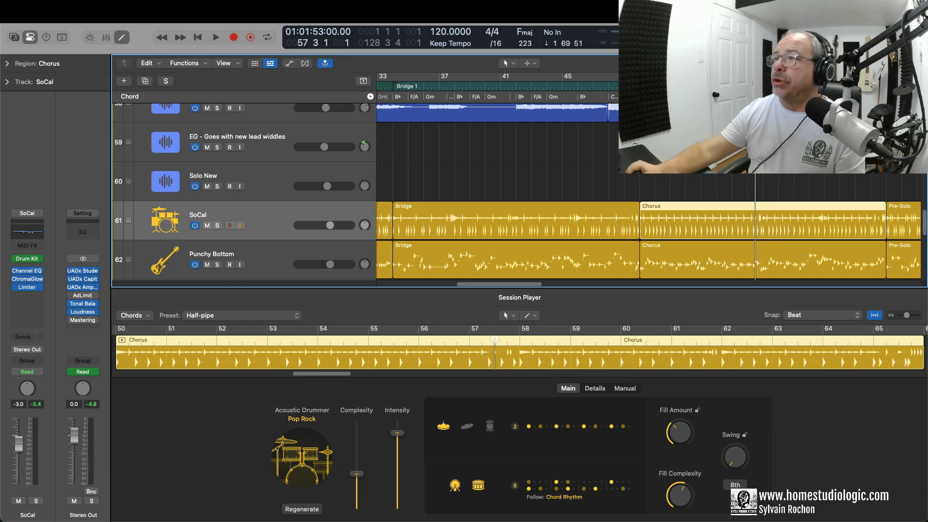
{"action": "key", "text": "space"}
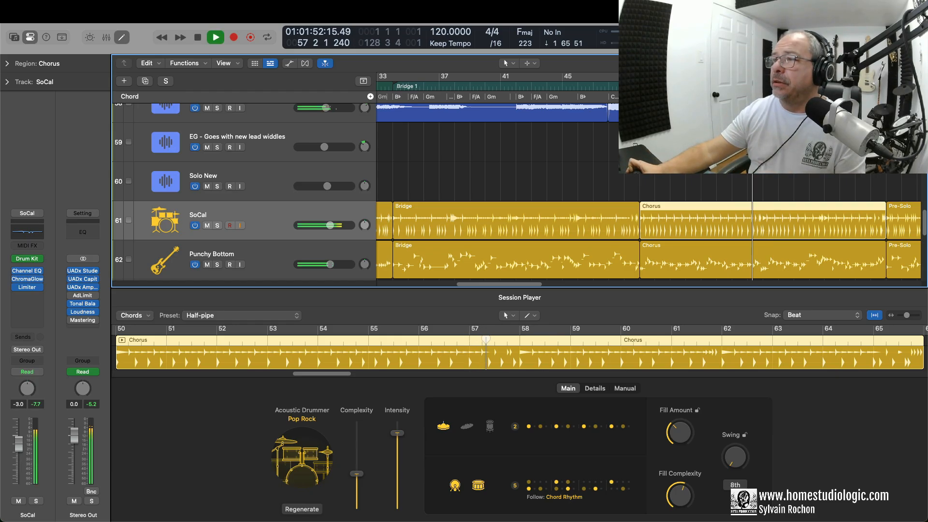
{"action": "key", "text": "space"}
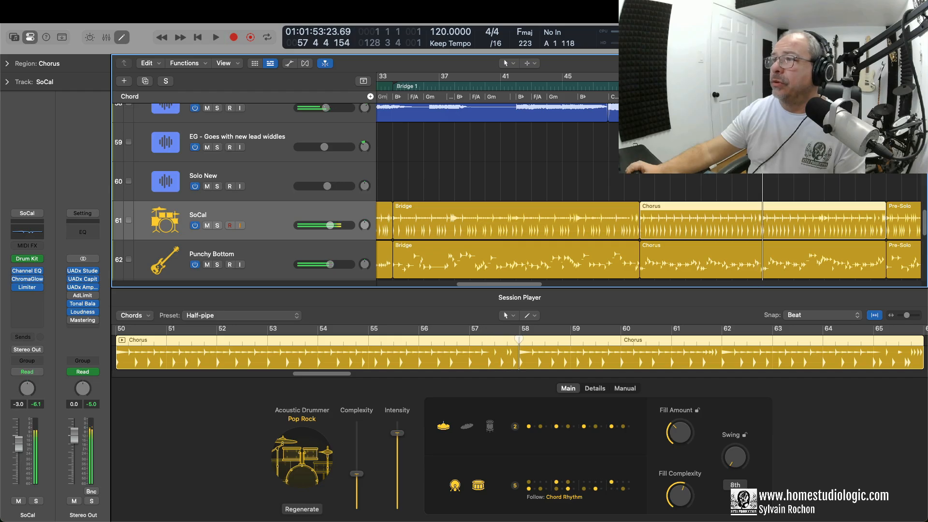
Split the SoCal drum Chorus region at bar 58
{"action": "key", "text": "period"}
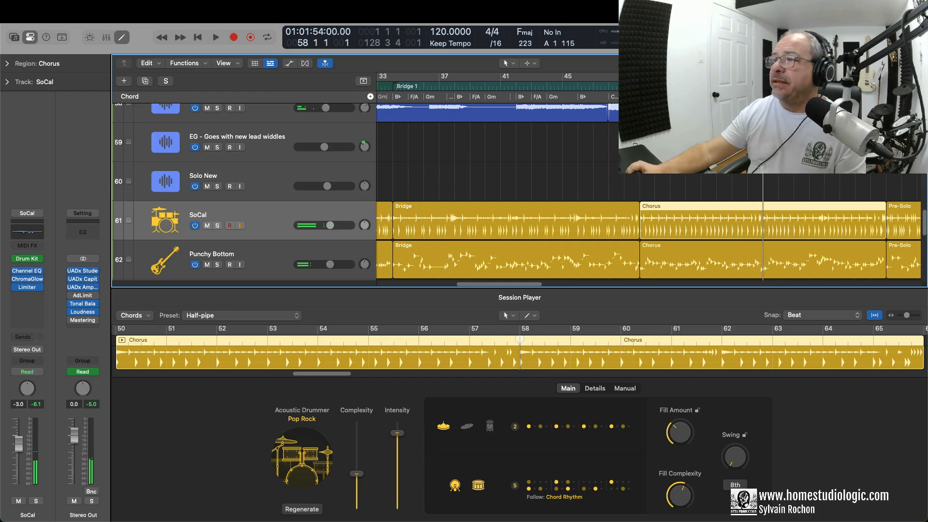
{"action": "left_click", "coordinate": [774, 209]}
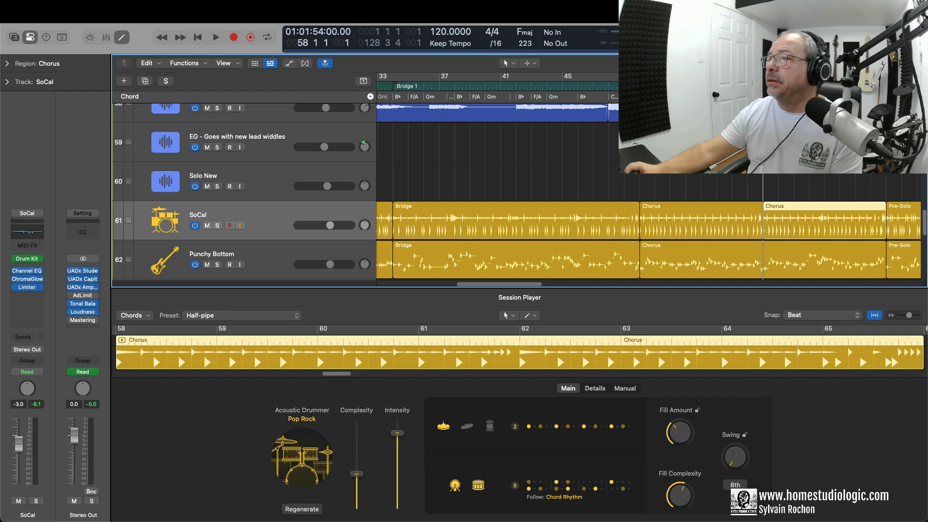
Try splitting off bar 57 of the SoCal drum Chorus as its own region and regenerating its pattern
{"action": "left_click_drag", "start_coordinate": [762, 79], "coordinate": [746, 79]}
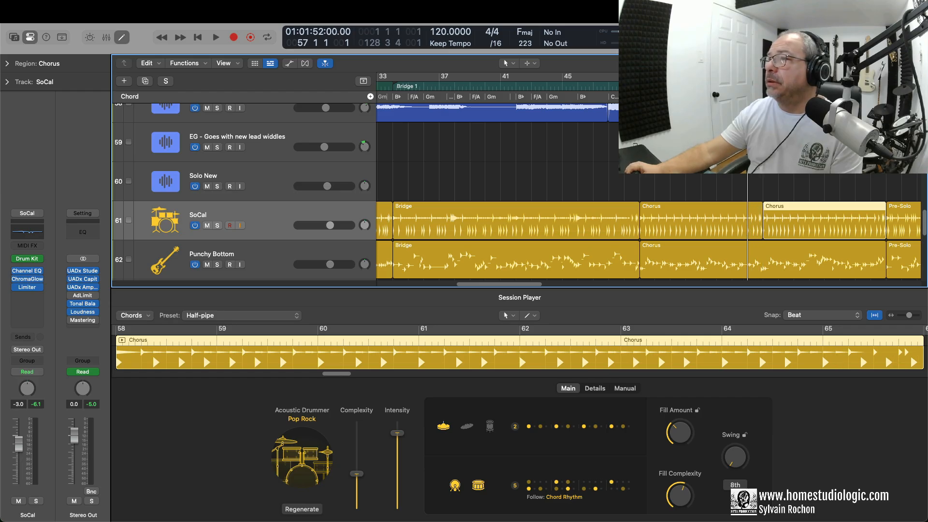
{"action": "left_click", "coordinate": [753, 214]}
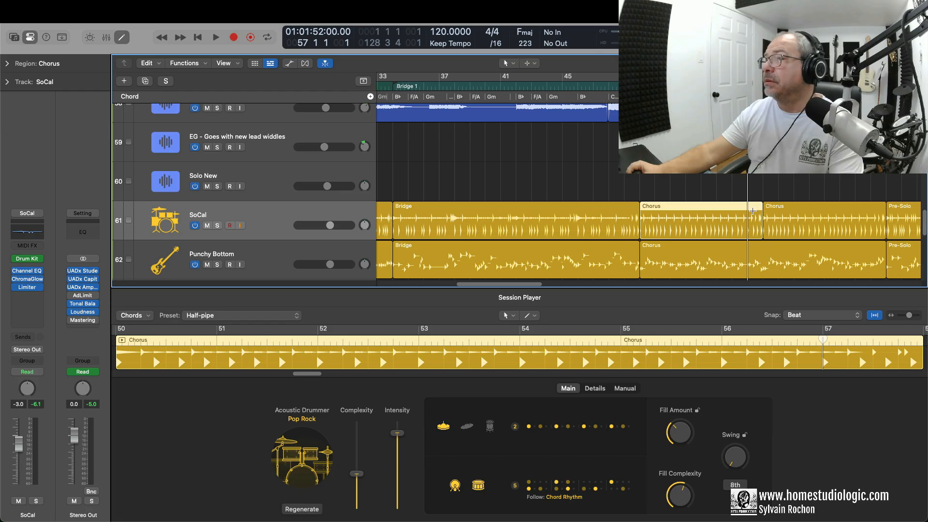
{"action": "key", "text": "super+t"}
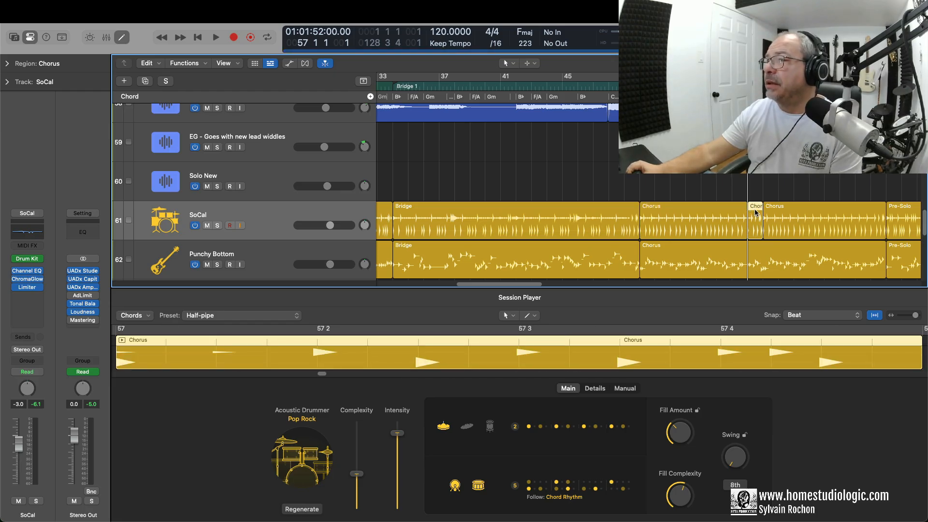
{"action": "left_click", "coordinate": [307, 510]}
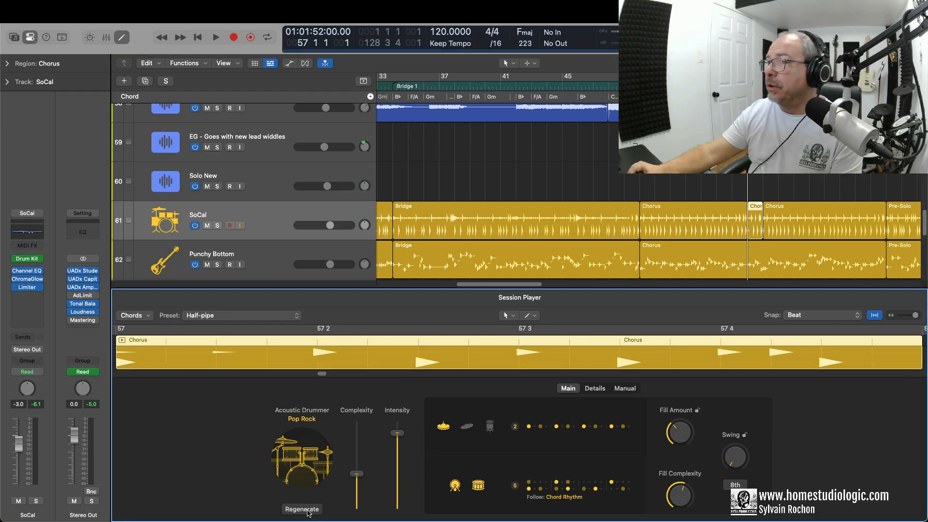
{"action": "left_click", "coordinate": [307, 510]}
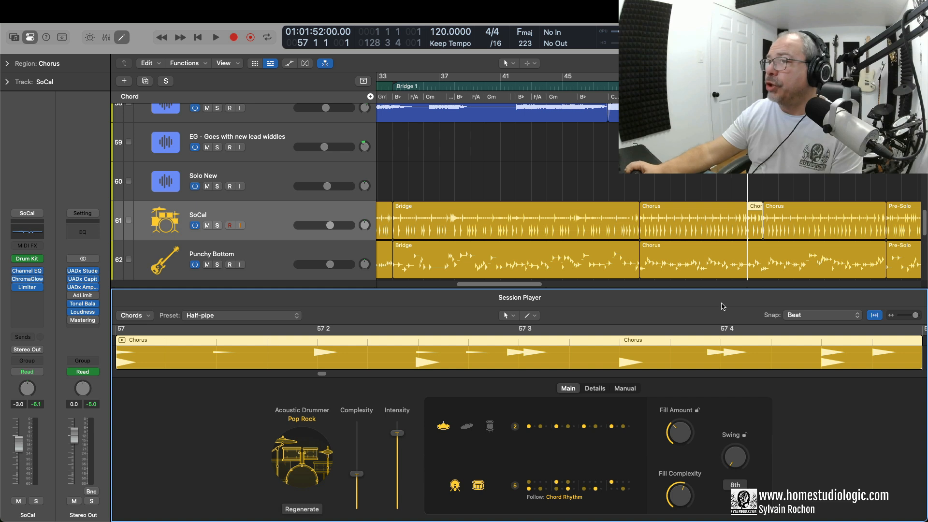
Audition the regenerated bar 57 drum fill from bar 55, and undo the regeneration and the split
{"action": "left_click", "coordinate": [728, 77]}
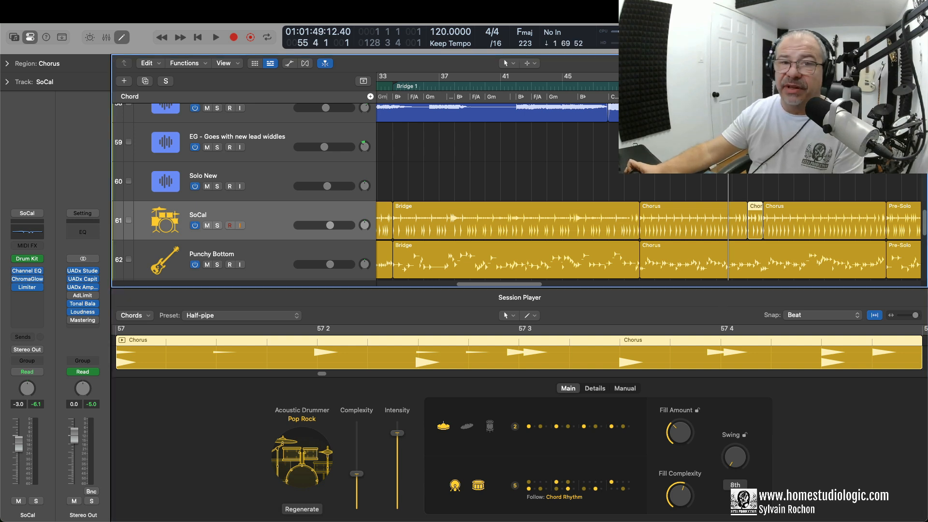
{"action": "key", "text": "space"}
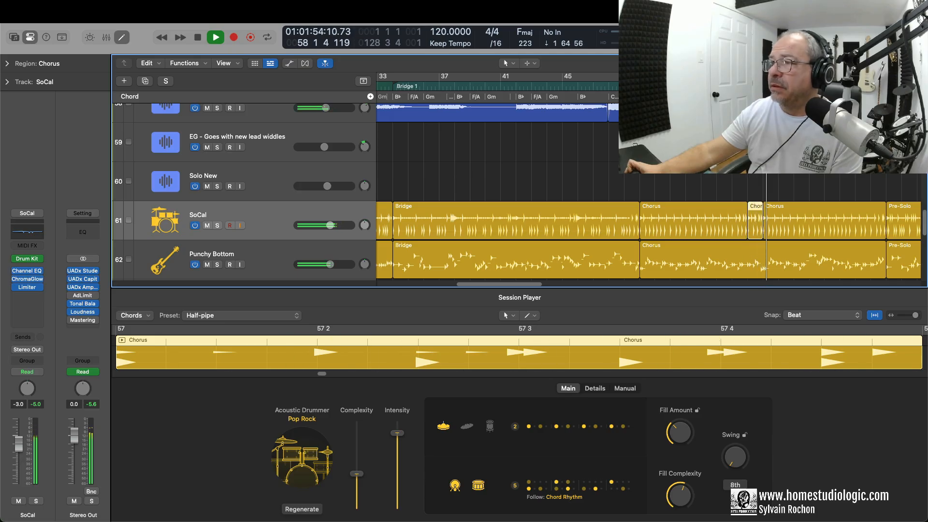
{"action": "key", "text": "space"}
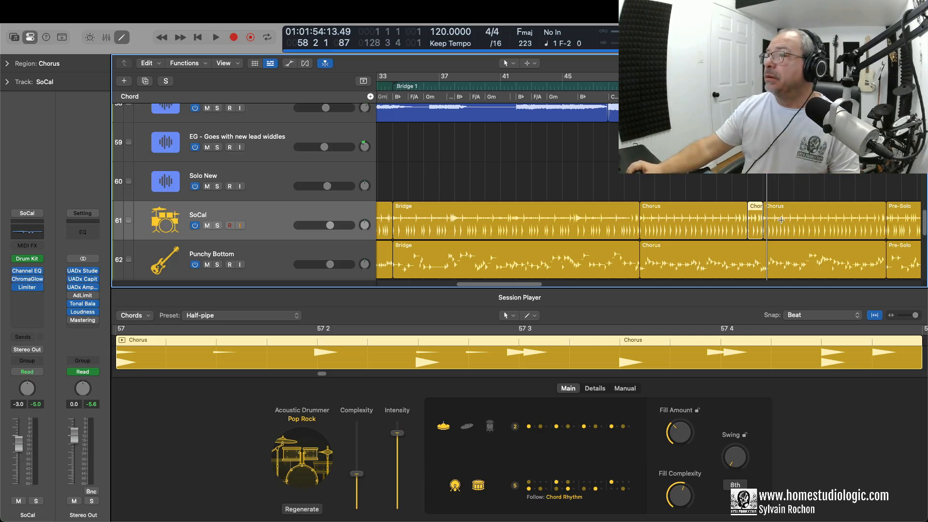
{"action": "key", "text": "super+z"}
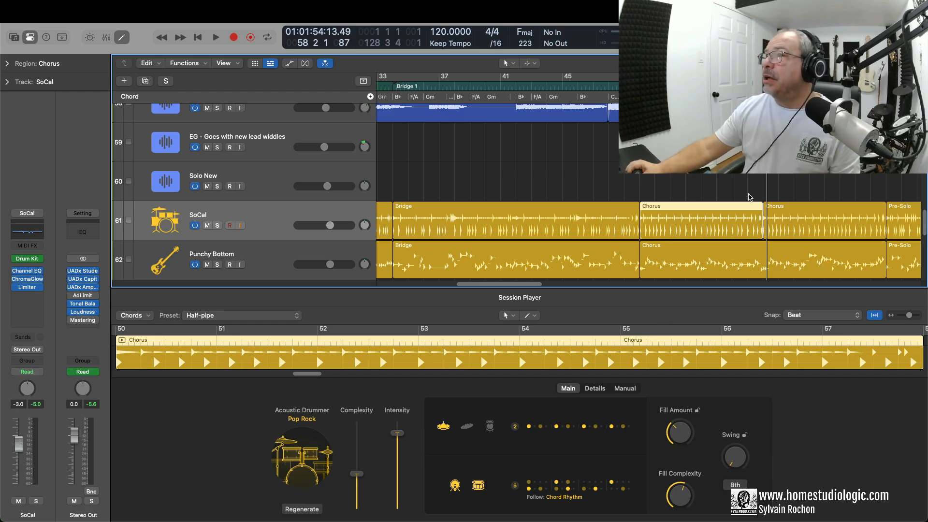
Split the first SoCal drum Chorus region at bar 57 and set the complexity of the one-bar region to 100%
{"action": "left_click_drag", "start_coordinate": [766, 77], "coordinate": [748, 77]}
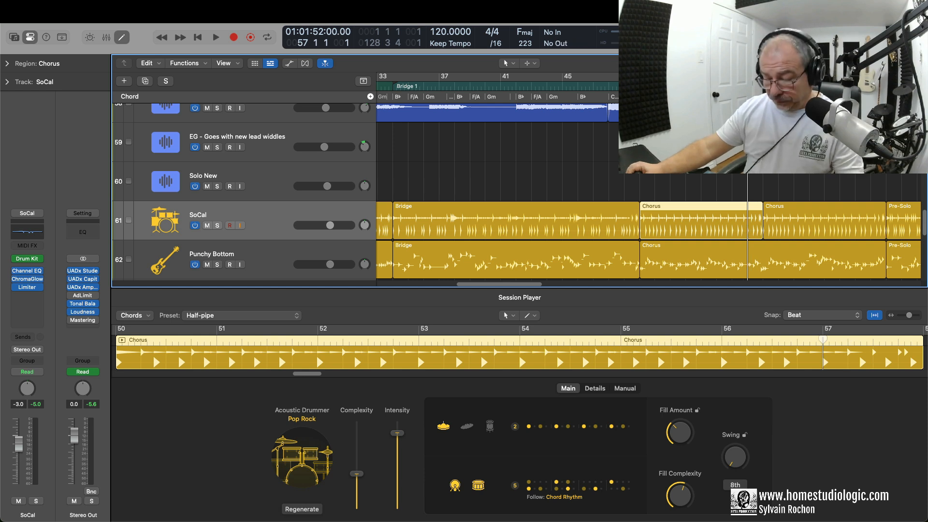
{"action": "key", "text": "super+t"}
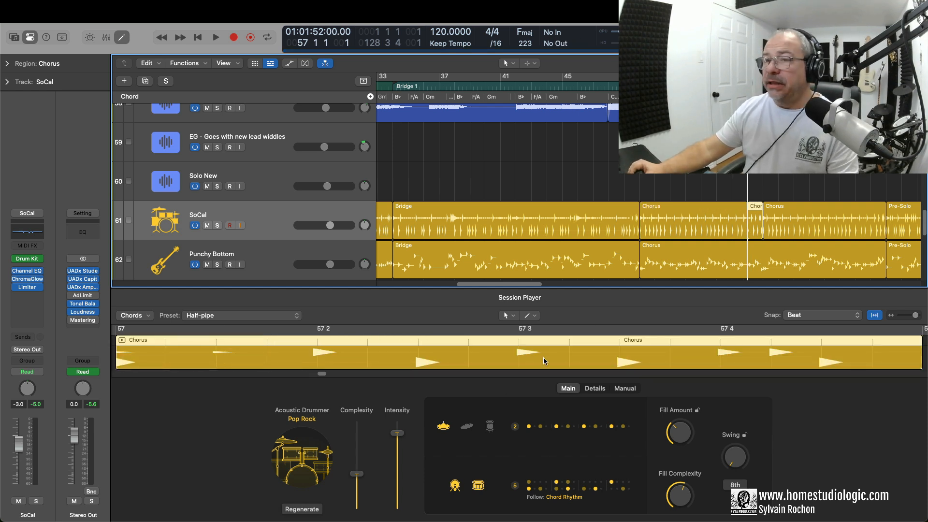
{"action": "left_click_drag", "start_coordinate": [357, 477], "coordinate": [360, 418]}
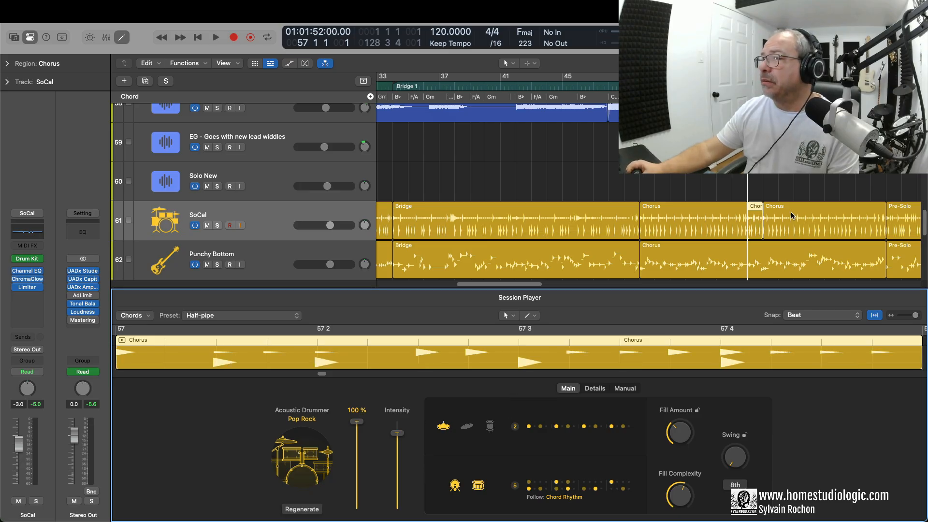
Audition the one-bar drum fill region at bar 57, starting from bar 56
{"action": "left_click", "coordinate": [732, 76]}
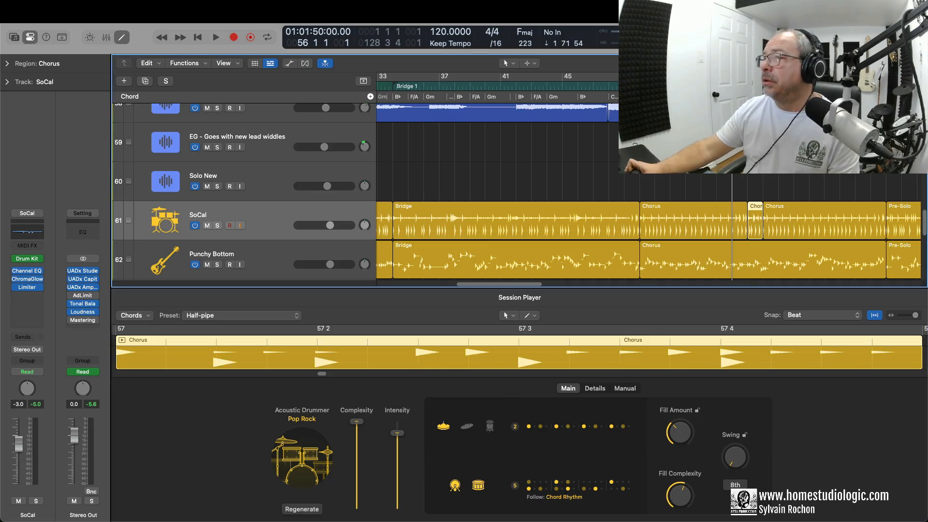
{"action": "key", "text": "space"}
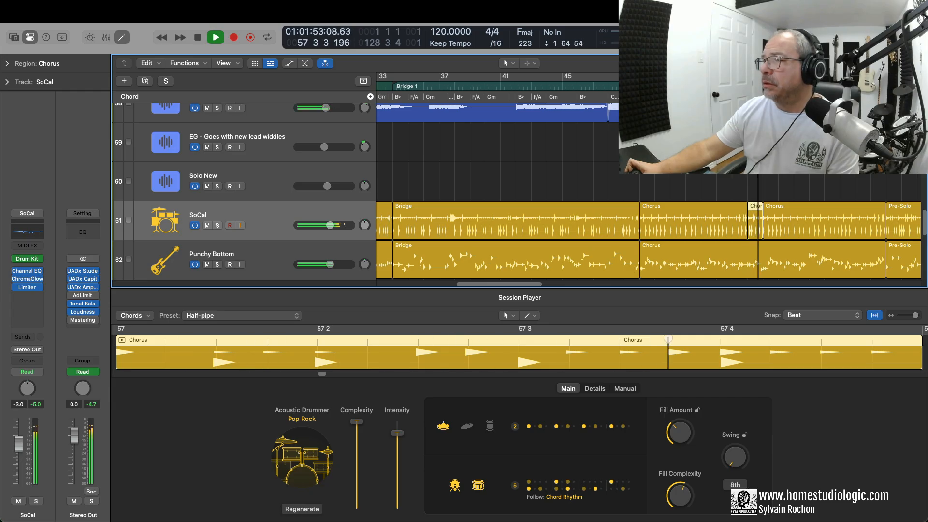
{"action": "key", "text": "space"}
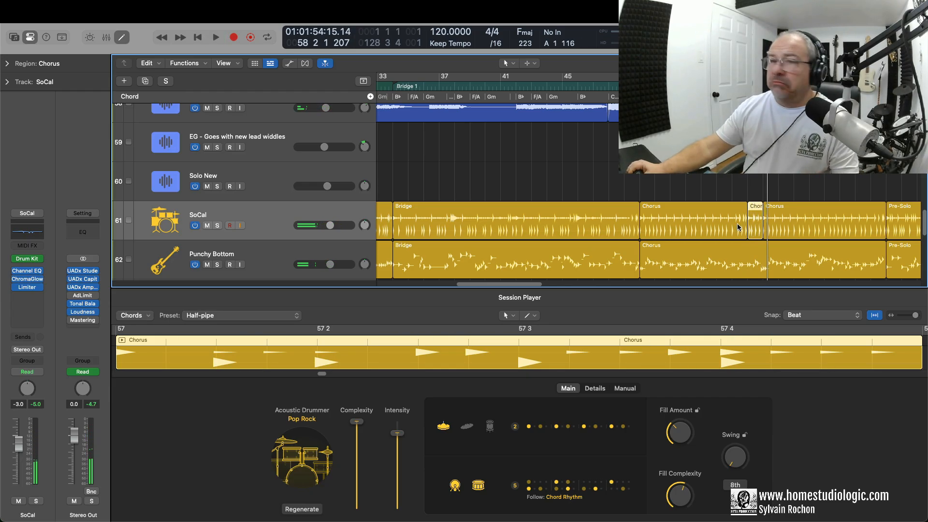
Regenerate the SoCal drum Chorus region spanning bars 50 to 57 and audition it from about bar 52
{"action": "left_click", "coordinate": [719, 211]}
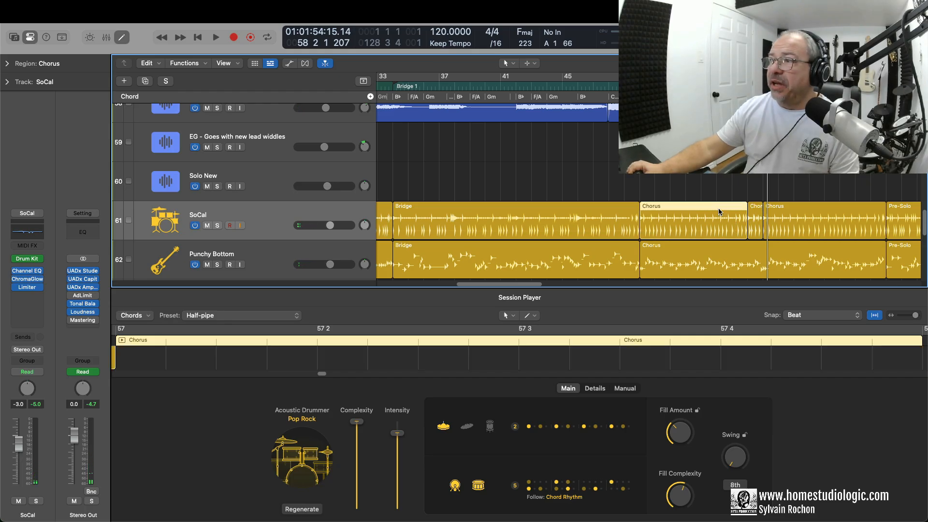
{"action": "left_click", "coordinate": [316, 510]}
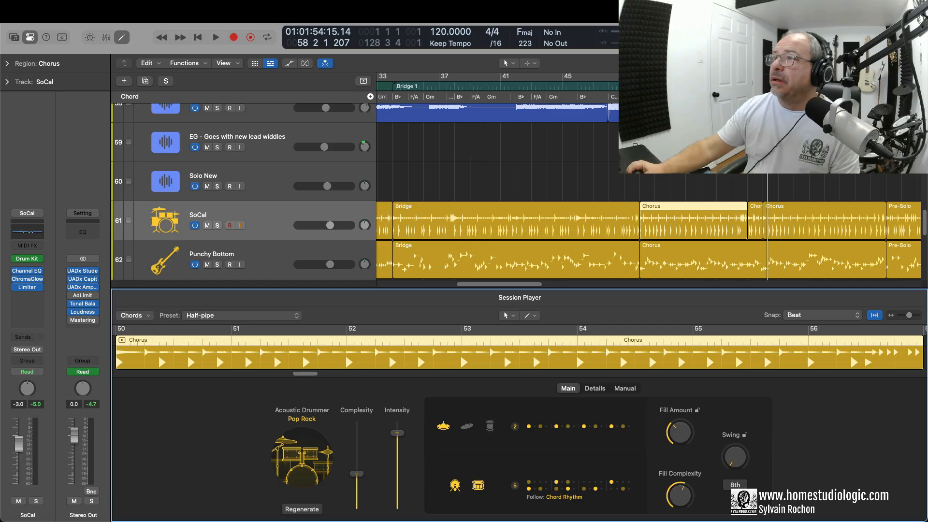
{"action": "left_click", "coordinate": [674, 78]}
{"action": "key", "text": "space"}
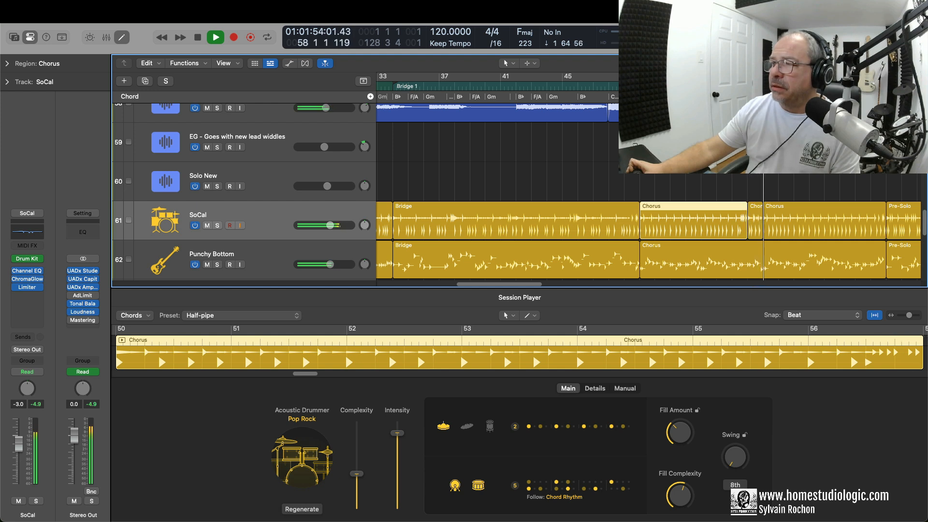
{"action": "key", "text": "space"}
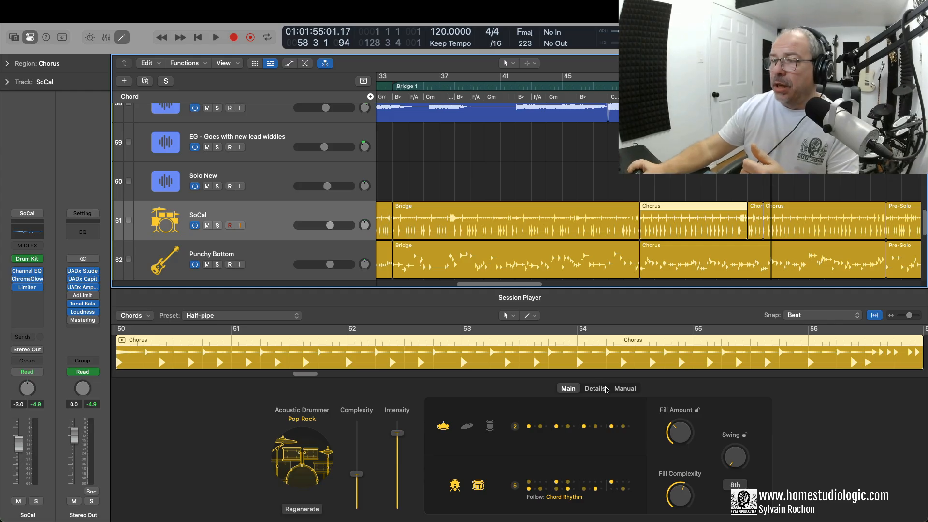
Show the manual pattern grid for the SoCal drum Chorus region
{"action": "left_click", "coordinate": [622, 388]}
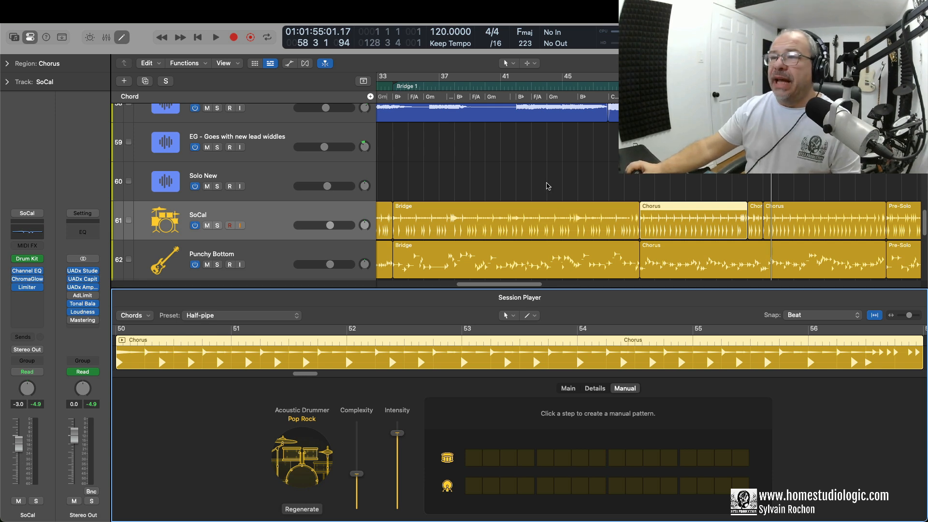
Extend the Punchy Bottom bass Chorus / outro region to bar 127, matching the end of the SoCal drum region
{"action": "scroll", "coordinate": [540, 172], "scroll_direction": "down", "scroll_amount": 10}
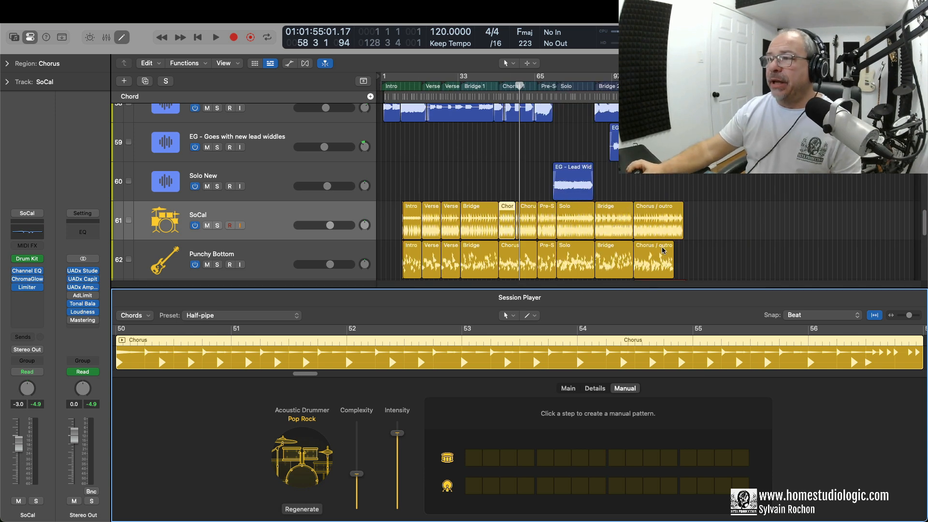
{"action": "scroll", "coordinate": [698, 229], "scroll_direction": "up", "scroll_amount": 10}
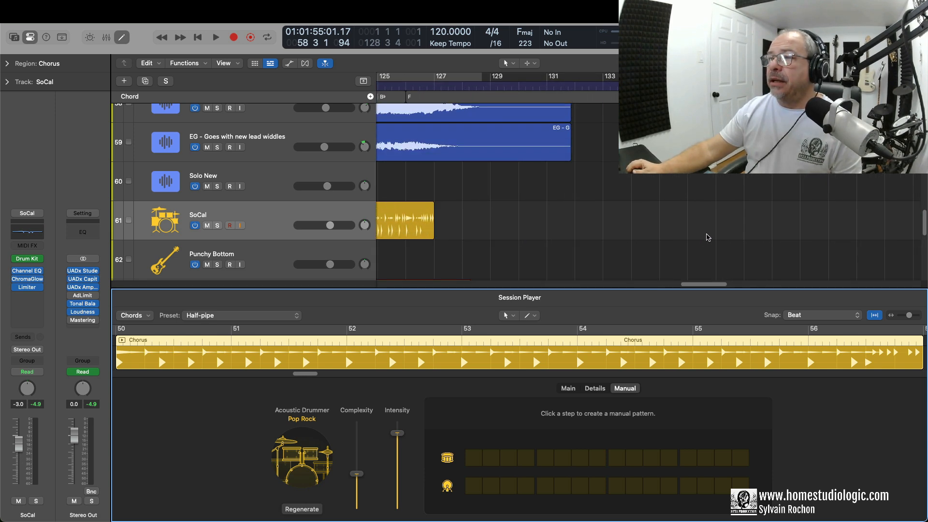
{"action": "scroll", "coordinate": [512, 274], "scroll_direction": "left", "scroll_amount": 5}
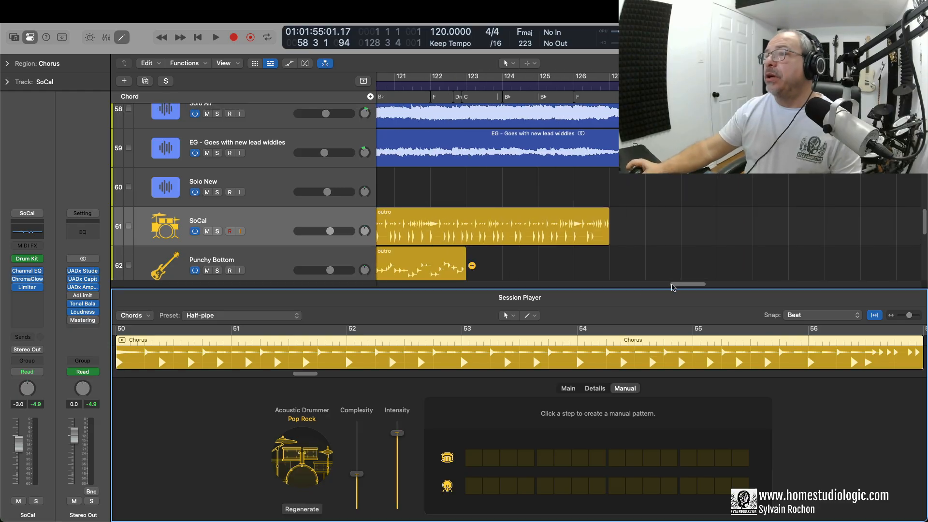
{"action": "left_click_drag", "start_coordinate": [465, 274], "coordinate": [608, 255]}
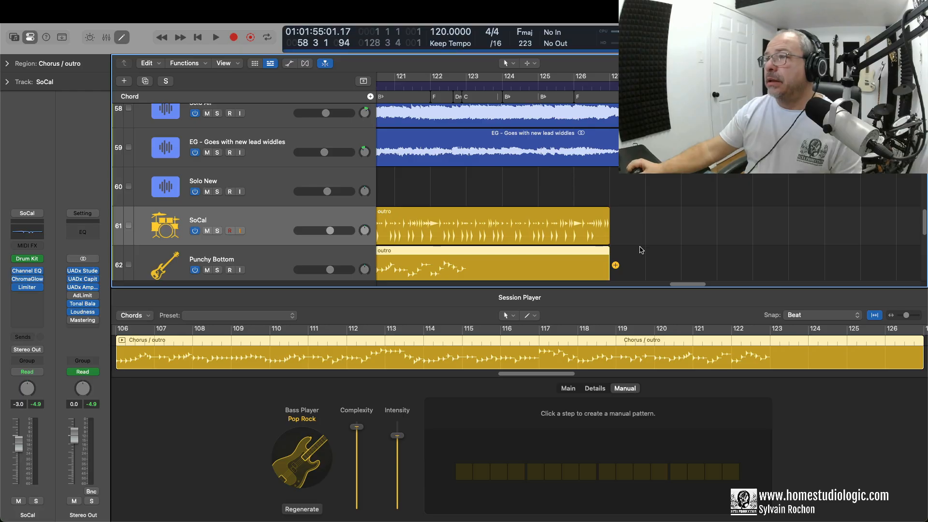
{"action": "scroll", "coordinate": [630, 193], "scroll_direction": "down", "scroll_amount": 1}
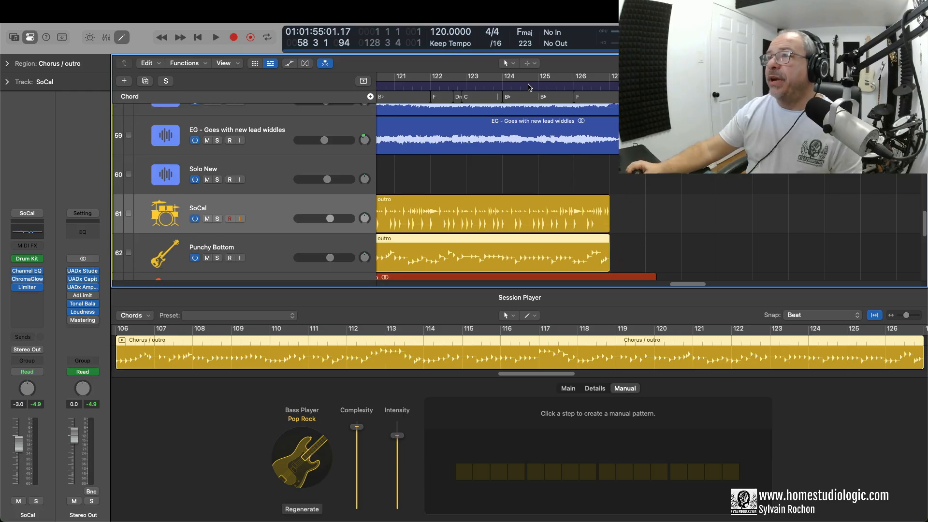
Audition the end of the outro from around bar 124, past the end of the drum and bass regions
{"action": "left_click", "coordinate": [502, 89]}
{"action": "key", "text": "space"}
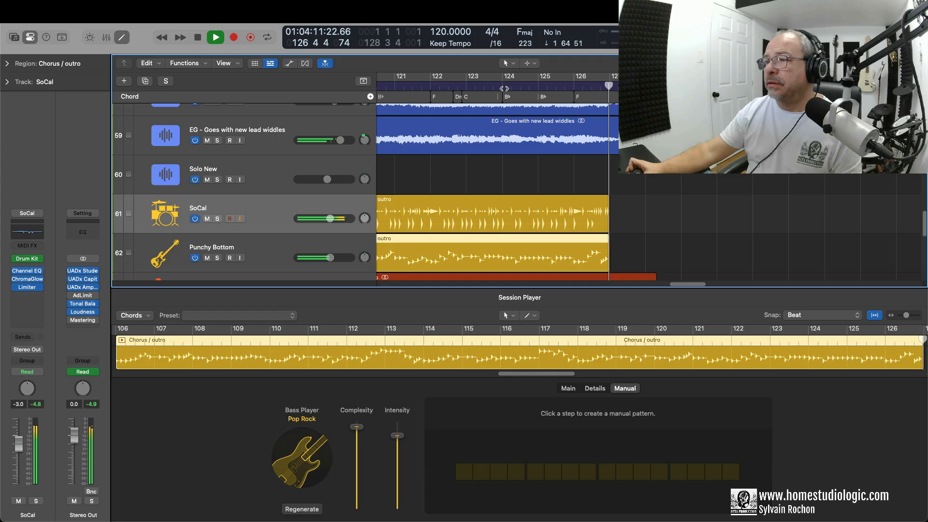
{"action": "key", "text": "space"}
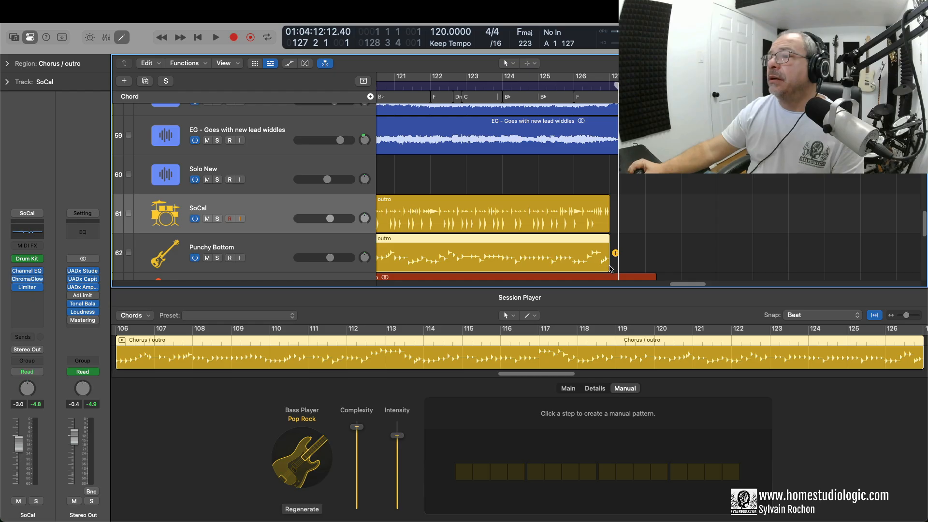
Extend the Punchy Bottom bass Chorus / outro region to bar 128 and split it at bar 127
{"action": "left_click_drag", "start_coordinate": [608, 266], "coordinate": [616, 266]}
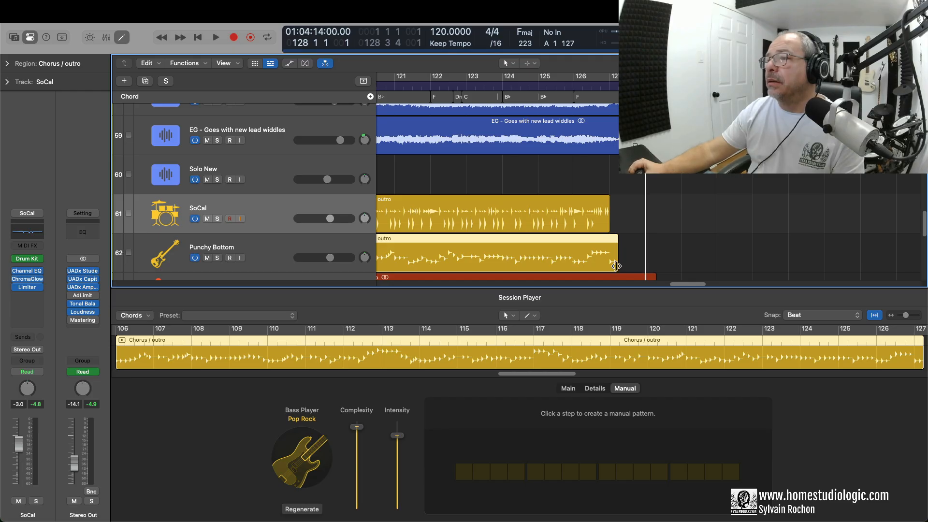
{"action": "left_click_drag", "start_coordinate": [615, 265], "coordinate": [644, 261]}
{"action": "left_click", "coordinate": [610, 86]}
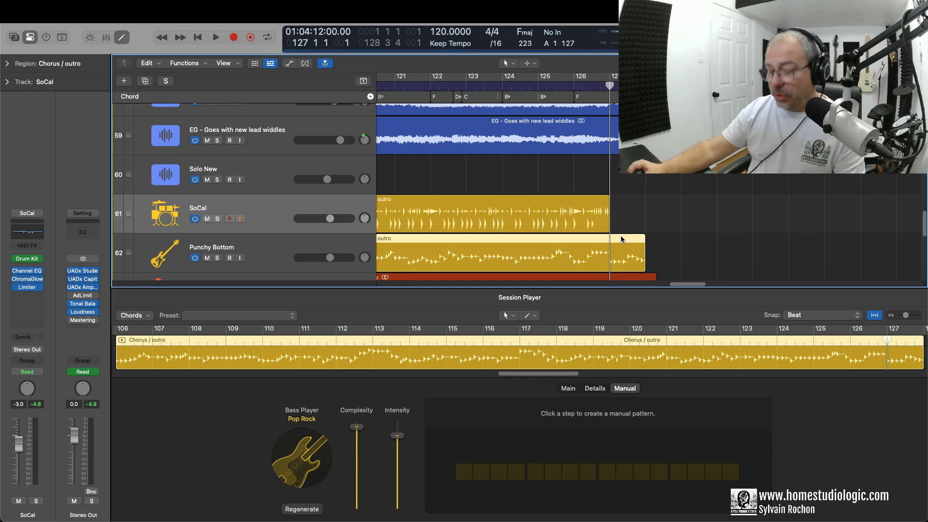
{"action": "key", "text": "super+t"}
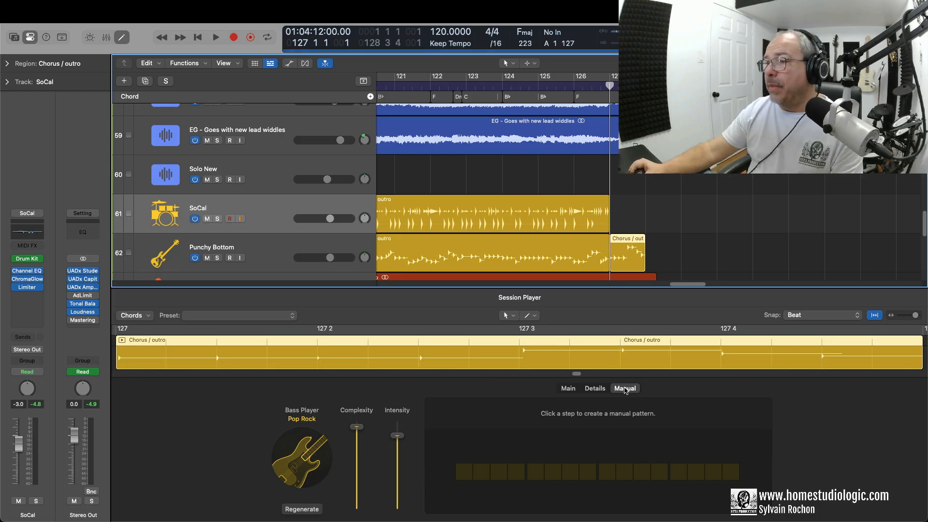
Give the split-off bass ending a one-bar manual pattern with only the first step active, and trim its end by about half a beat
{"action": "left_click", "coordinate": [635, 388]}
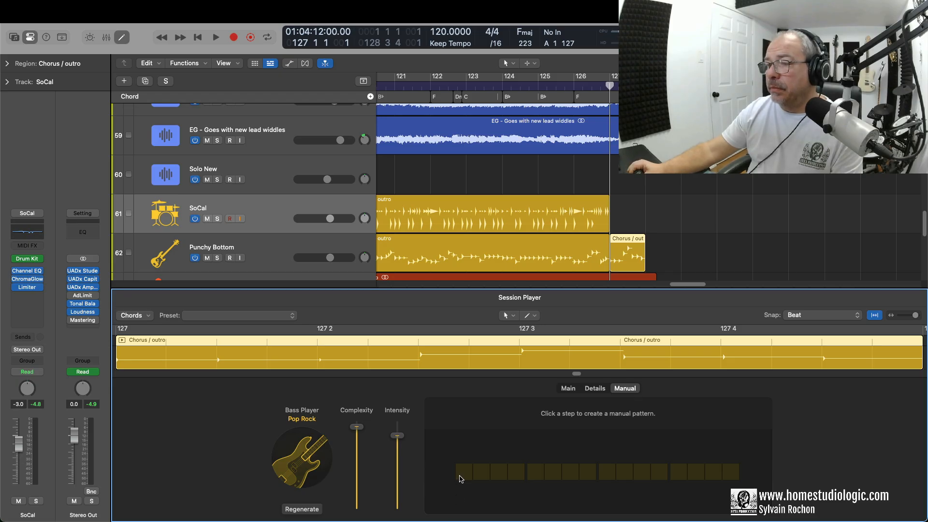
{"action": "left_click", "coordinate": [460, 476]}
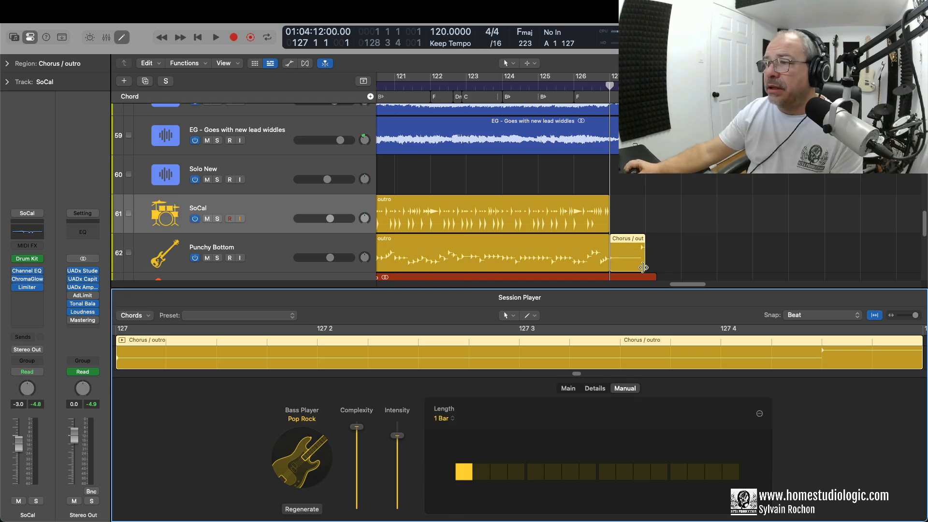
{"action": "left_click_drag", "start_coordinate": [643, 267], "coordinate": [639, 270]}
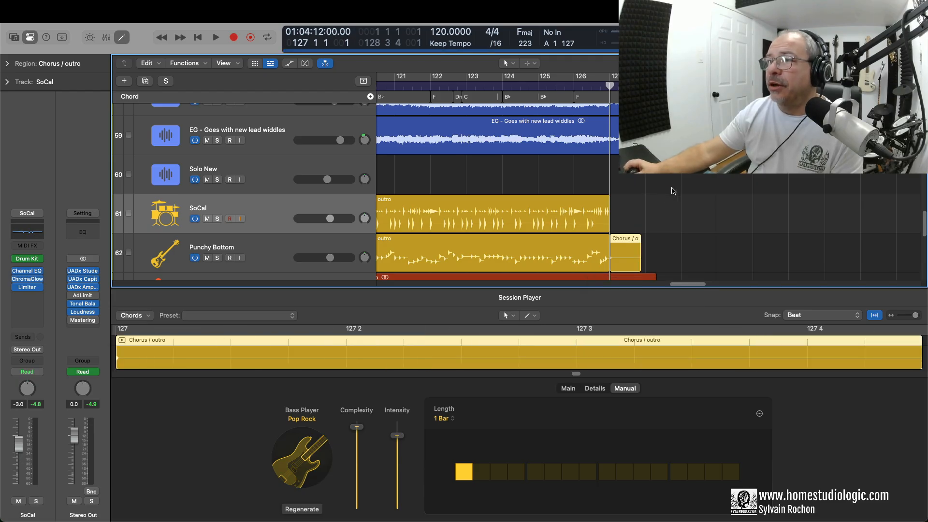
Audition the new bass ending from bar 125 beat 3 to just past bar 128
{"action": "left_click", "coordinate": [555, 86]}
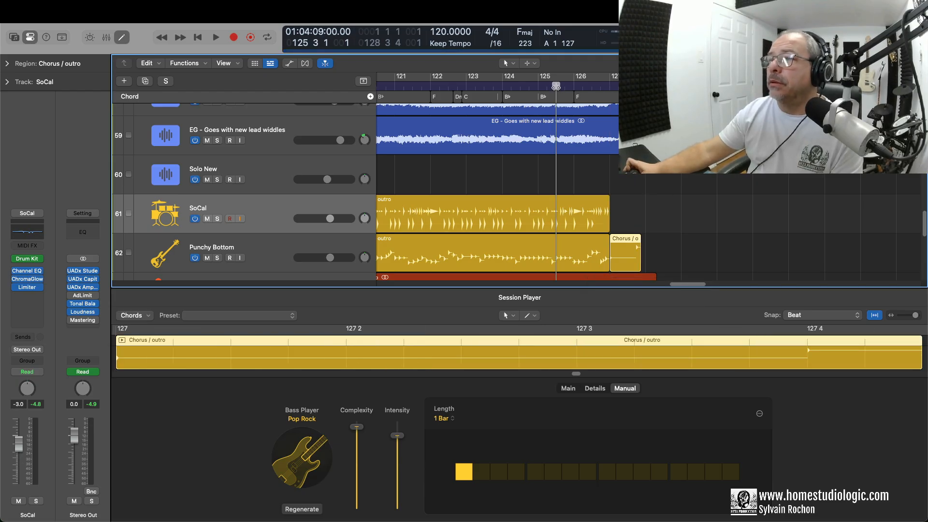
{"action": "key", "text": "space"}
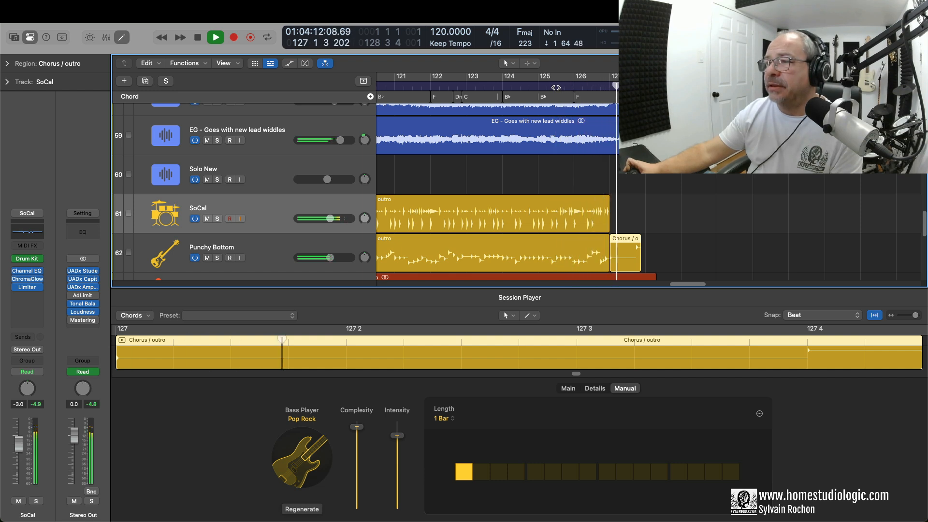
{"action": "key", "text": "space"}
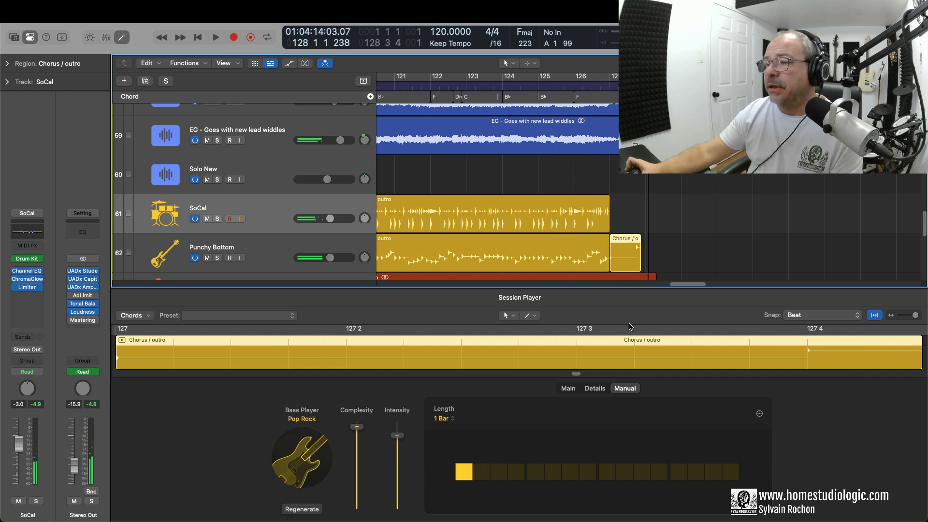
Lower the bass ending region's Complexity and Fill Amount to their minimum
{"action": "left_click_drag", "start_coordinate": [358, 428], "coordinate": [358, 511]}
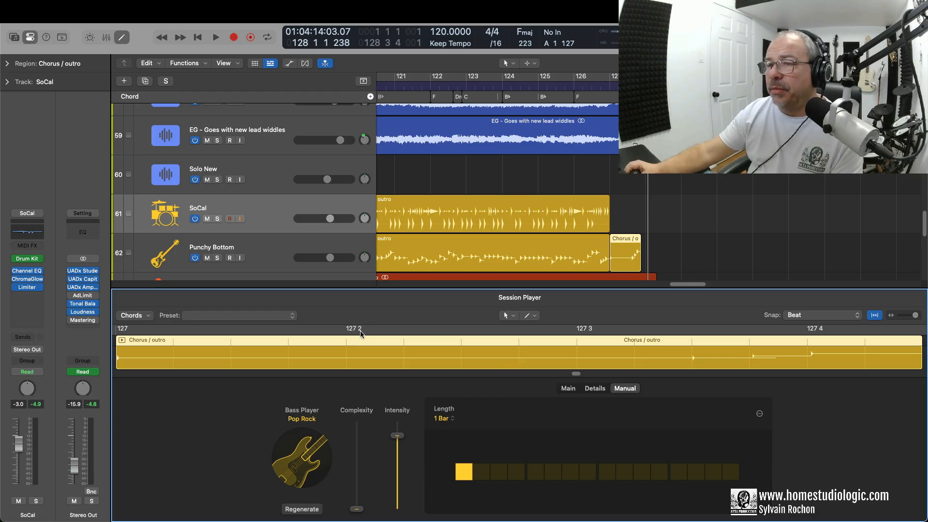
{"action": "left_click", "coordinate": [568, 388]}
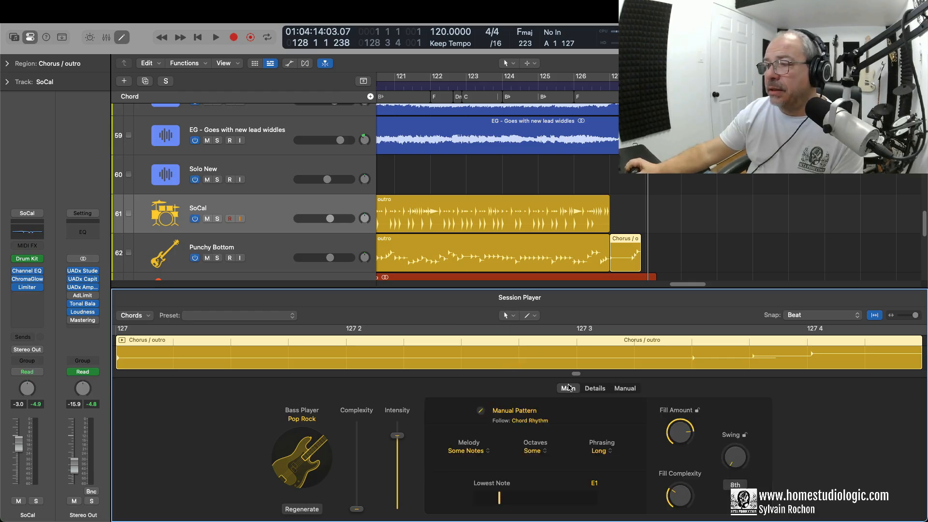
{"action": "left_click_drag", "start_coordinate": [682, 432], "coordinate": [781, 519]}
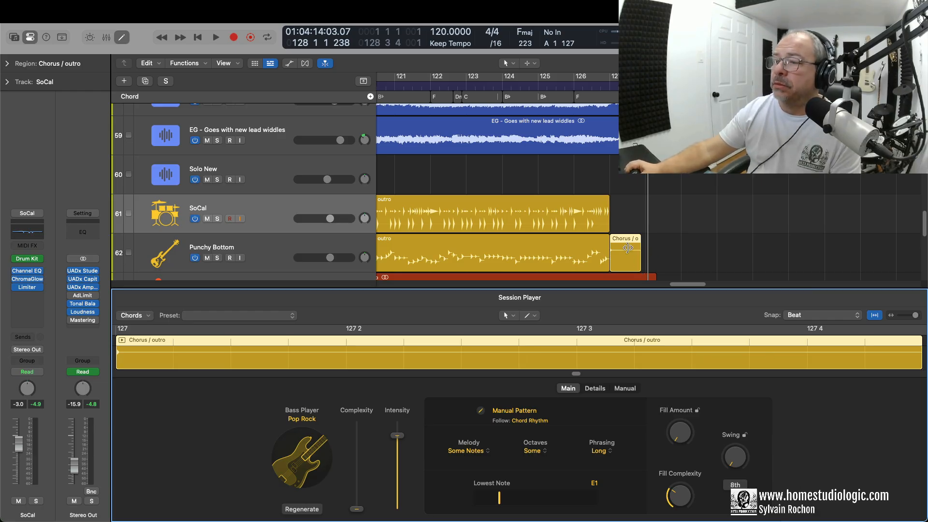
Audition the simplified bass ending from about bar 126 to past bar 128
{"action": "left_click", "coordinate": [581, 84]}
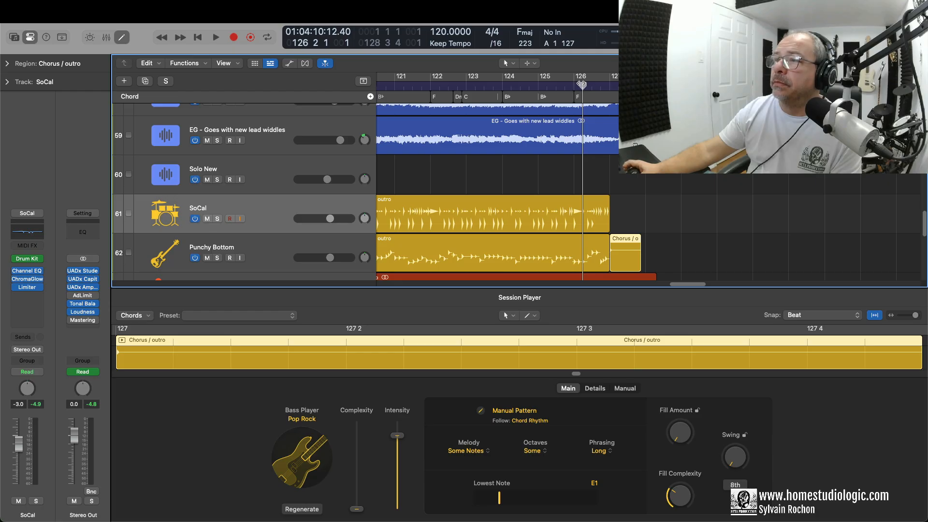
{"action": "key", "text": "space"}
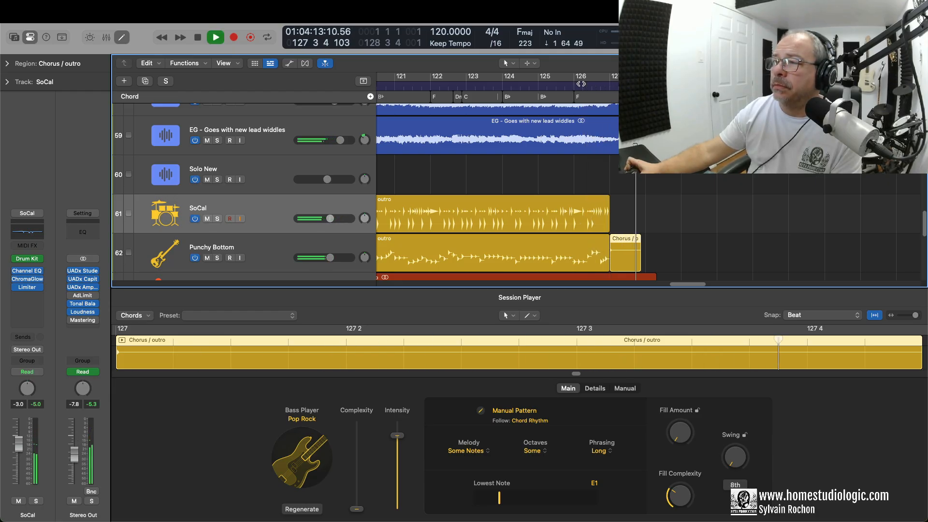
{"action": "key", "text": "space"}
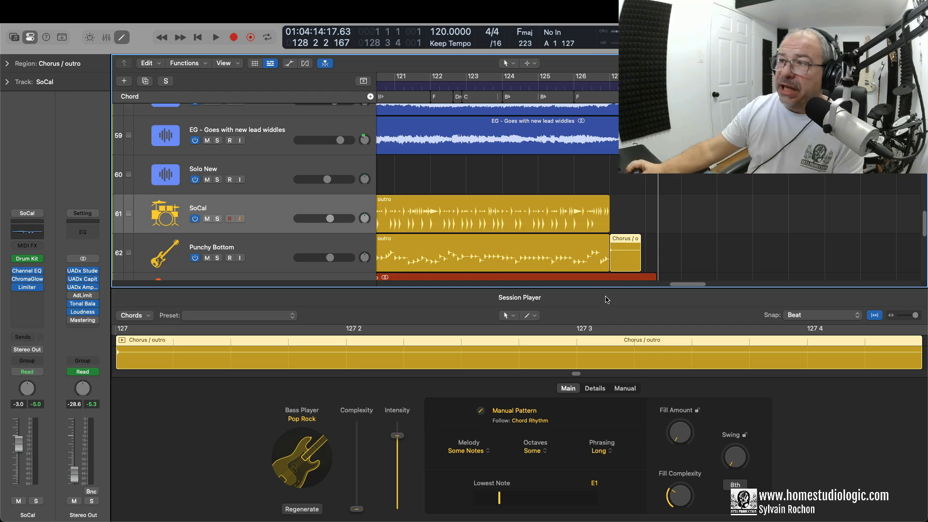
Close the Session Player editor, fit the whole arrangement in view and place the playhead near bar 8
{"action": "double_click", "coordinate": [629, 239]}
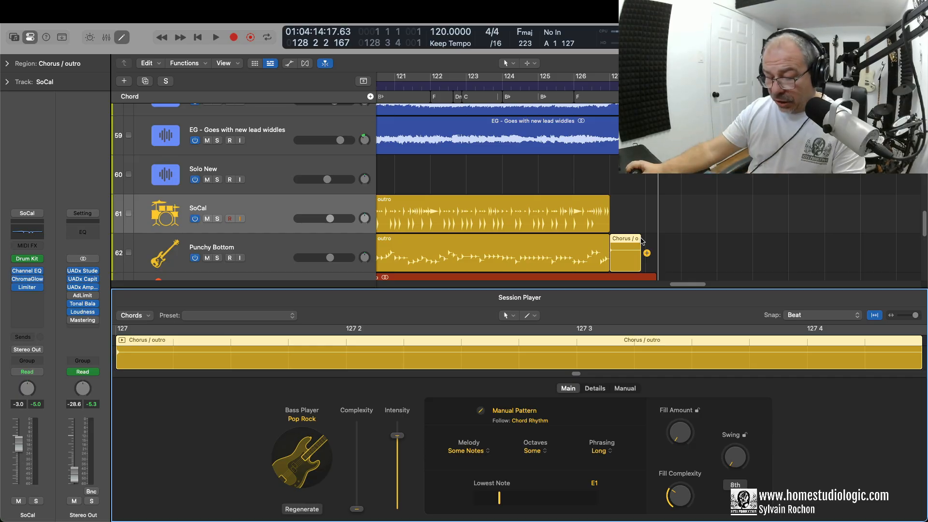
{"action": "key", "text": "e"}
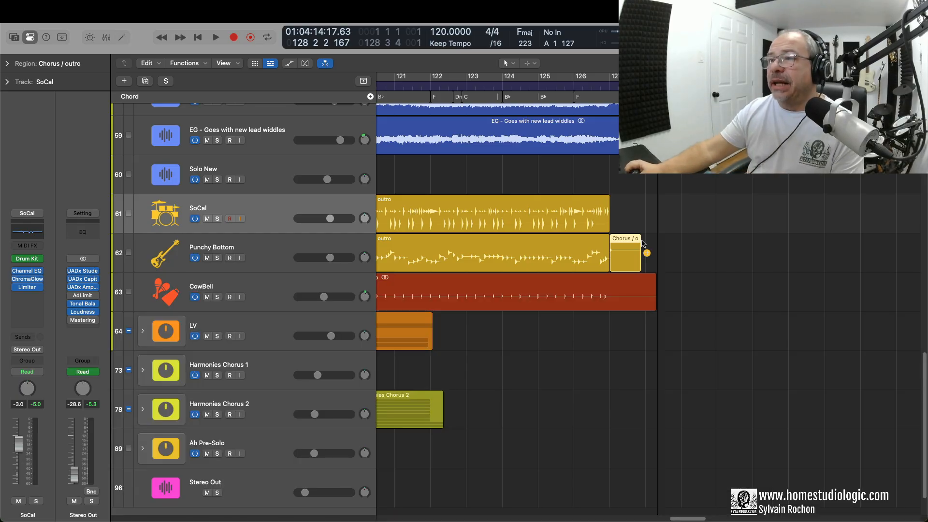
{"action": "key", "text": "z"}
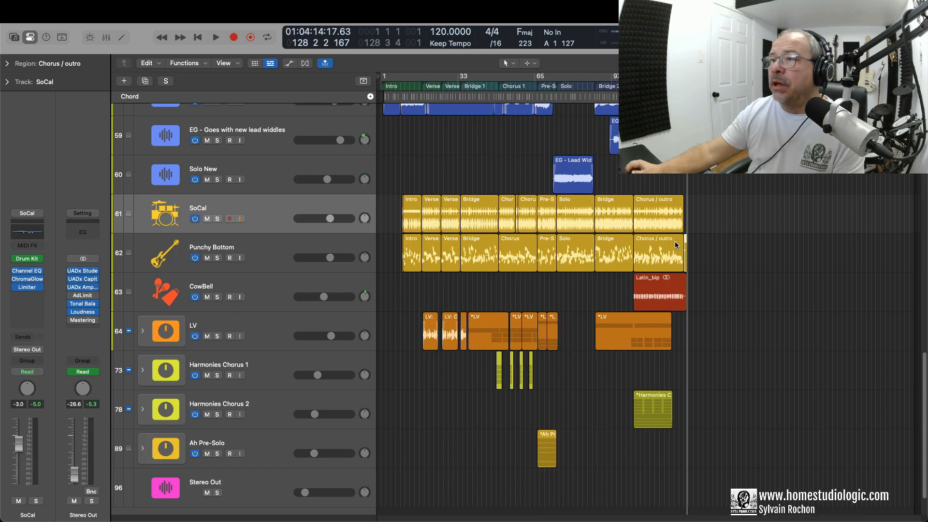
{"action": "left_click", "coordinate": [398, 86]}
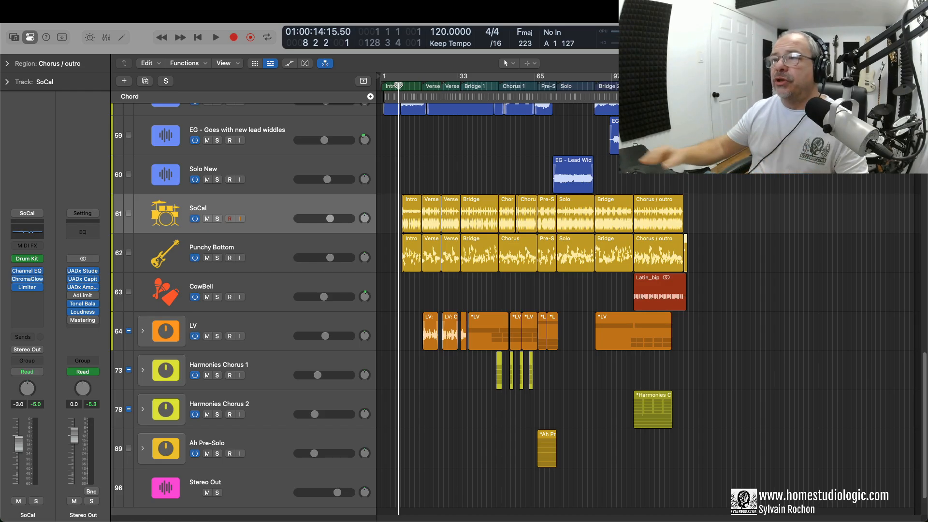
Open the SoCal drum Bridge region starting at bar 90 in the editor and audition the lead-in from about bar 87
{"action": "left_click", "coordinate": [607, 201]}
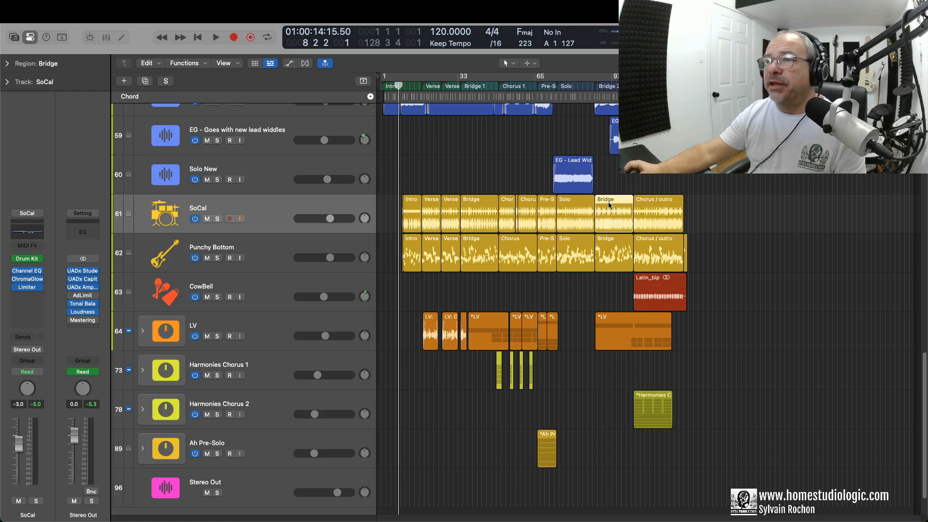
{"action": "double_click", "coordinate": [608, 202]}
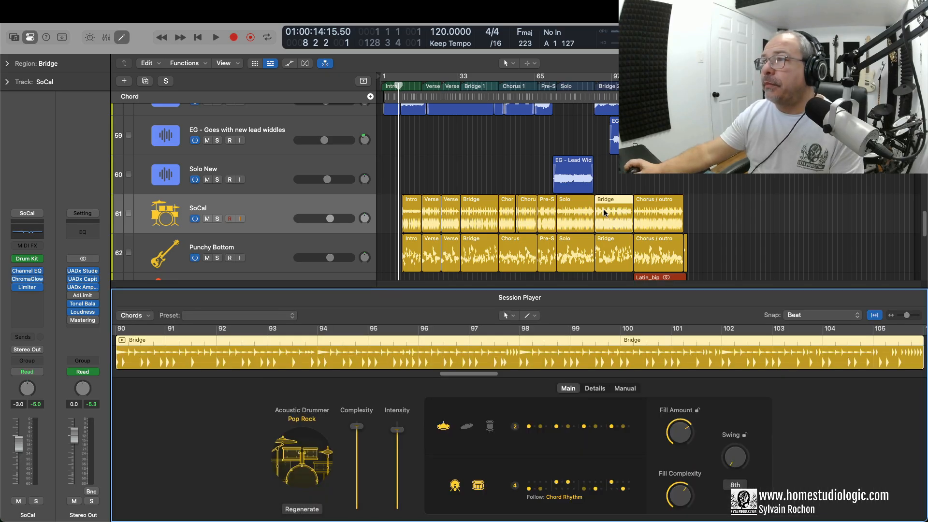
{"action": "left_click", "coordinate": [587, 88]}
{"action": "key", "text": "space"}
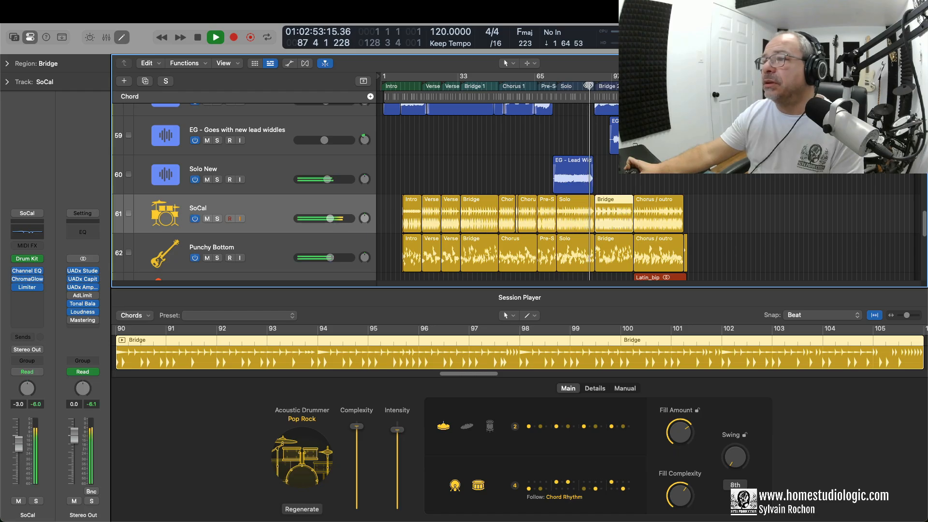
{"action": "key", "text": "space"}
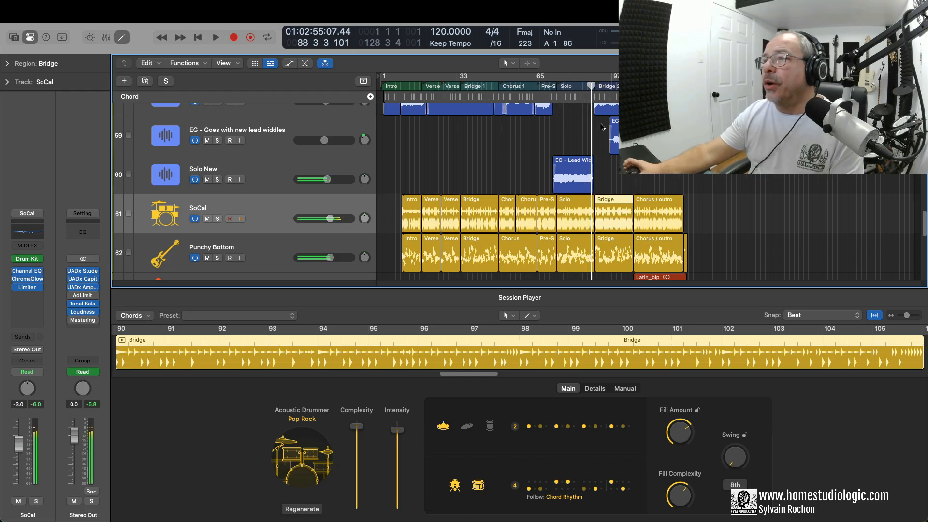
Check the first SoCal Bridge region's preset and apply the same New Kicks preset to the second Bridge region at bar 90
{"action": "left_click", "coordinate": [467, 204]}
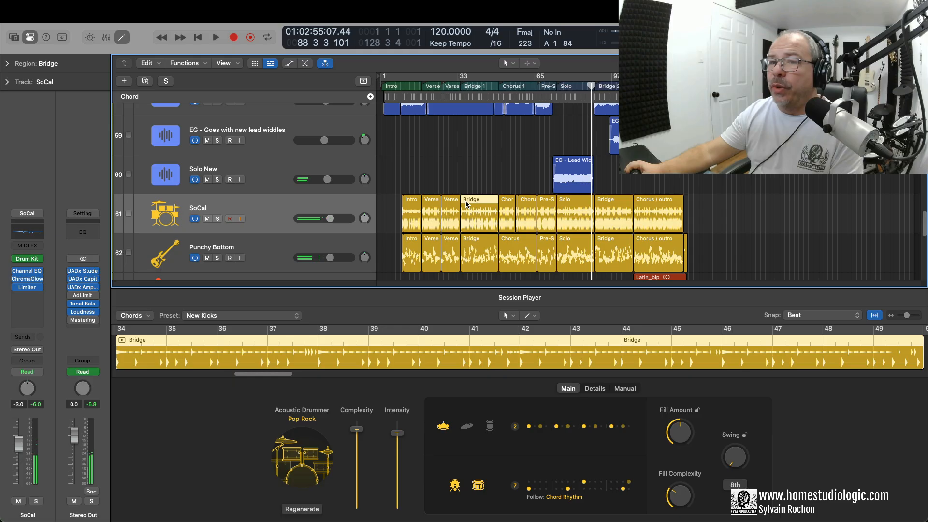
{"action": "left_click", "coordinate": [611, 202]}
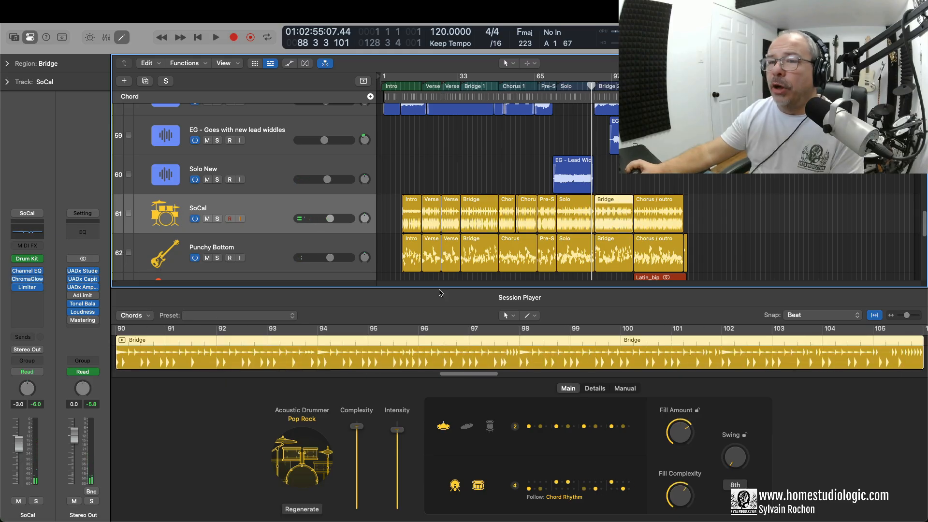
{"action": "left_click", "coordinate": [291, 316]}
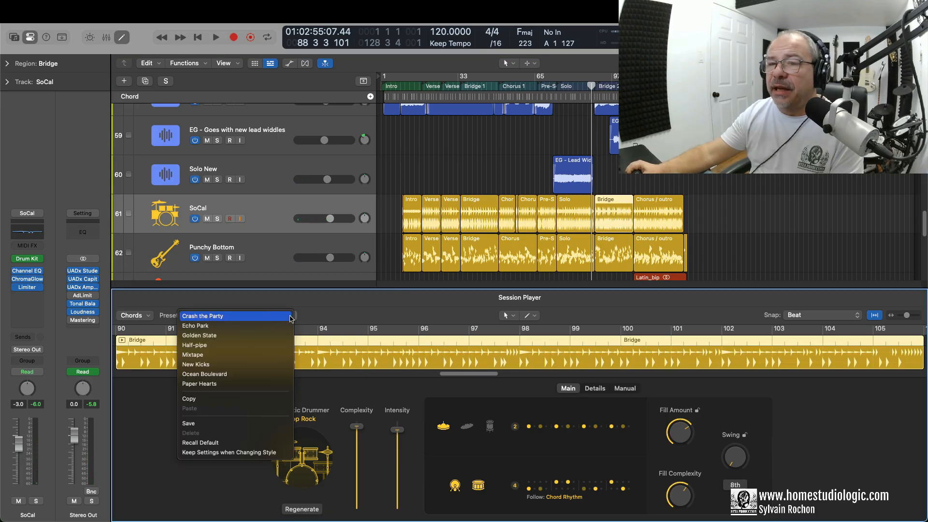
{"action": "left_click", "coordinate": [258, 364]}
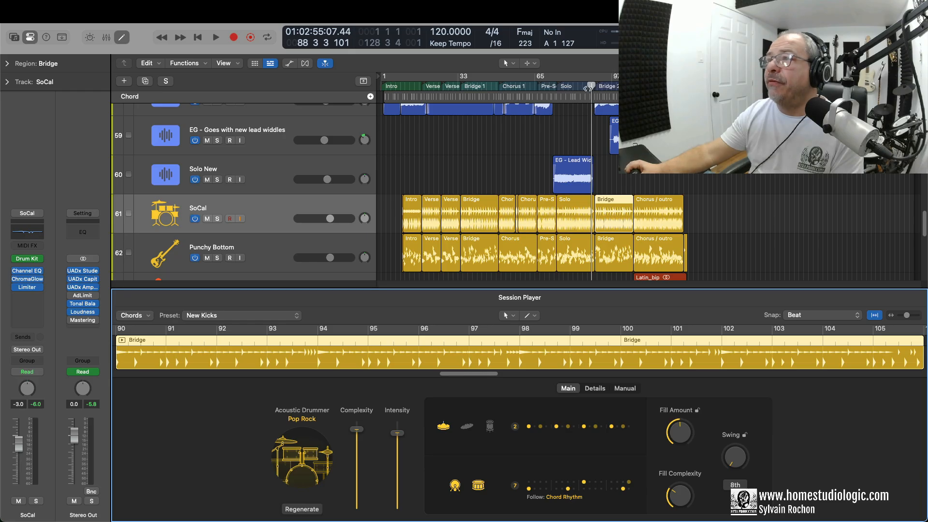
Audition the second Bridge and raise the SoCal track volume to -2.2 dB during playback
{"action": "left_click_drag", "start_coordinate": [590, 88], "coordinate": [584, 87]}
{"action": "key", "text": "space"}
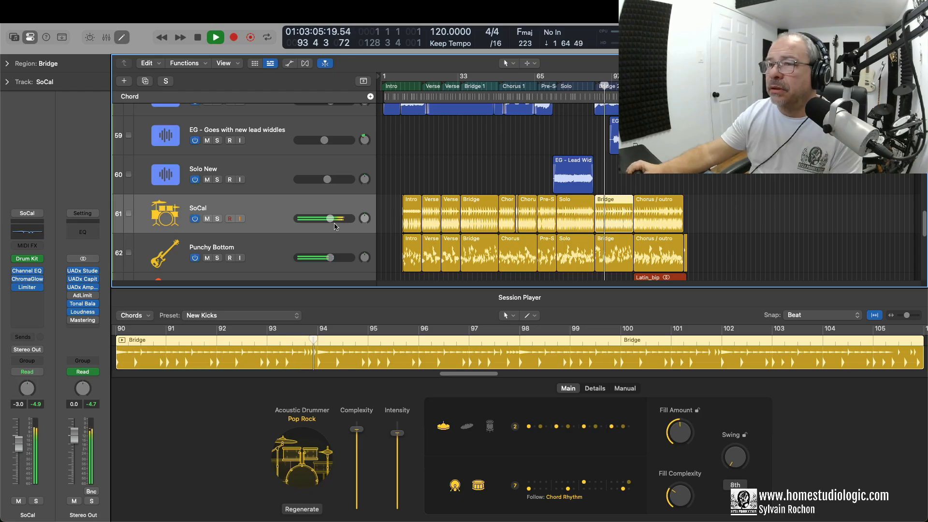
{"action": "left_click_drag", "start_coordinate": [331, 218], "coordinate": [332, 218]}
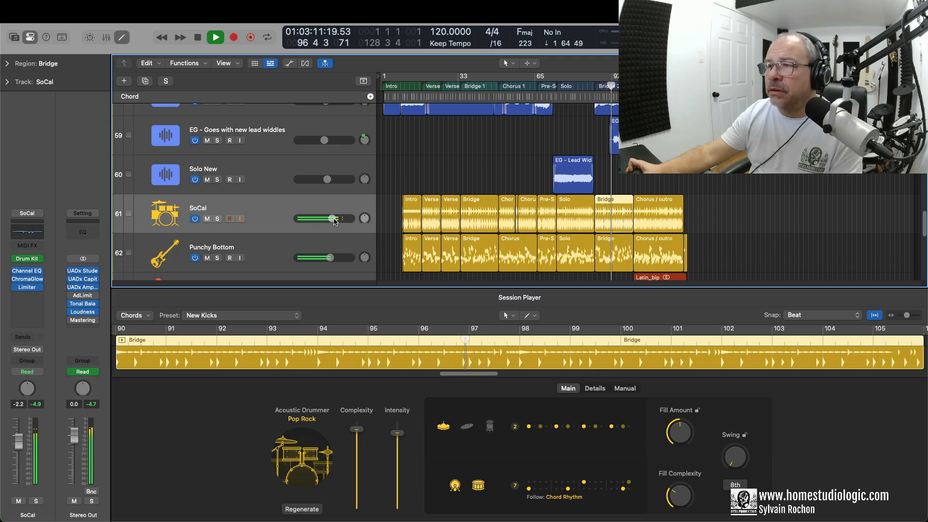
{"action": "key", "text": "space"}
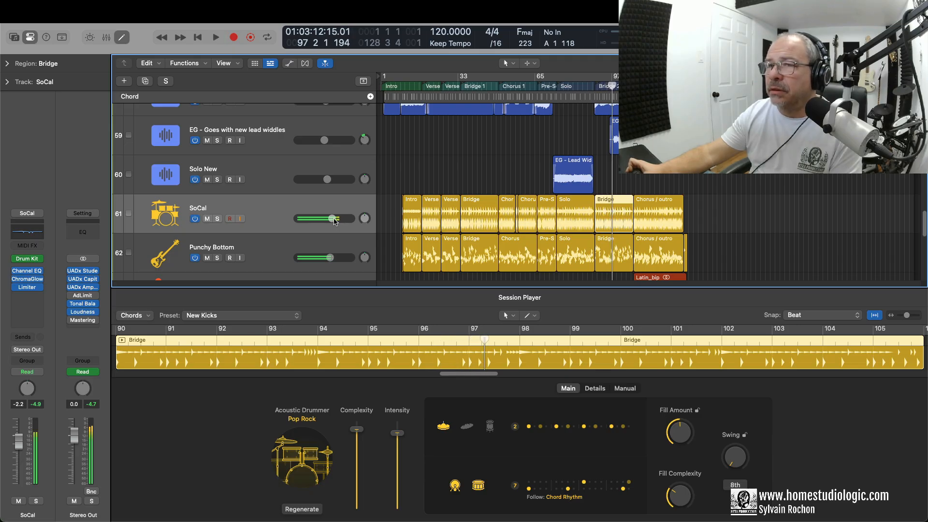
Open the Studio Bass instrument on the Punchy Bottom track and change the bass model to Rock
{"action": "left_click", "coordinate": [260, 251]}
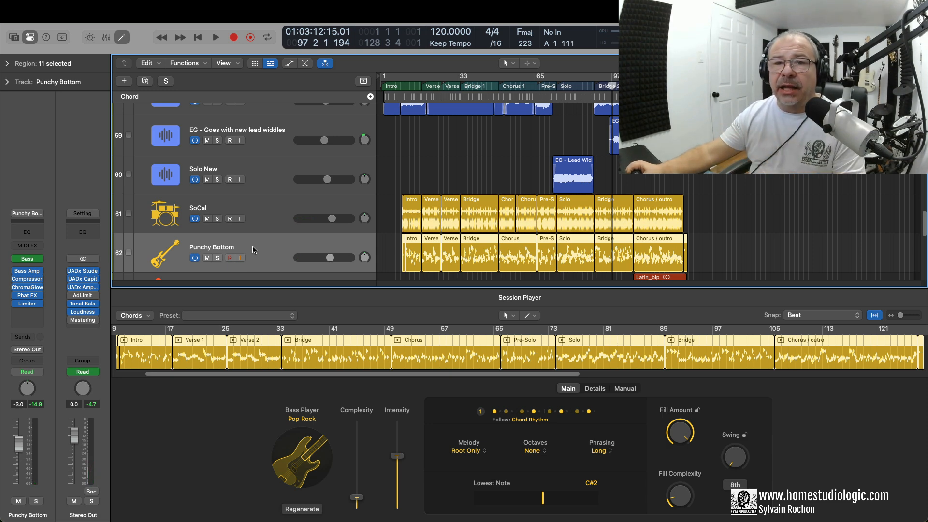
{"action": "left_click", "coordinate": [22, 261]}
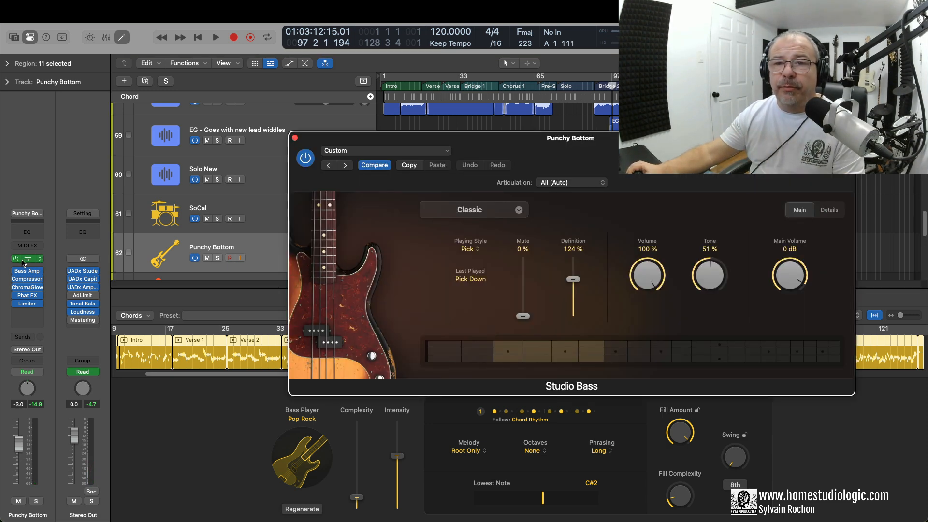
{"action": "left_click", "coordinate": [485, 216]}
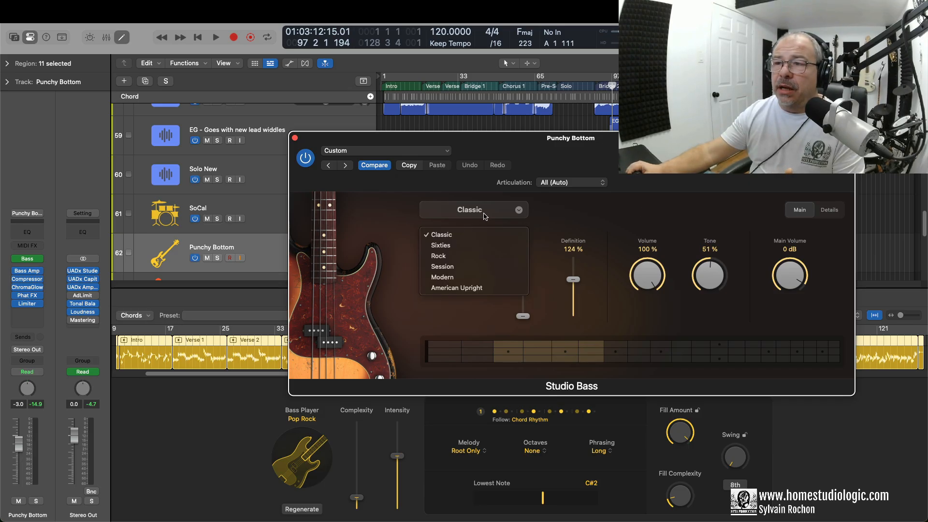
{"action": "left_click", "coordinate": [442, 256]}
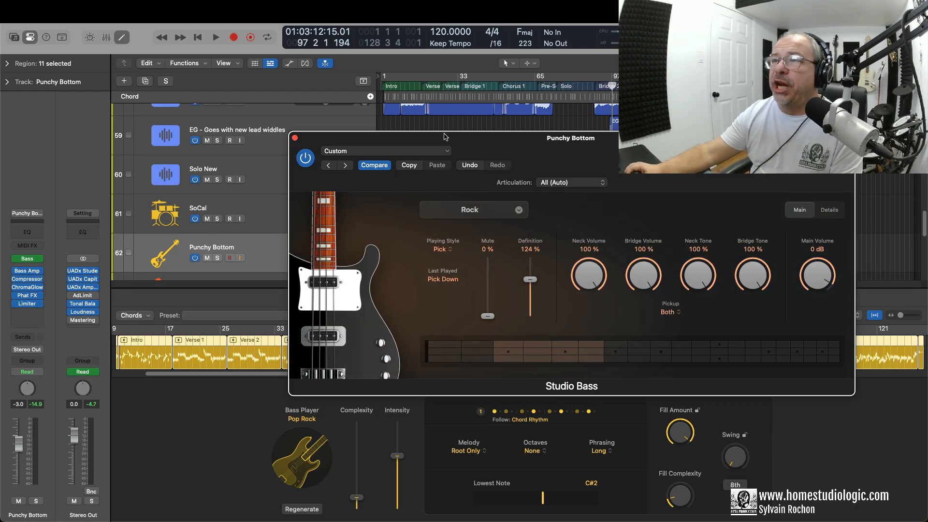
Move the Studio Bass window clear of the tracks and audition the Rock bass from shortly before the second Bridge
{"action": "left_click_drag", "start_coordinate": [446, 139], "coordinate": [374, 286]}
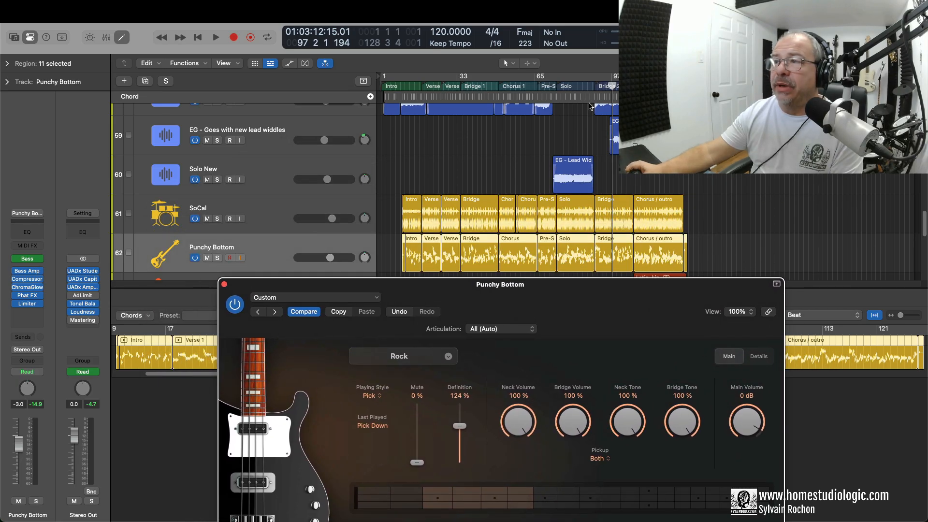
{"action": "left_click", "coordinate": [587, 86]}
{"action": "key", "text": "space"}
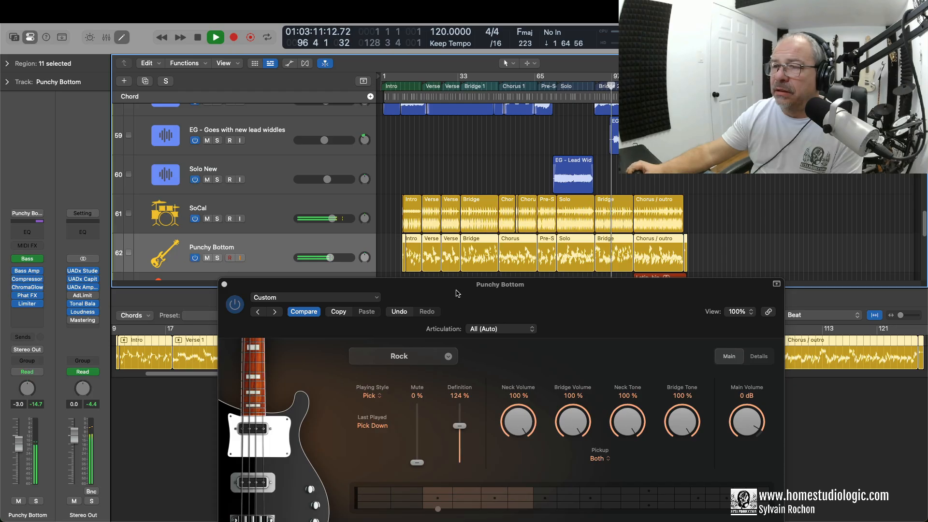
{"action": "left_click_drag", "start_coordinate": [458, 292], "coordinate": [446, 278]}
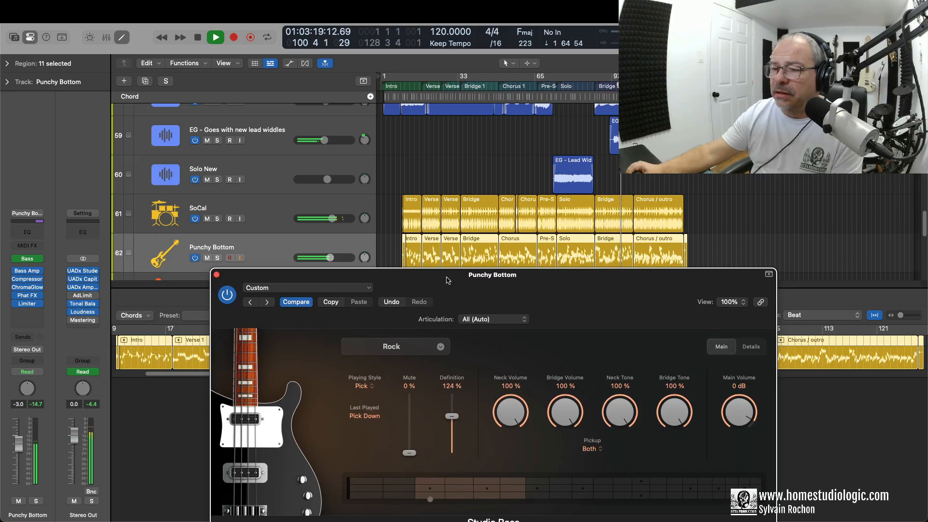